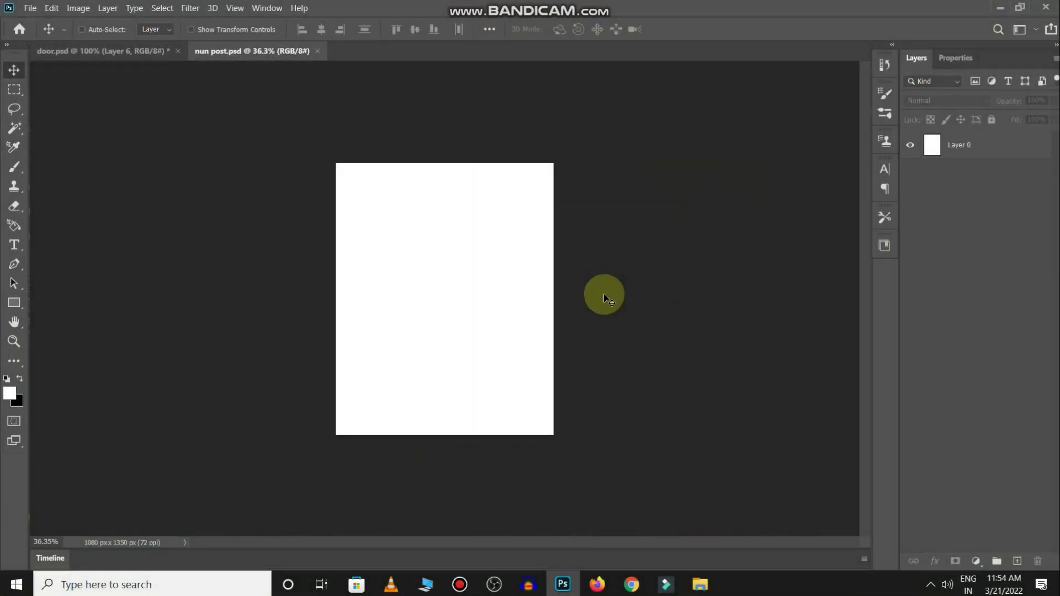
Step: Place the door photo into nun post.psd and scale it to about 171% so it fills the canvas
key(alt+Tab)
key(Tab)
mouse_move(355, 172)
mouse_down()
mouse_move(570, 589)
mouse_move(433, 251)
mouse_up()
drag(379, 214, 323, 148)
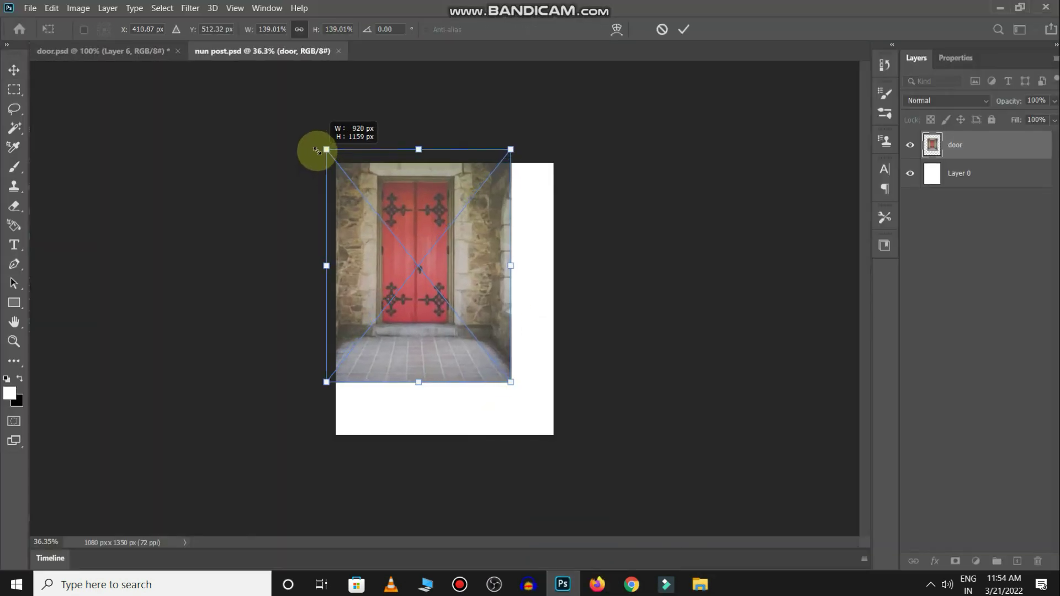
mouse_move(512, 383)
mouse_down()
mouse_move(572, 460)
mouse_move(503, 379)
mouse_move(502, 389)
mouse_up()
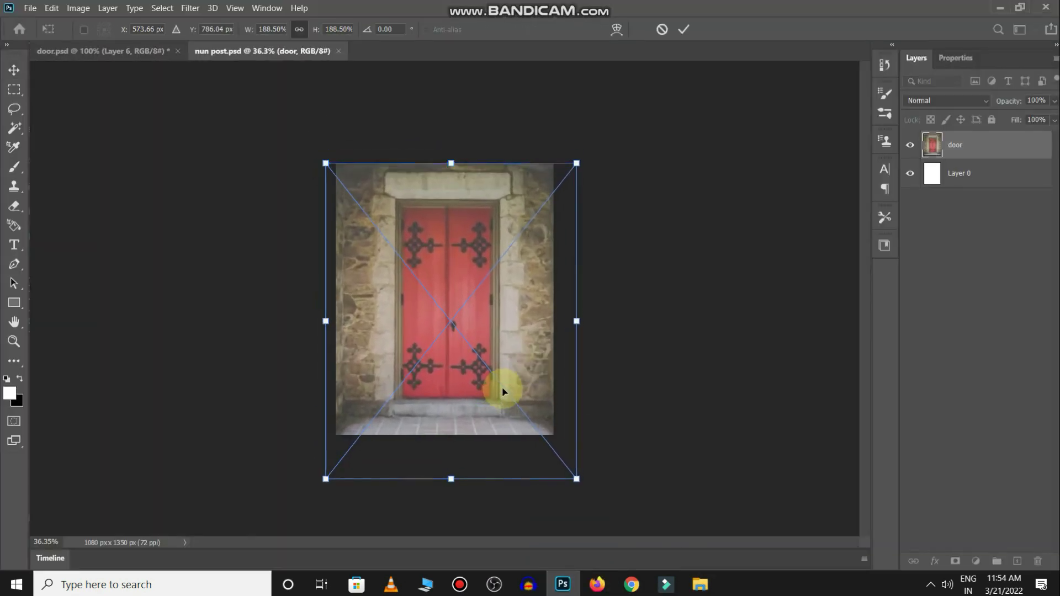
drag(576, 479, 553, 449)
drag(525, 412, 529, 410)
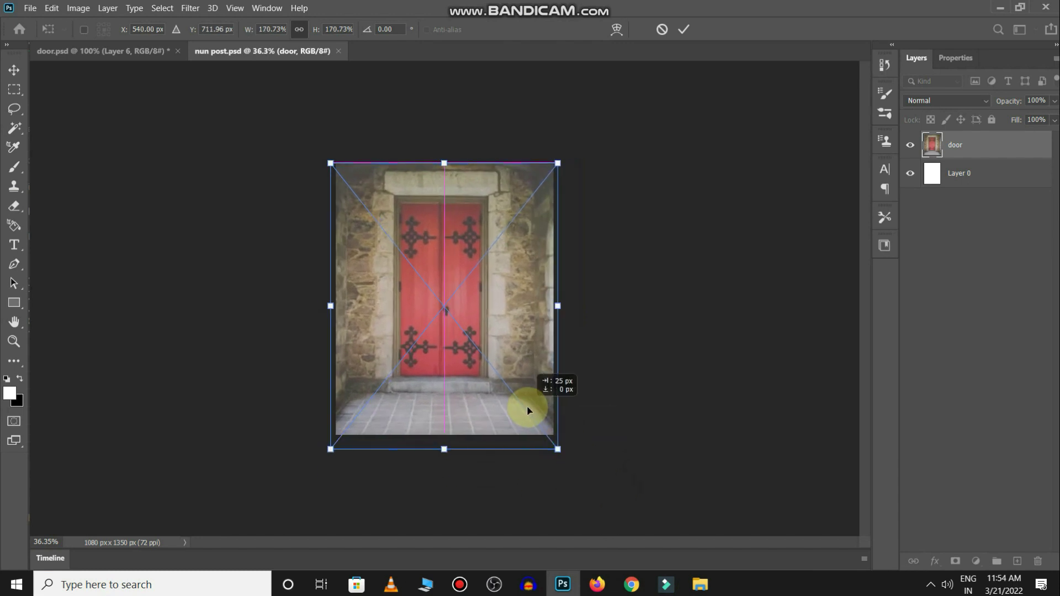
key(Return)
mouse_move(485, 320)
mouse_down()
mouse_move(544, 331)
mouse_move(474, 320)
mouse_up()
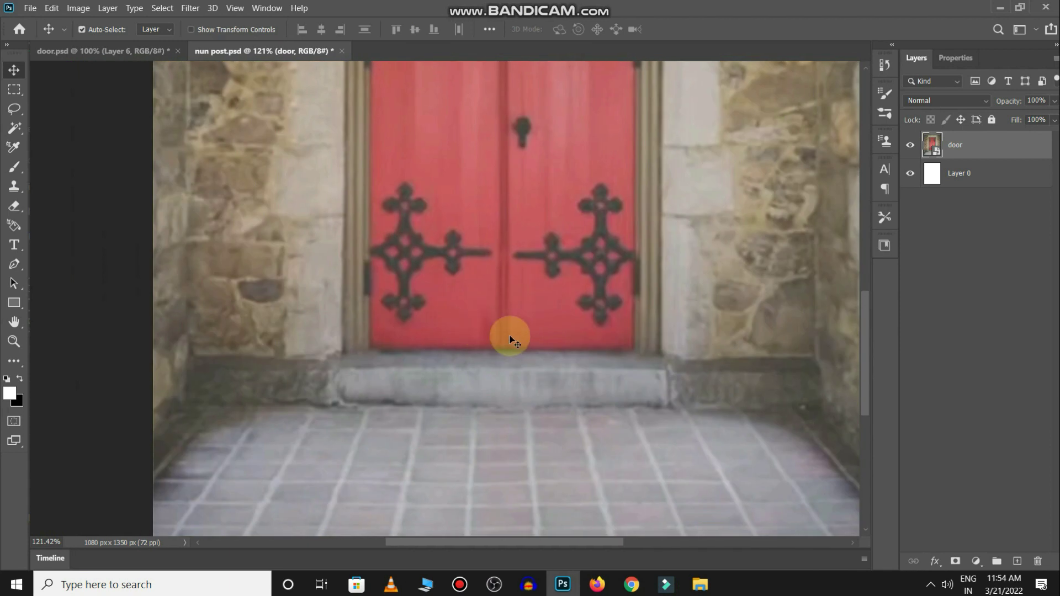
Step: Rasterize the door layer
key(p)
right_click(973, 147)
click(890, 246)
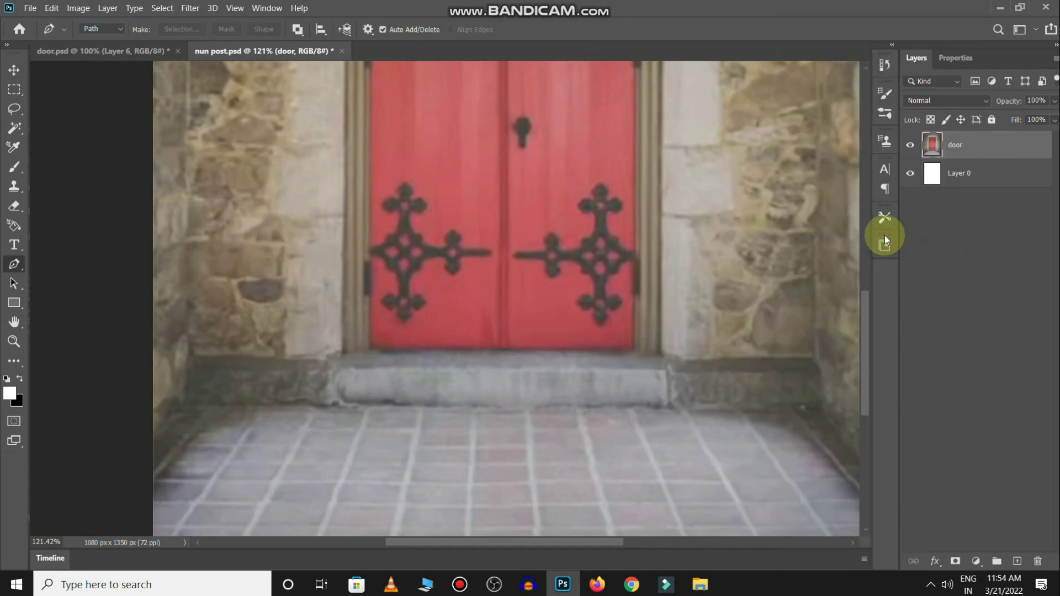
Step: Trace the red door panels with a Pen path and convert it into a selection
scroll(486, 289, up, 5)
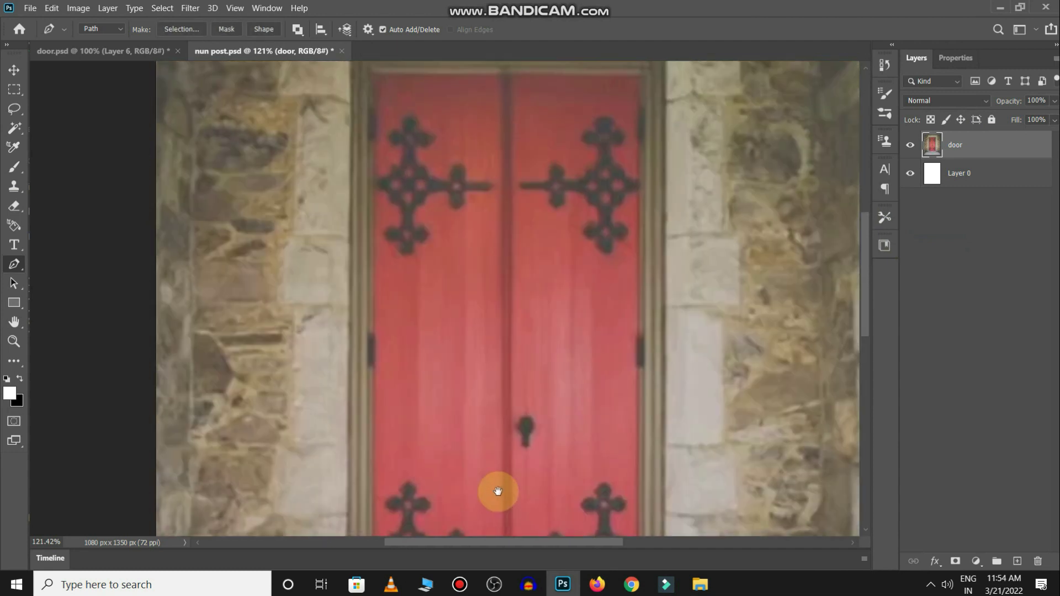
click(375, 319)
scroll(497, 184, up, 4)
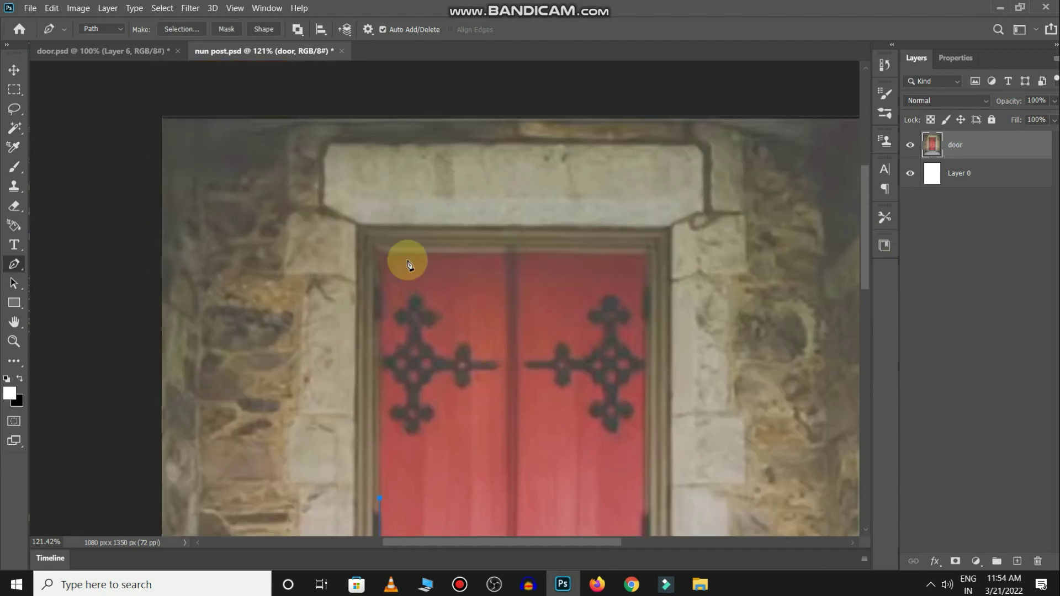
click(378, 253)
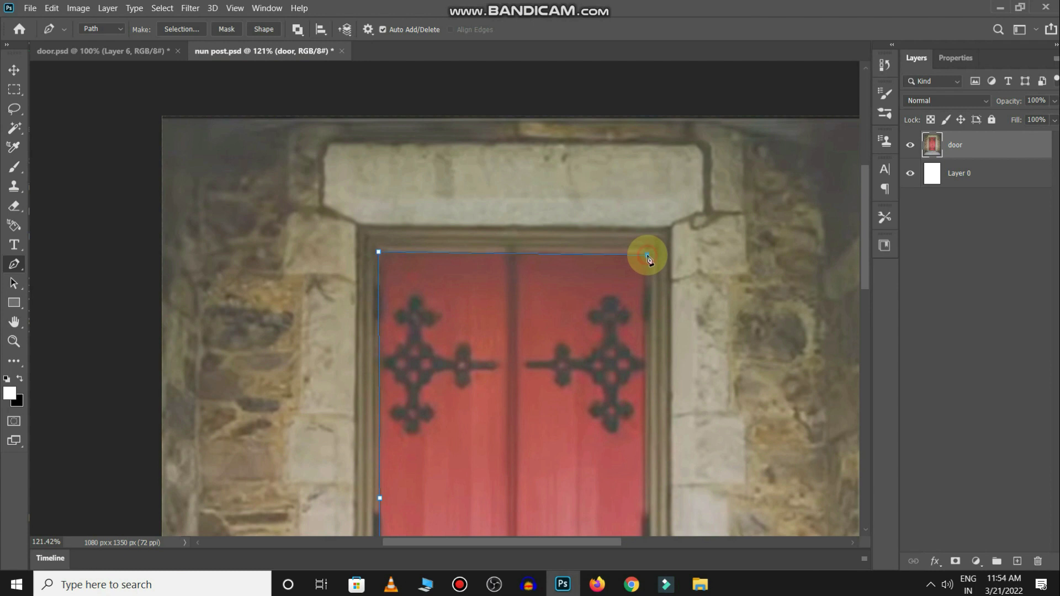
scroll(657, 331, down, 2)
click(639, 445)
scroll(640, 398, down, 4)
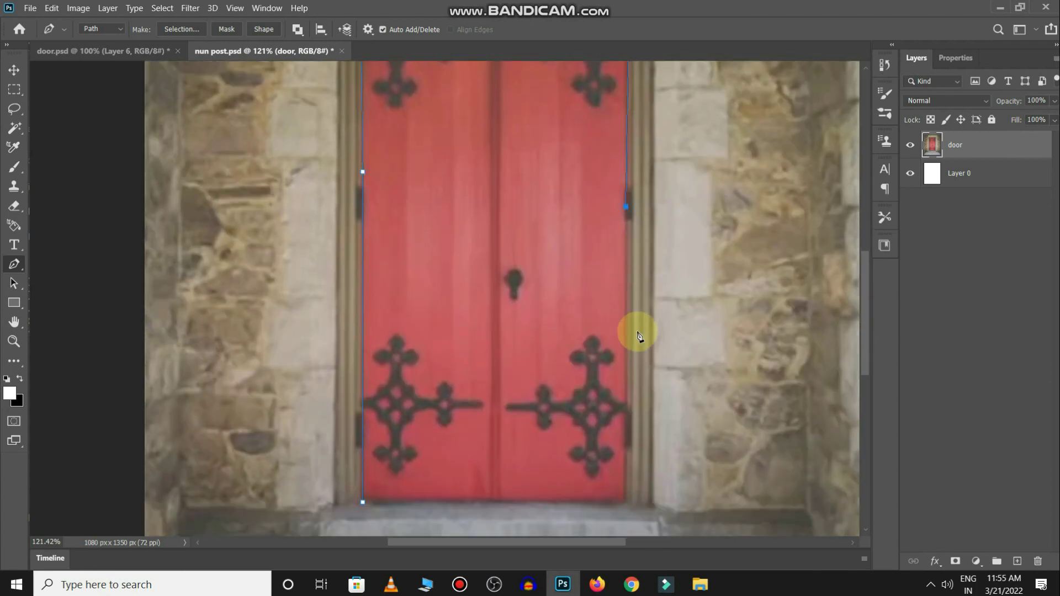
click(628, 352)
scroll(630, 359, down, 3)
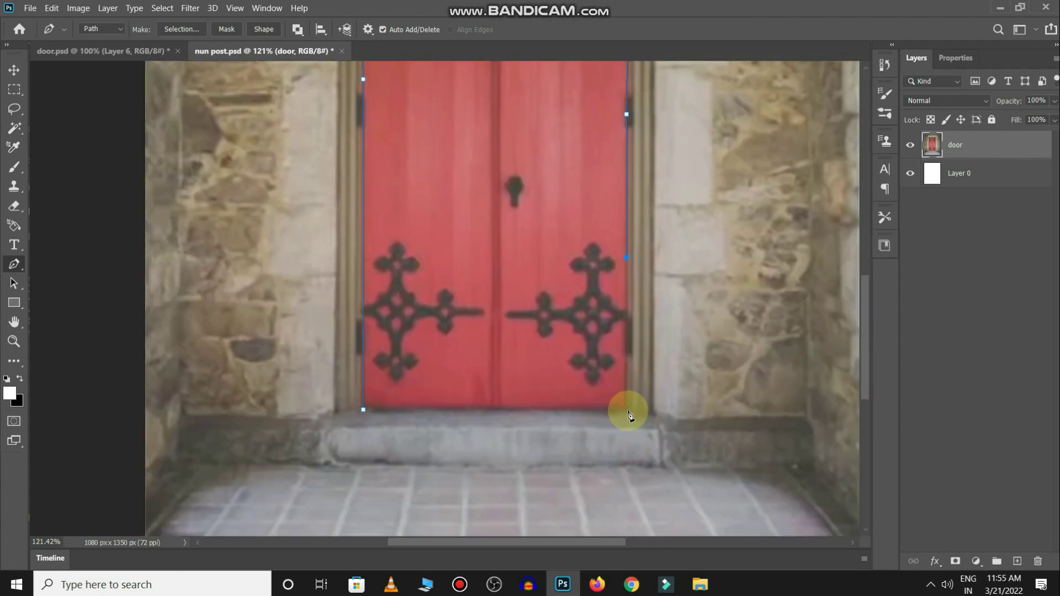
click(628, 411)
click(365, 411)
key(ctrl+Return)
Step: Erase the door panels inside the selection and check the white opening by hiding Layer 0
scroll(552, 354, down, 3)
key(e)
mouse_move(423, 268)
mouse_down()
mouse_move(414, 188)
mouse_move(485, 443)
mouse_move(315, 366)
mouse_up()
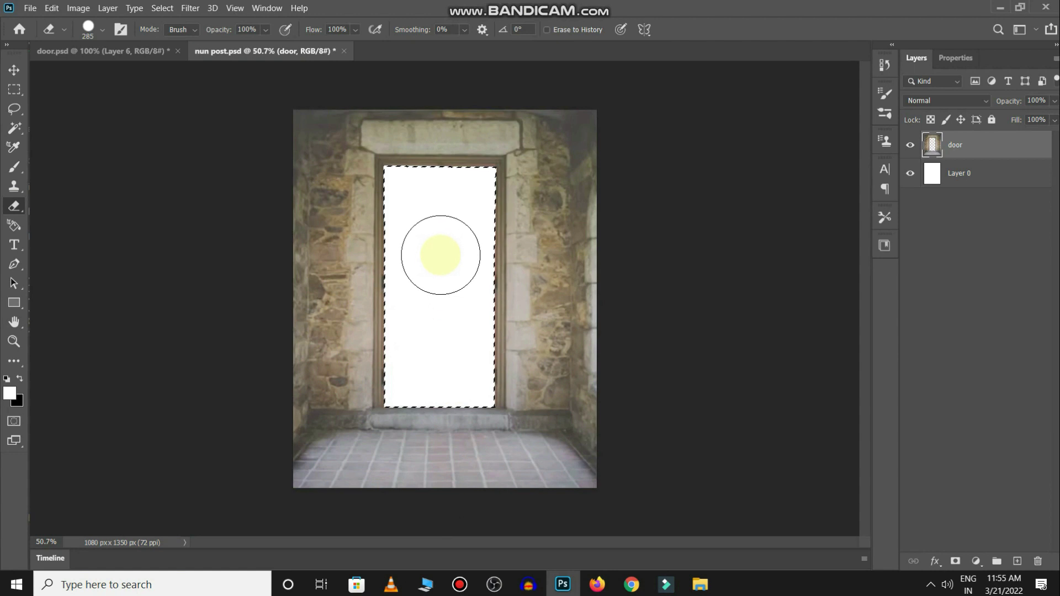
click(911, 174)
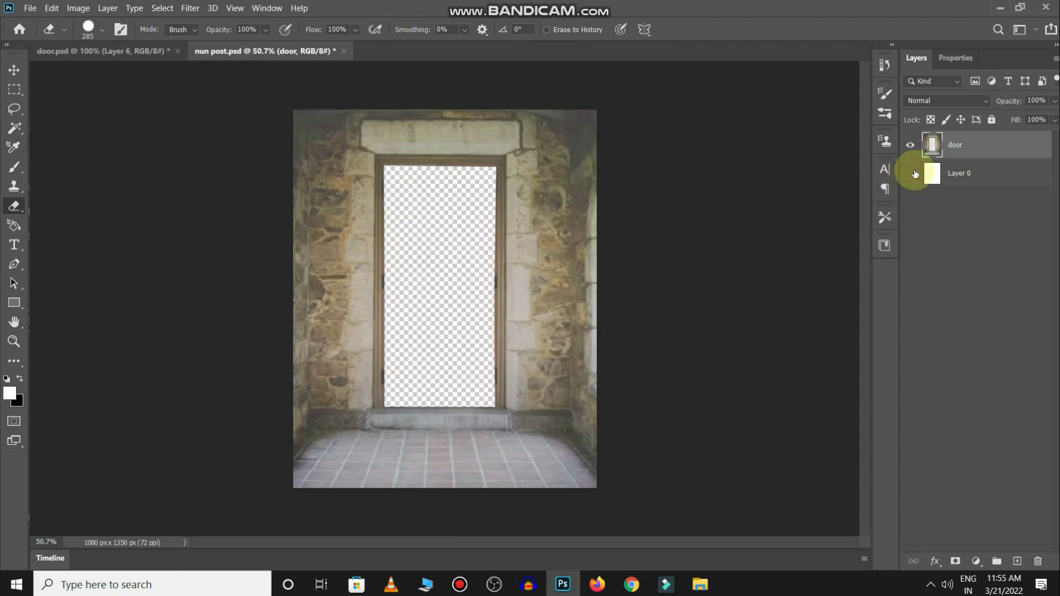
key(v)
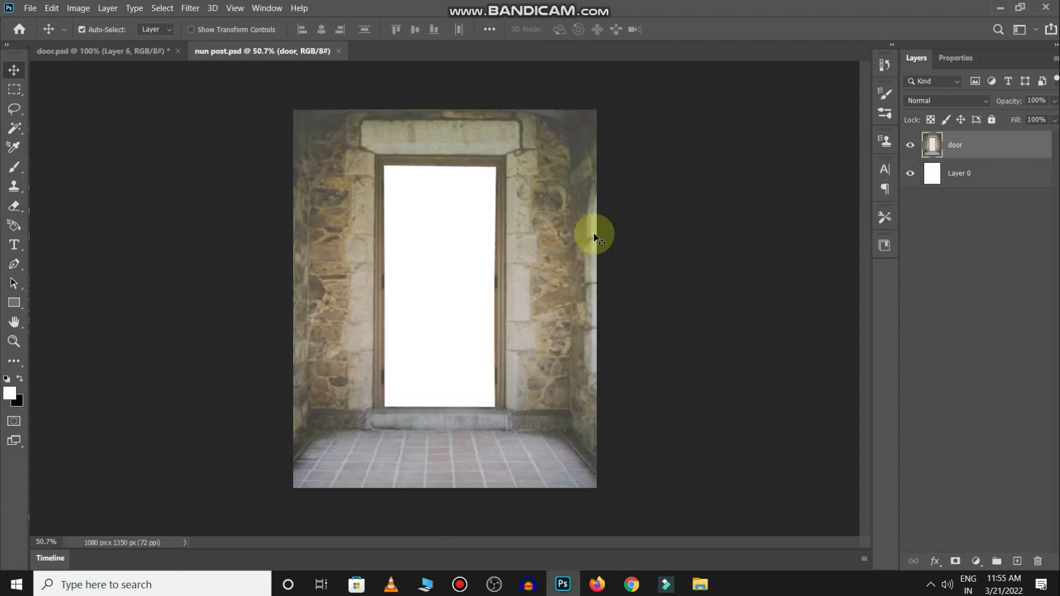
Step: Add a Hue/Saturation layer clipped to the door with Saturation -91 and Lightness -65
click(975, 562)
click(989, 422)
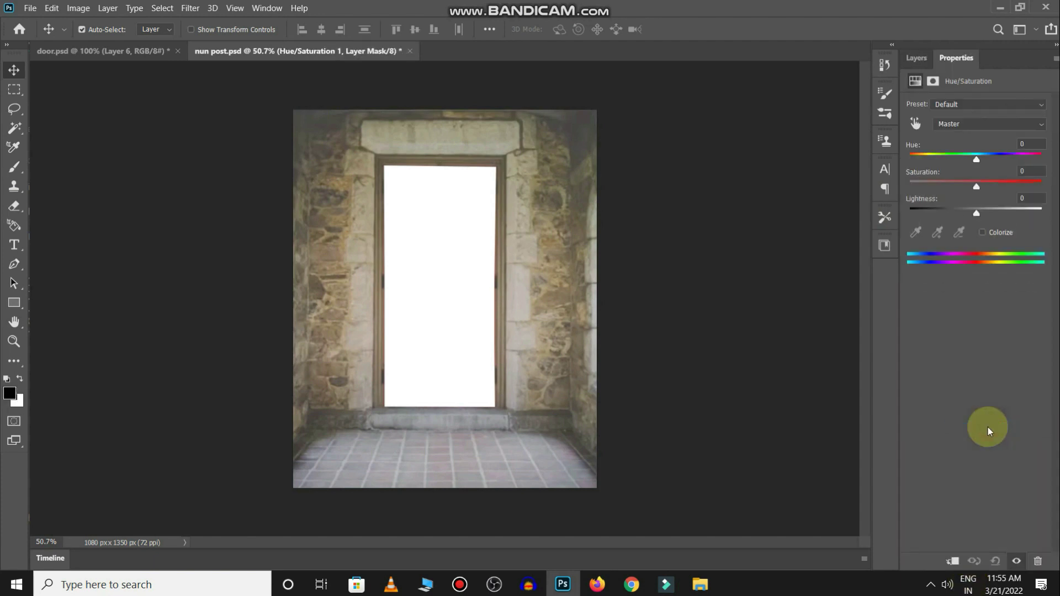
click(955, 562)
drag(978, 215, 932, 215)
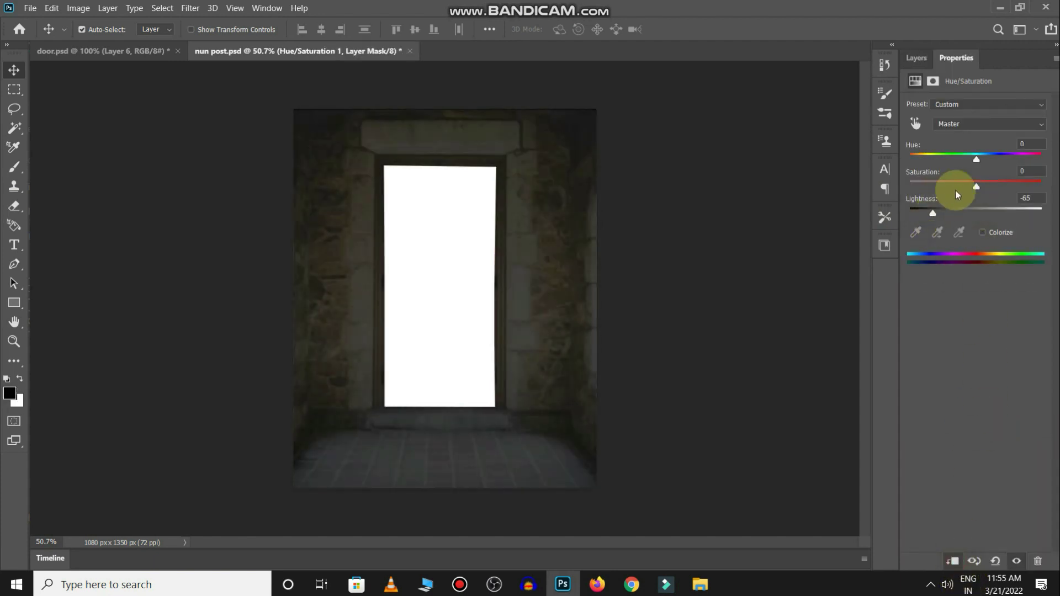
mouse_move(977, 188)
mouse_down()
mouse_move(914, 188)
mouse_move(917, 205)
mouse_up()
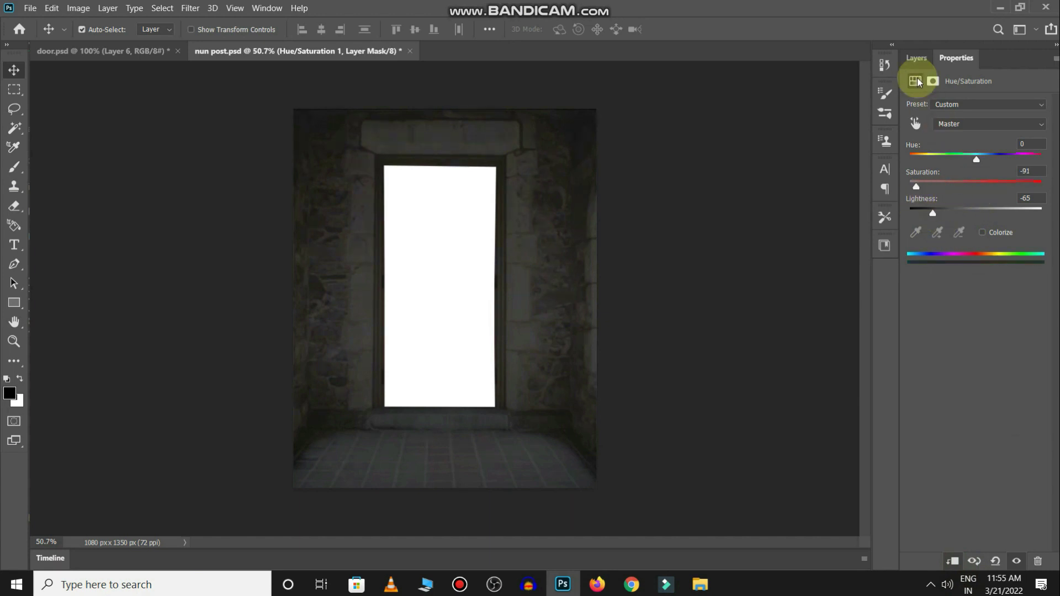
click(916, 58)
Step: Add a Curves adjustment on the door layer, bending the curve down to darken the stonework
click(1000, 183)
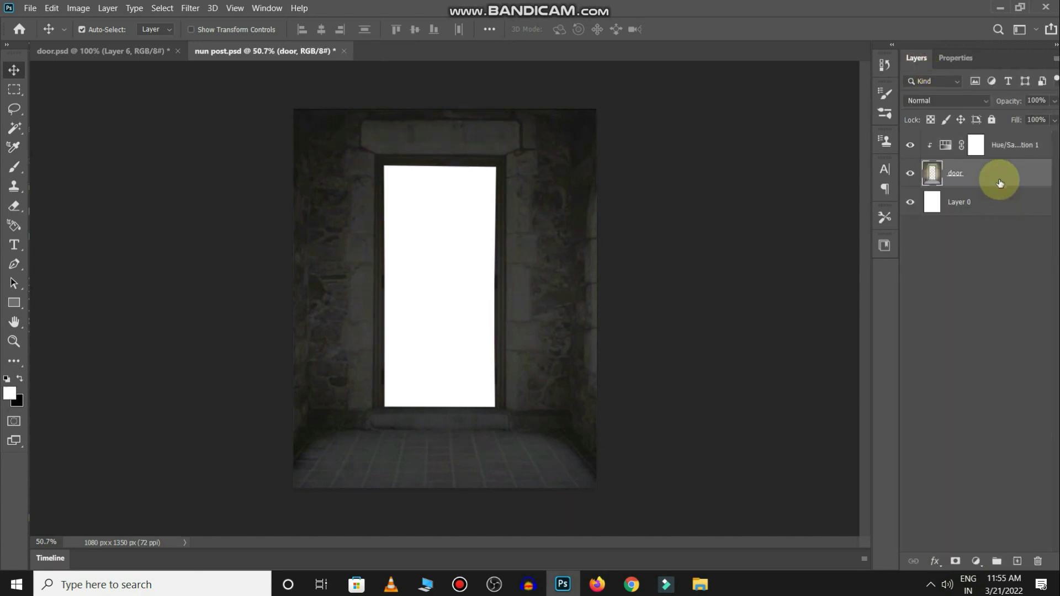
click(974, 564)
click(977, 385)
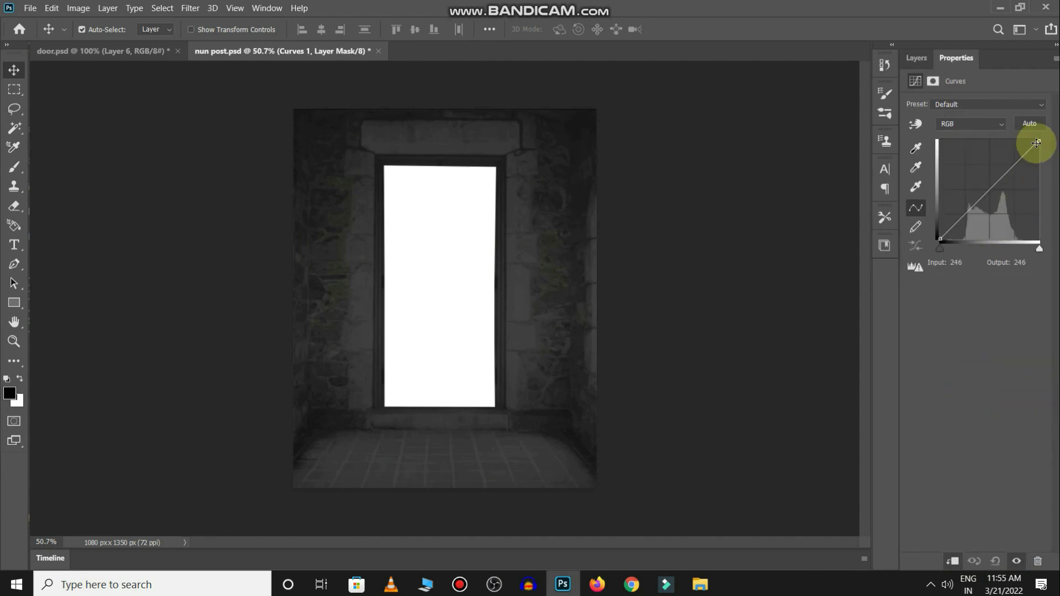
drag(1039, 148, 1013, 187)
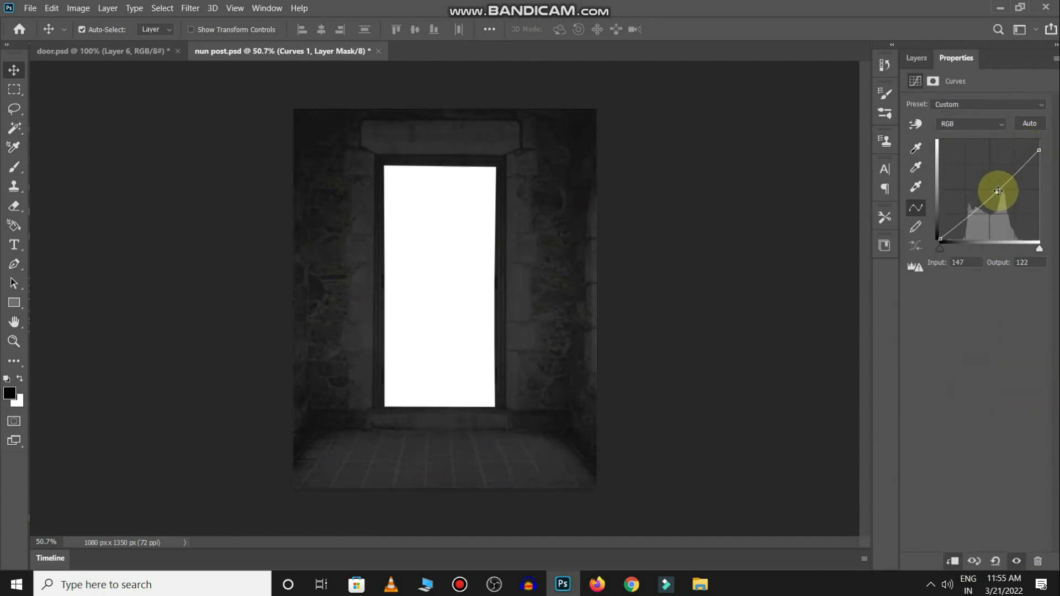
click(918, 58)
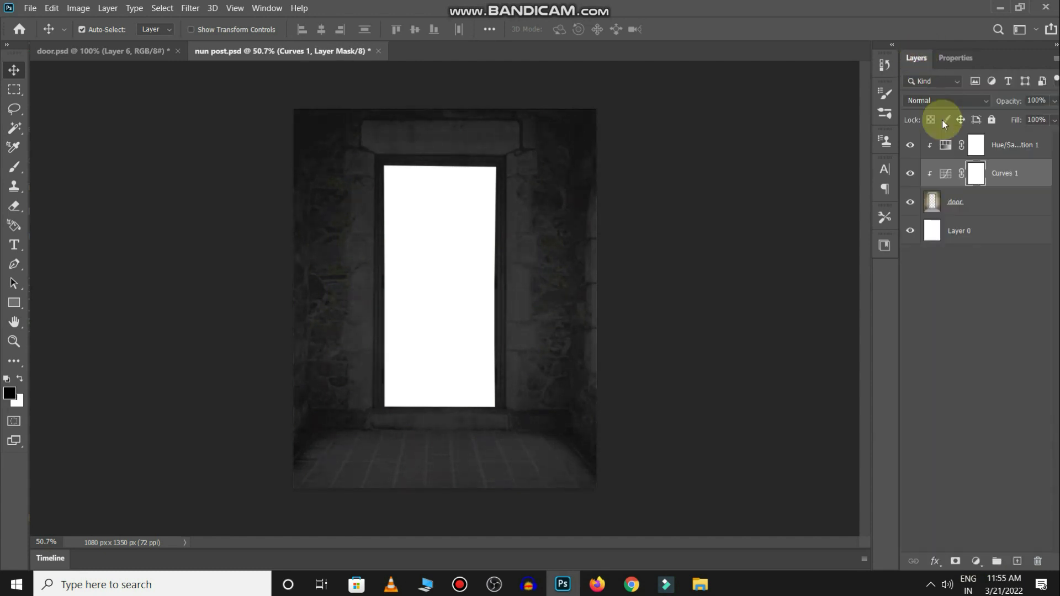
click(981, 286)
Step: Open nun cutout.psd and carry its nun layers into nun post
key(alt+Tab)
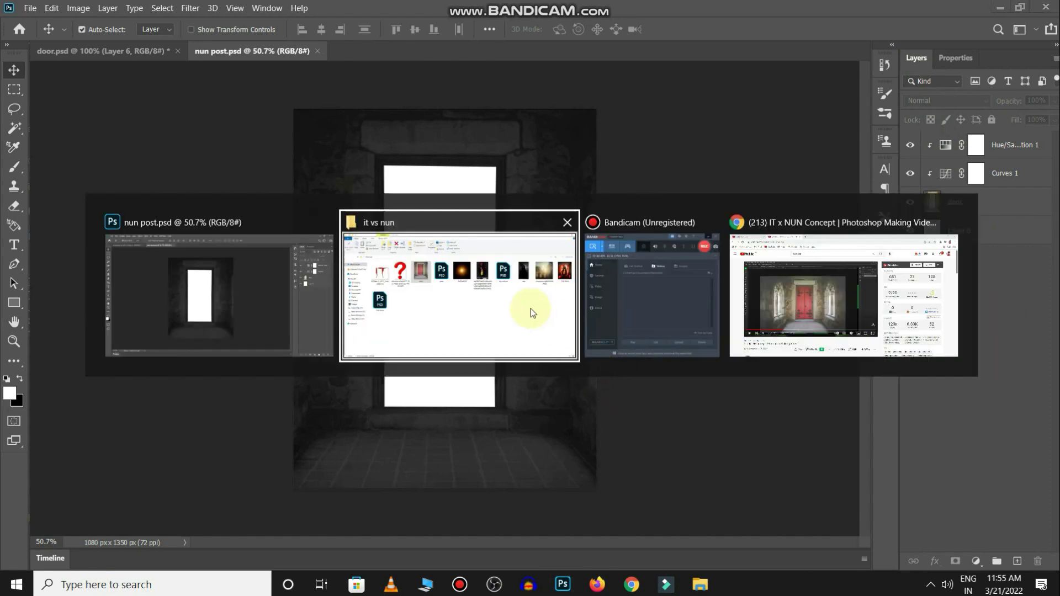
mouse_move(700, 241)
mouse_down()
mouse_move(566, 592)
mouse_move(438, 55)
mouse_up()
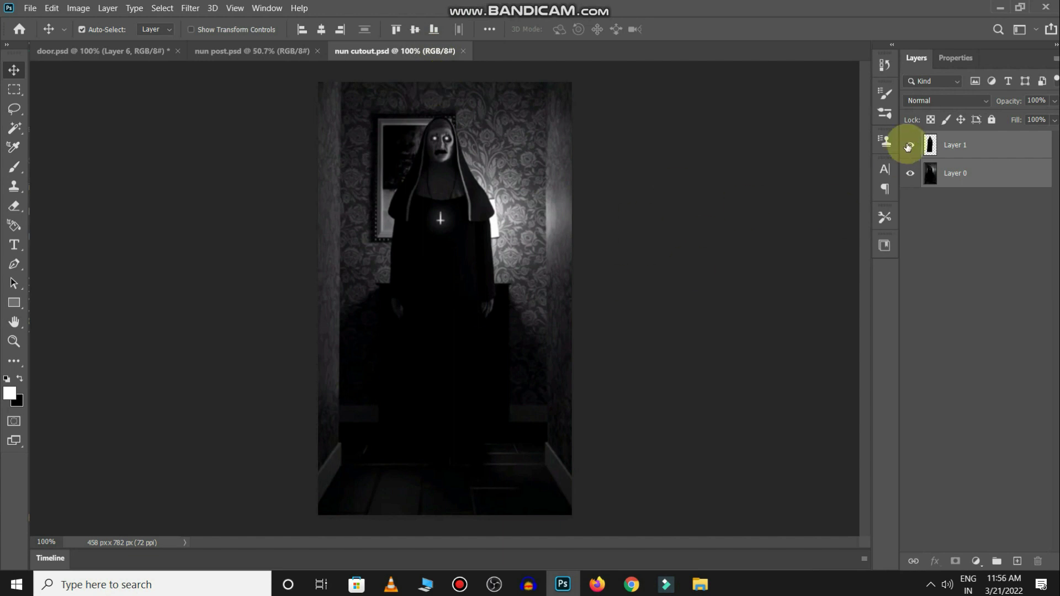
click(910, 173)
click(910, 173)
mouse_move(363, 226)
mouse_down()
mouse_move(386, 274)
mouse_move(414, 268)
mouse_move(421, 231)
mouse_up()
Step: Scale the nun to about 132% and move her layers beneath the door, standing in the doorway
key(ctrl+t)
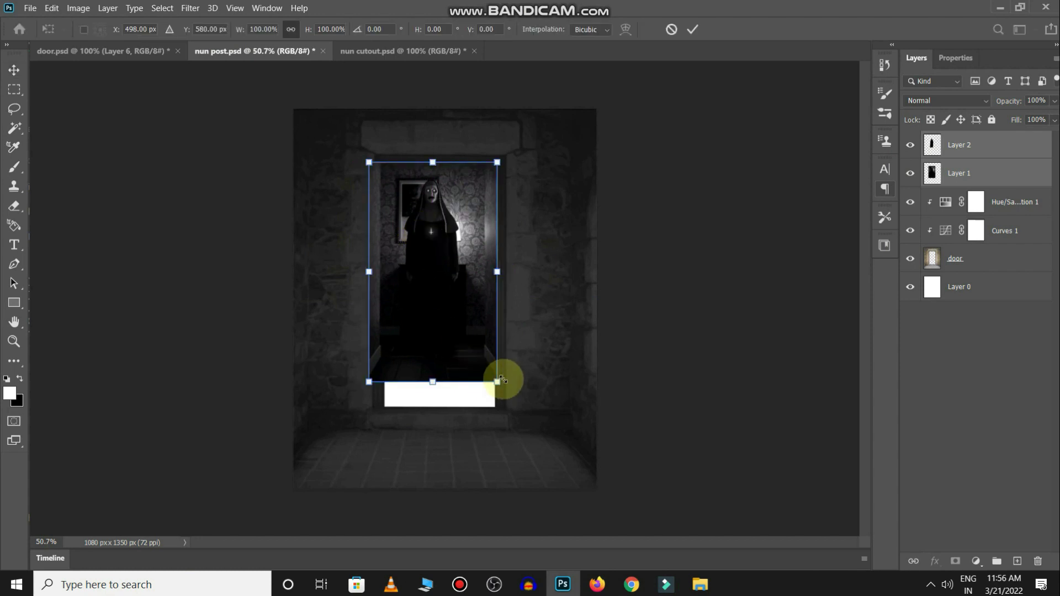
drag(497, 382, 544, 449)
drag(502, 357, 482, 326)
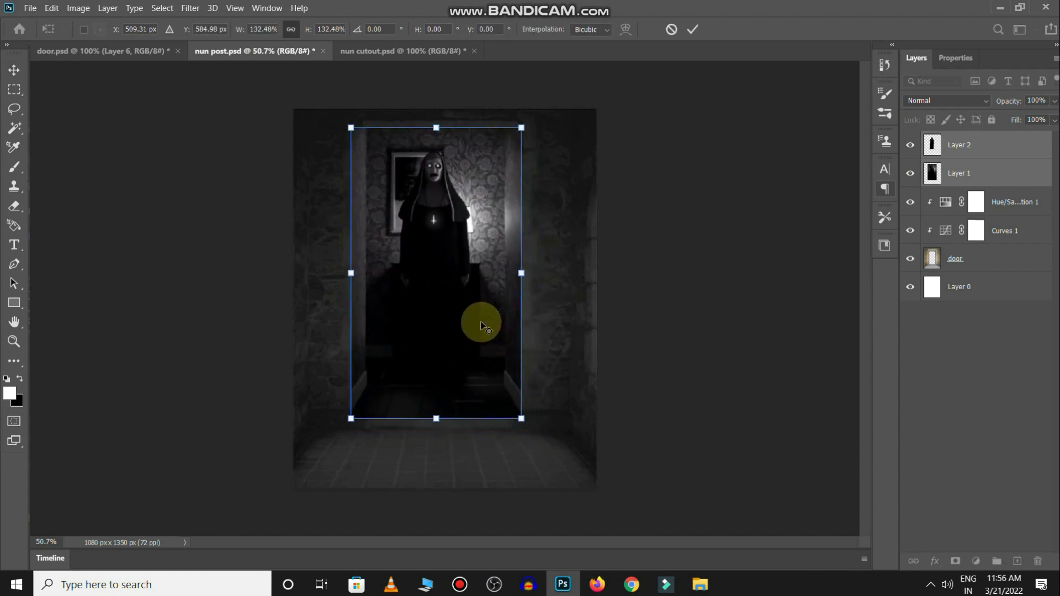
key(Return)
drag(1002, 150, 994, 270)
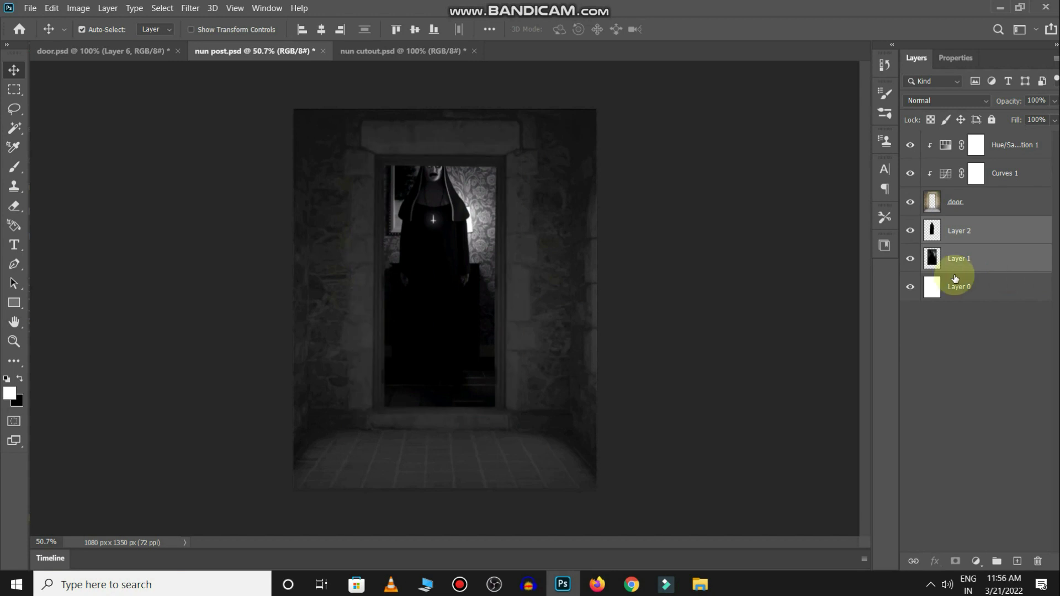
drag(486, 189, 484, 214)
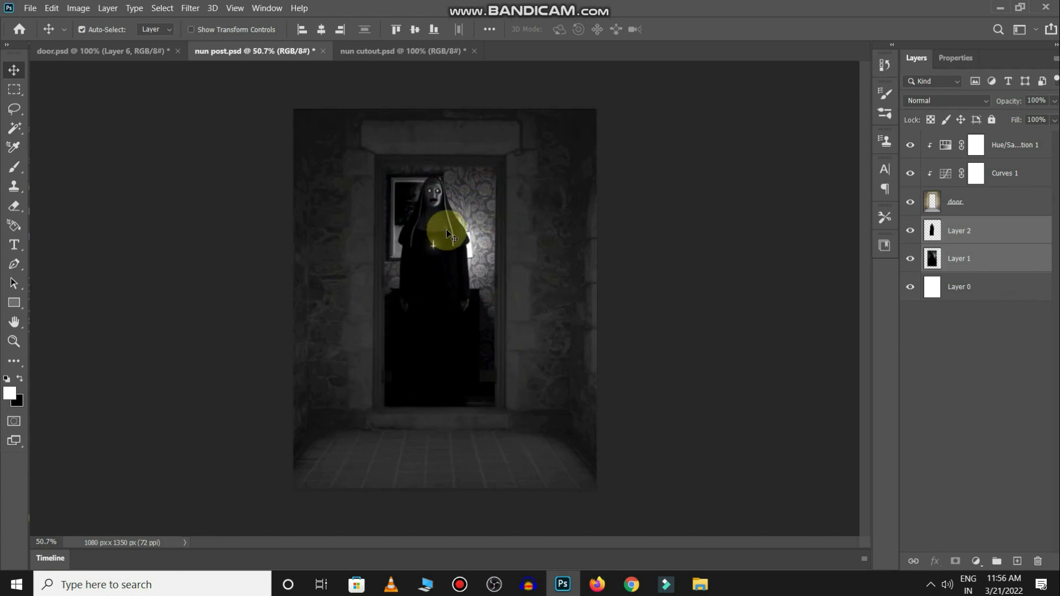
key(shift+Right)
key(shift+Right)
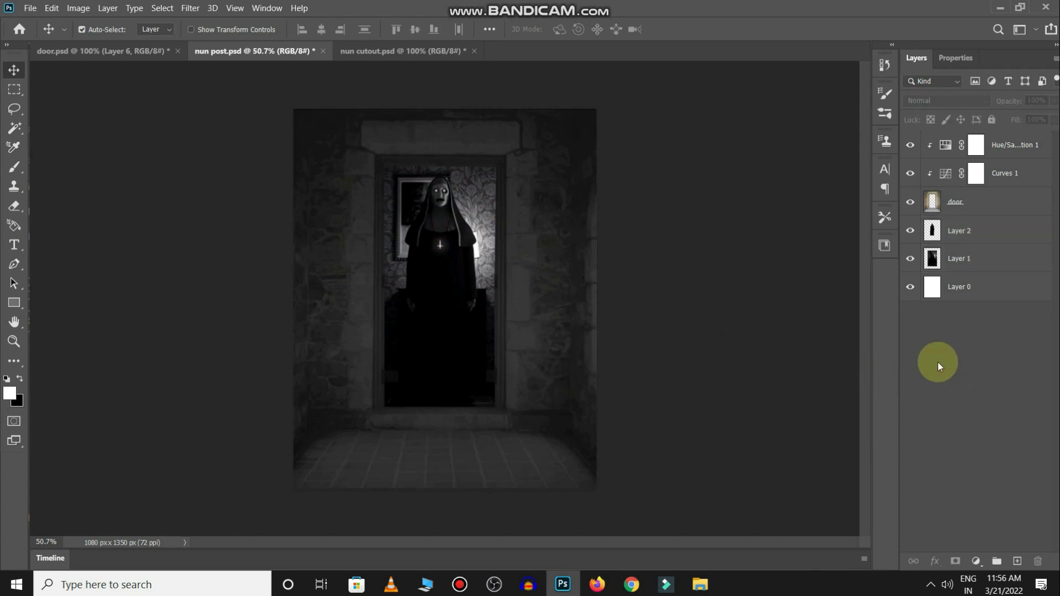
click(978, 256)
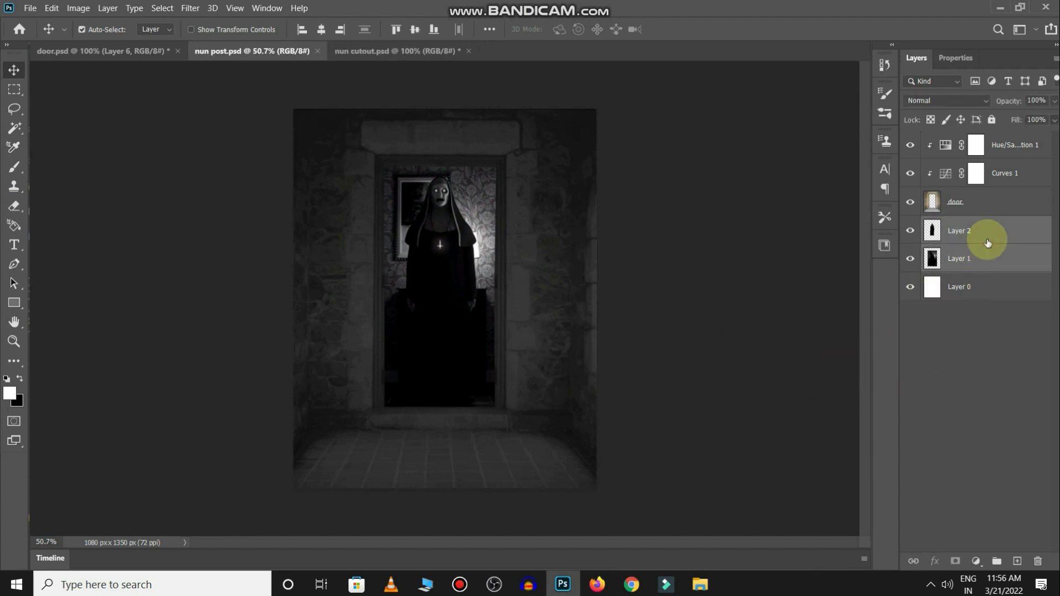
Step: Bring the FAPM6230 glow image in, position it over the doorway, and place it beneath the nun layer
key(alt+Tab)
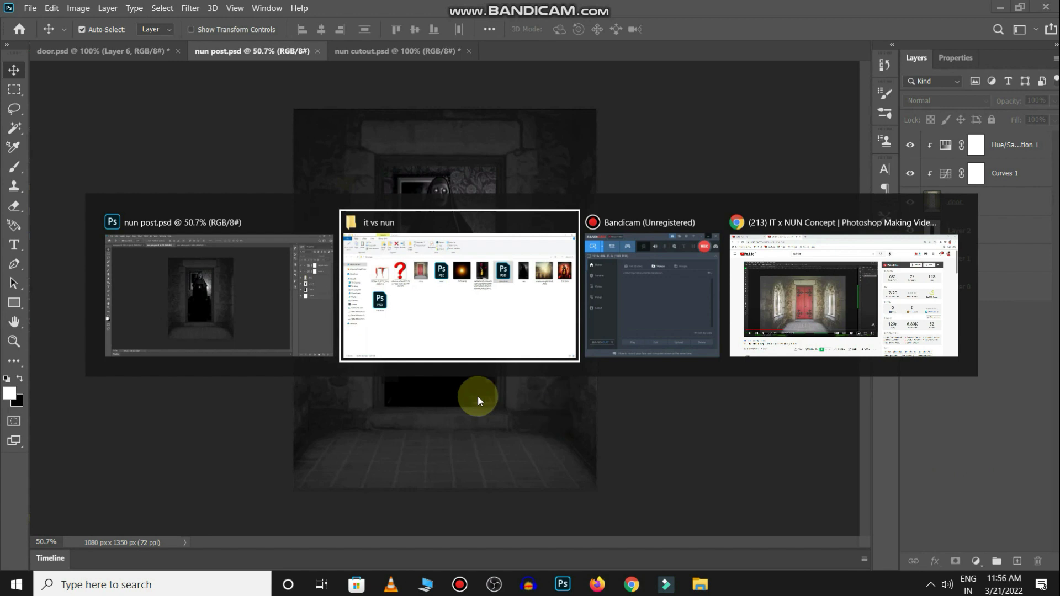
mouse_move(545, 138)
mouse_down()
mouse_move(435, 214)
mouse_move(468, 201)
mouse_up()
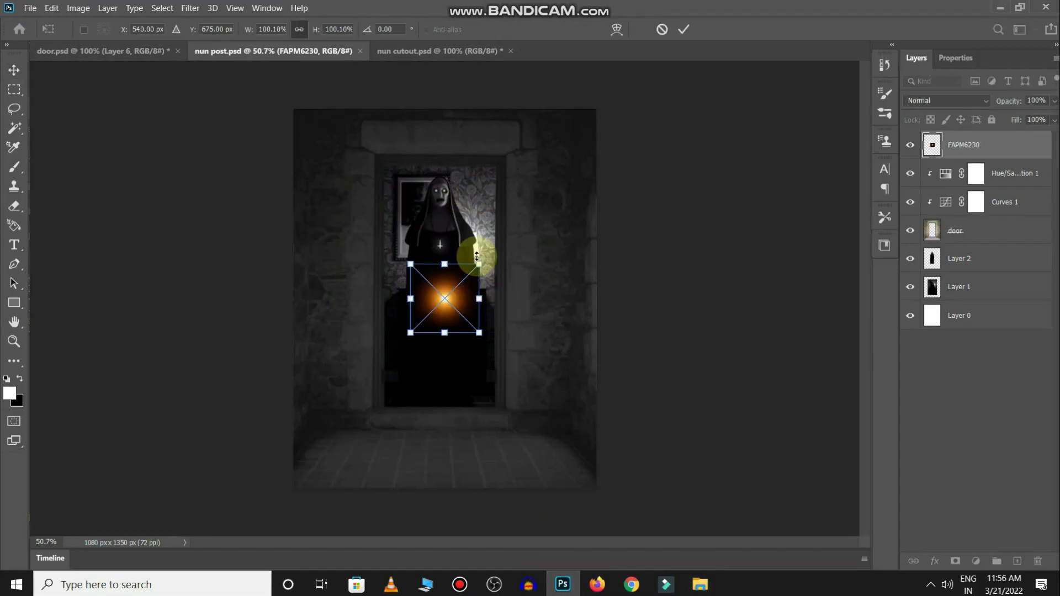
drag(478, 264, 563, 184)
drag(530, 239, 476, 213)
key(Return)
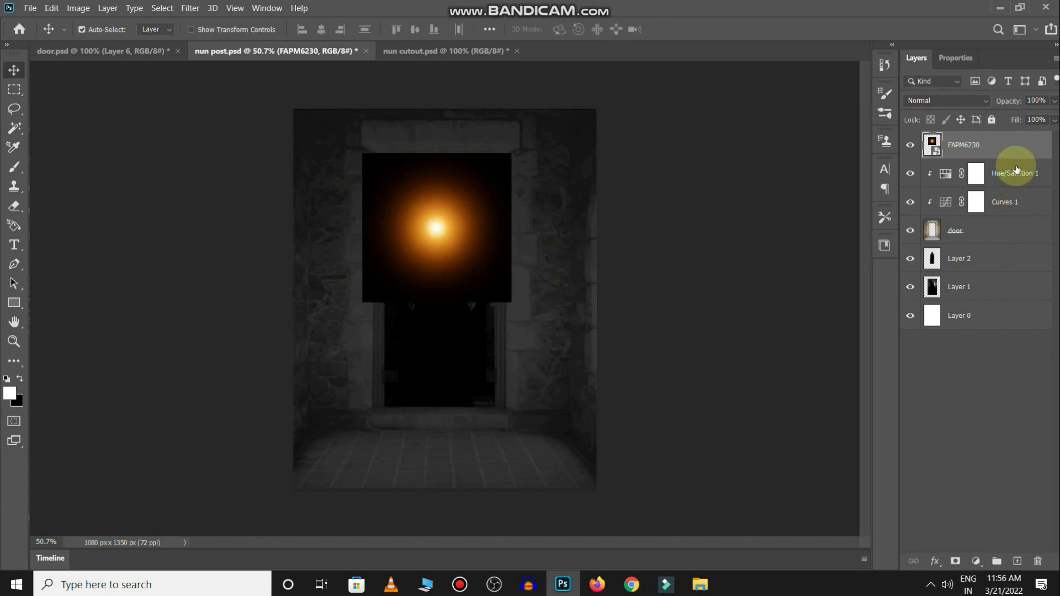
drag(1018, 170, 1011, 273)
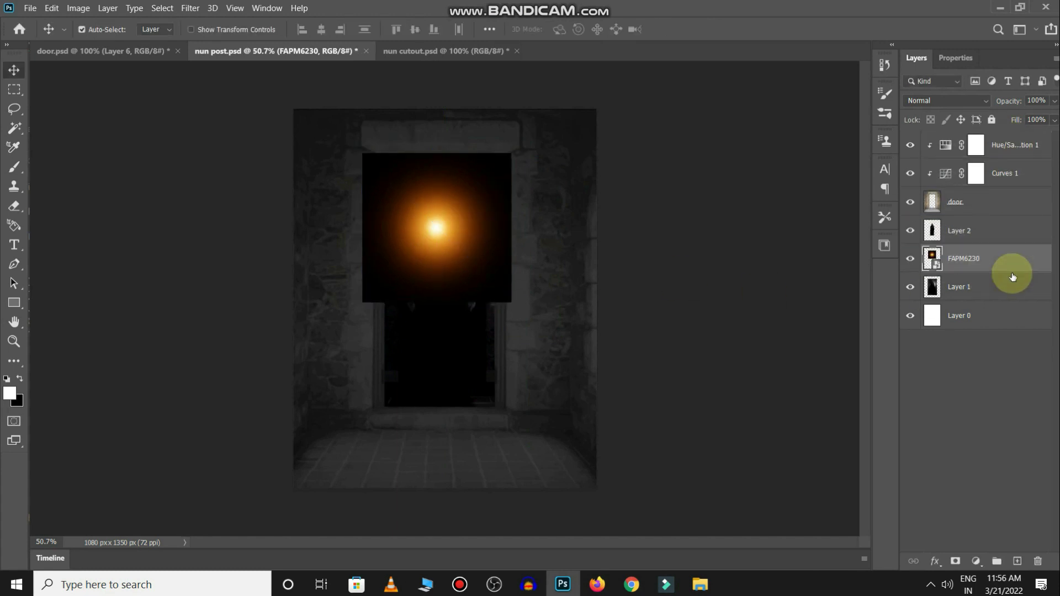
Step: Set the glow layer to Color Dodge and enlarge it to about 426%
click(926, 107)
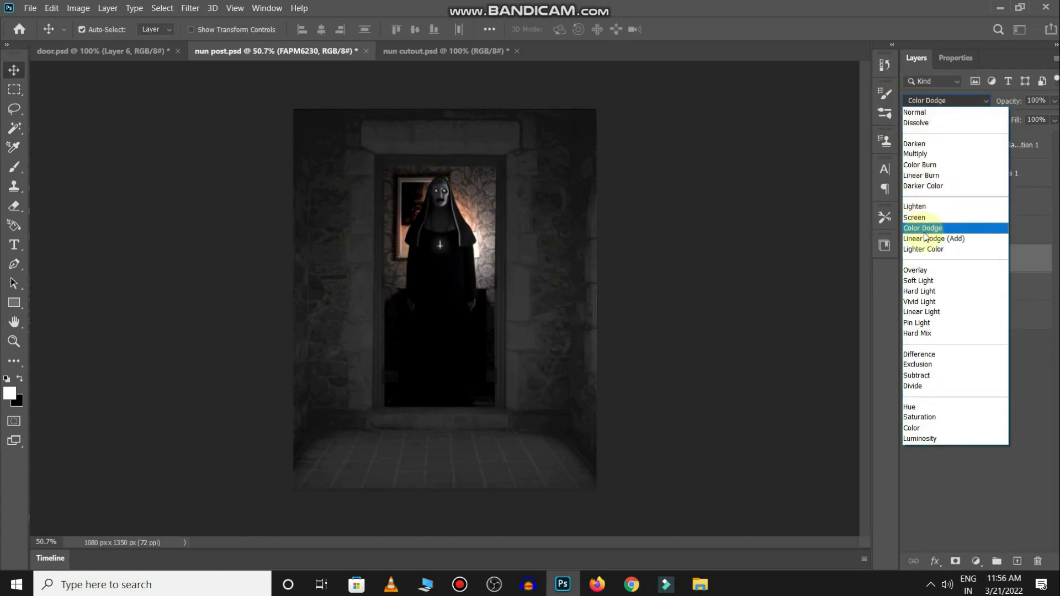
click(923, 228)
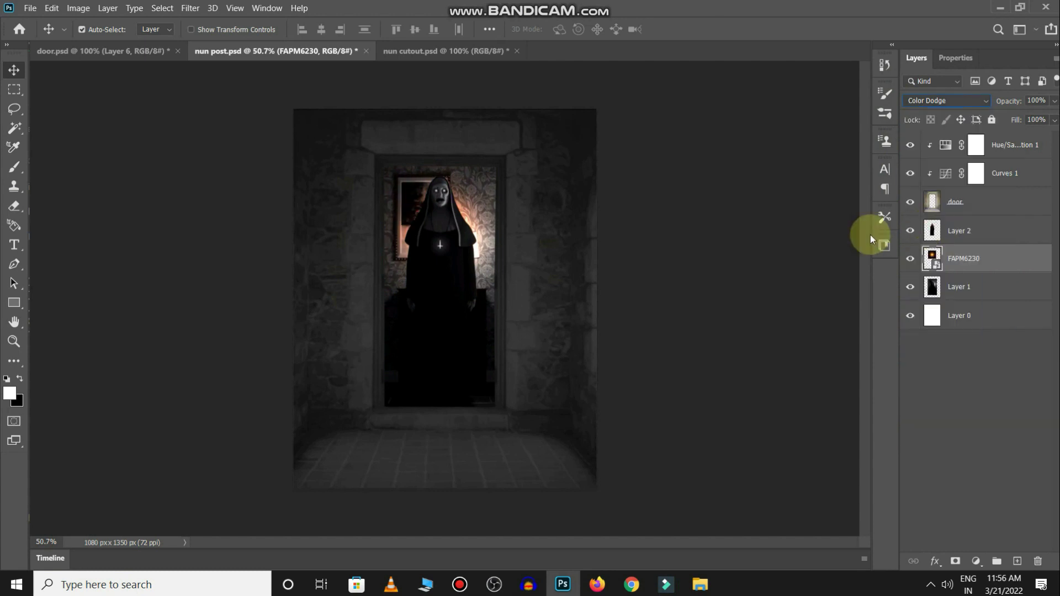
key(ctrl+t)
drag(523, 327, 663, 469)
drag(486, 241, 423, 173)
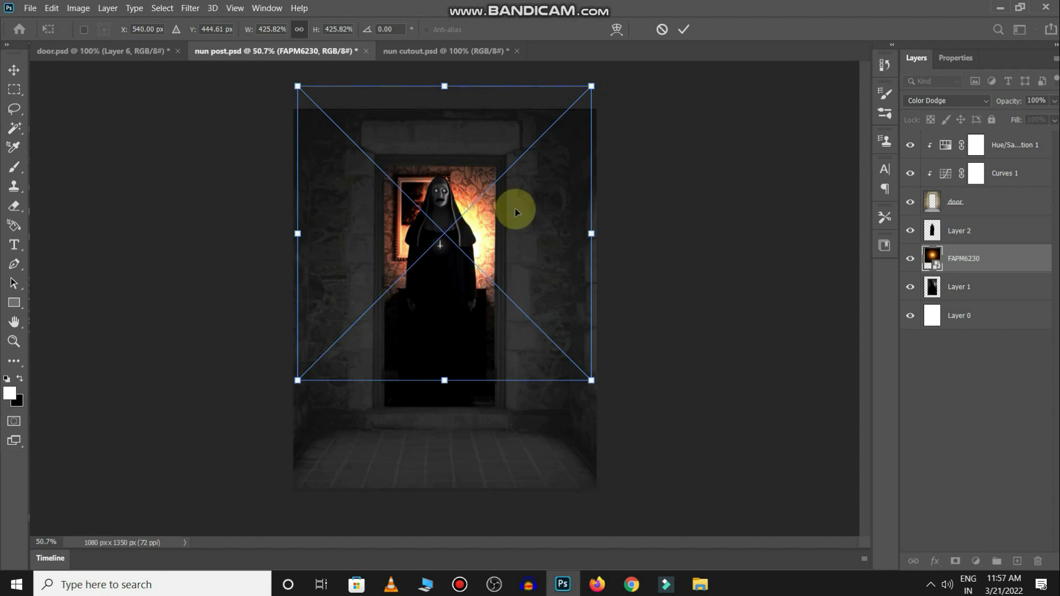
key(Return)
click(967, 561)
Step: Add a Hue/Saturation adjustment with Hue at -19 to turn the glow redder
click(1000, 430)
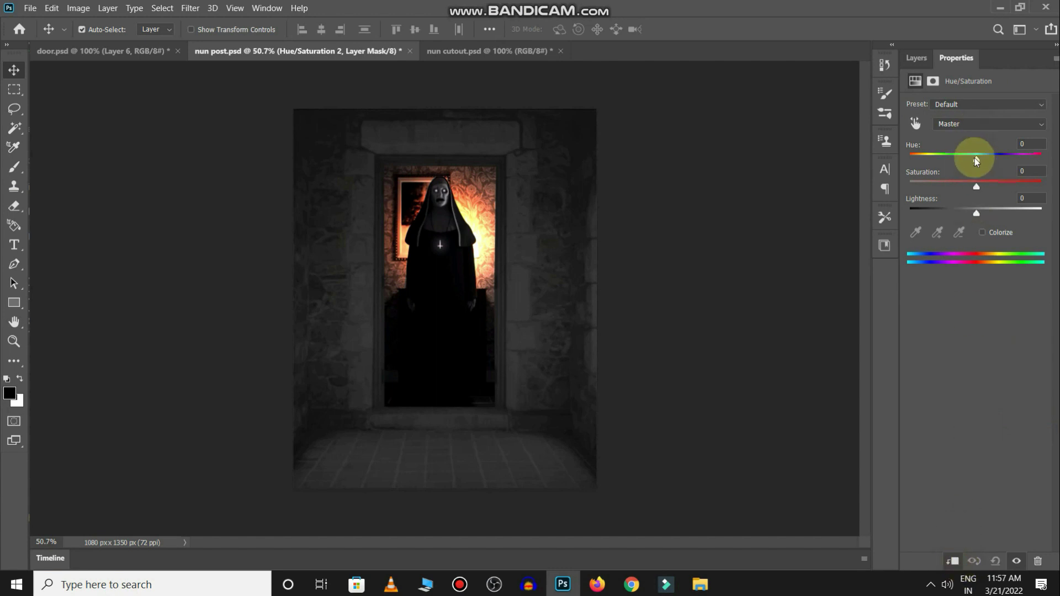
drag(975, 159, 964, 159)
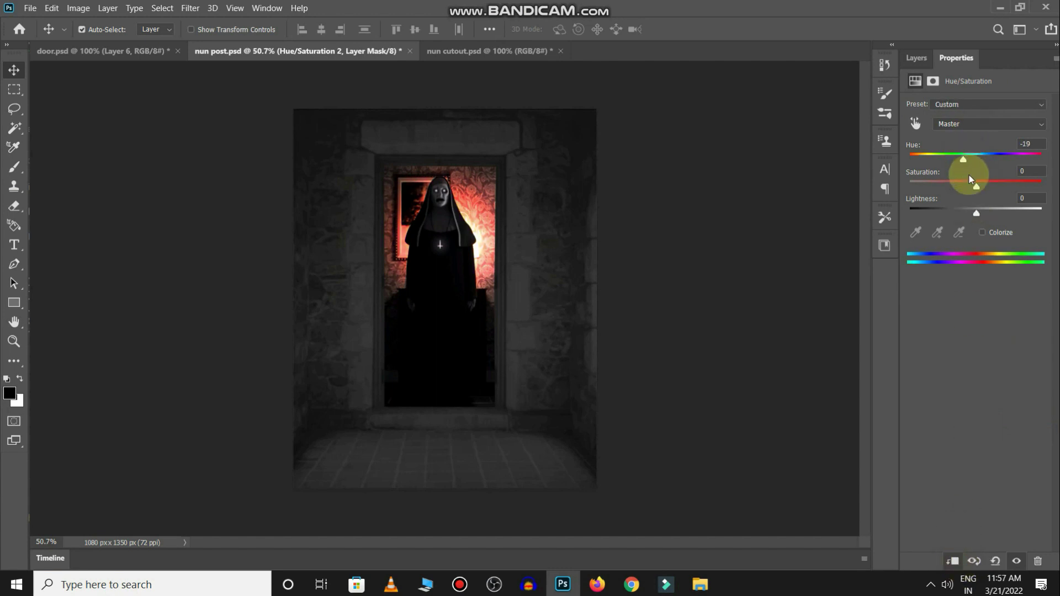
click(917, 58)
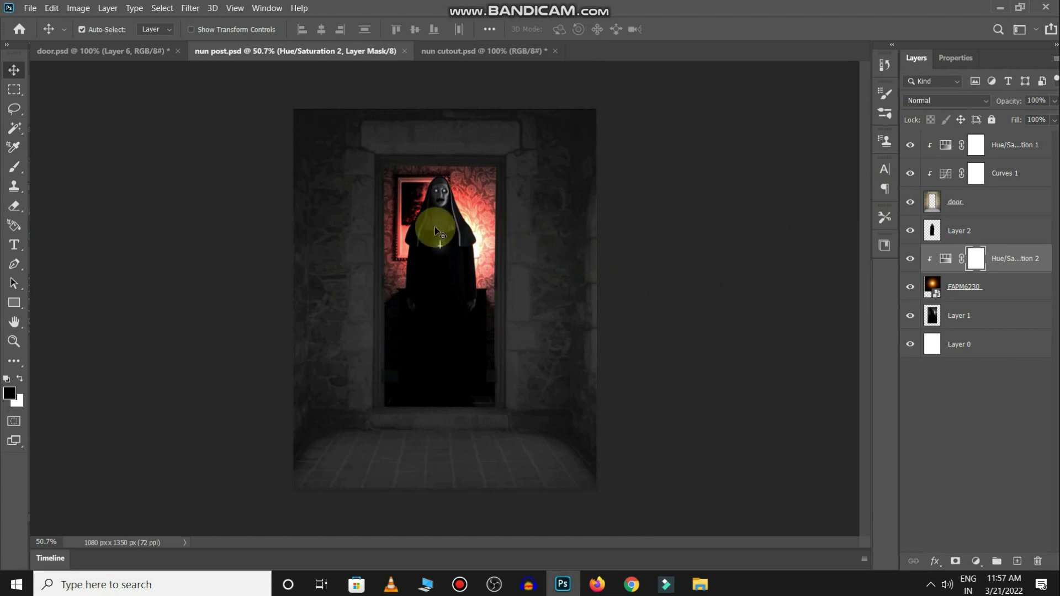
scroll(474, 235, up, 3)
scroll(446, 224, down, 3)
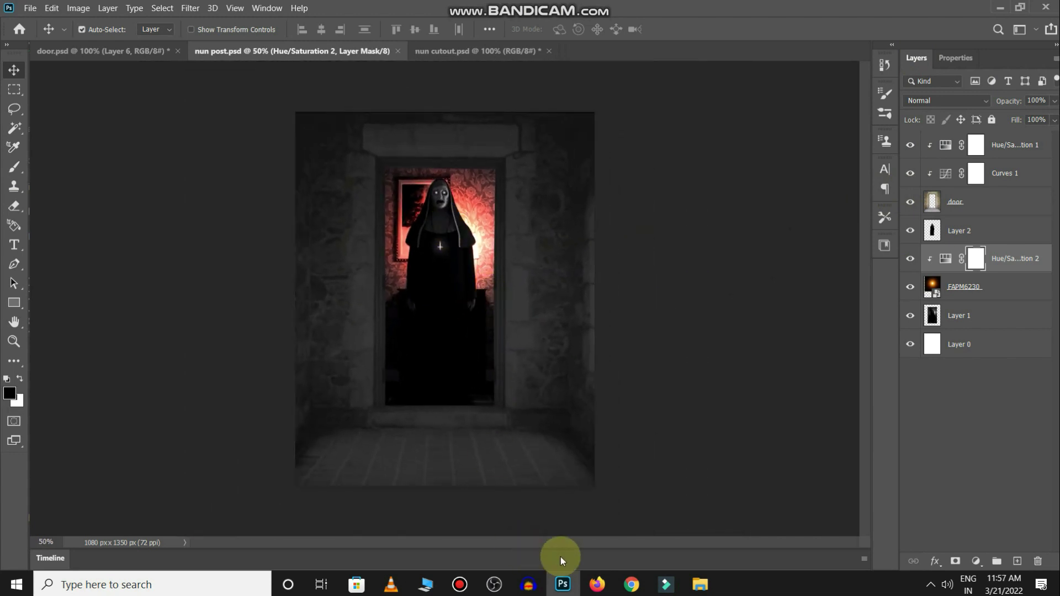
Step: Switch to the door.psd document and drag the child layer toward nun post
key(alt+Tab)
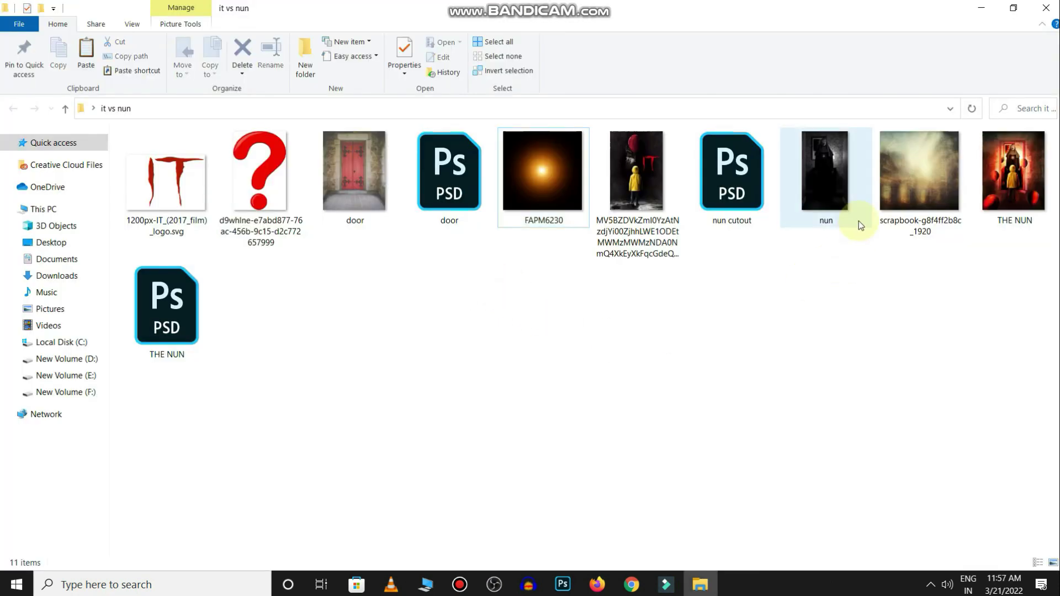
key(alt+Tab)
click(382, 291)
key(ctrl+Tab)
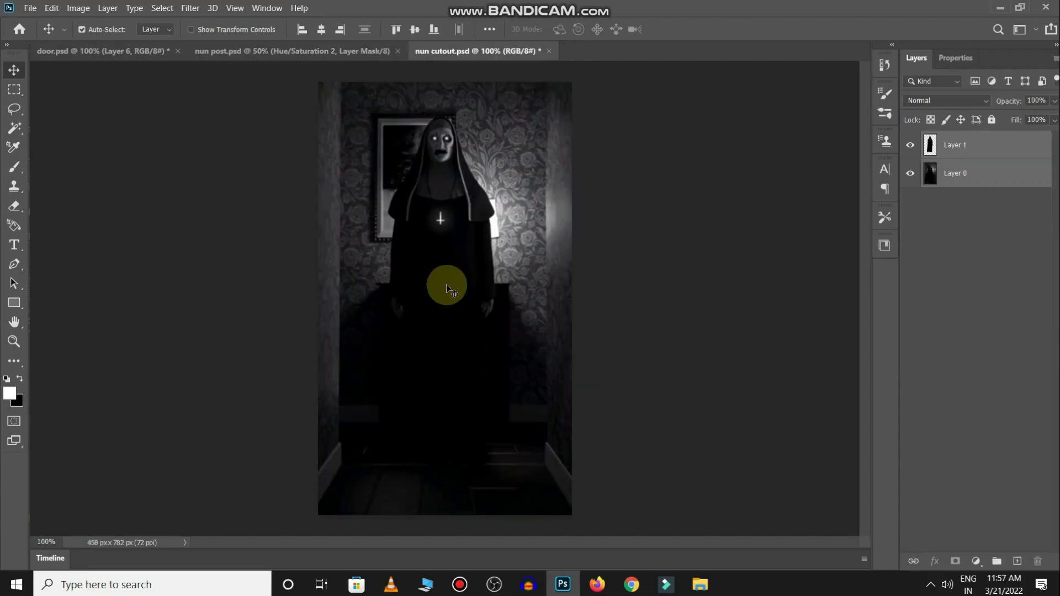
key(ctrl+Tab)
drag(450, 330, 227, 94)
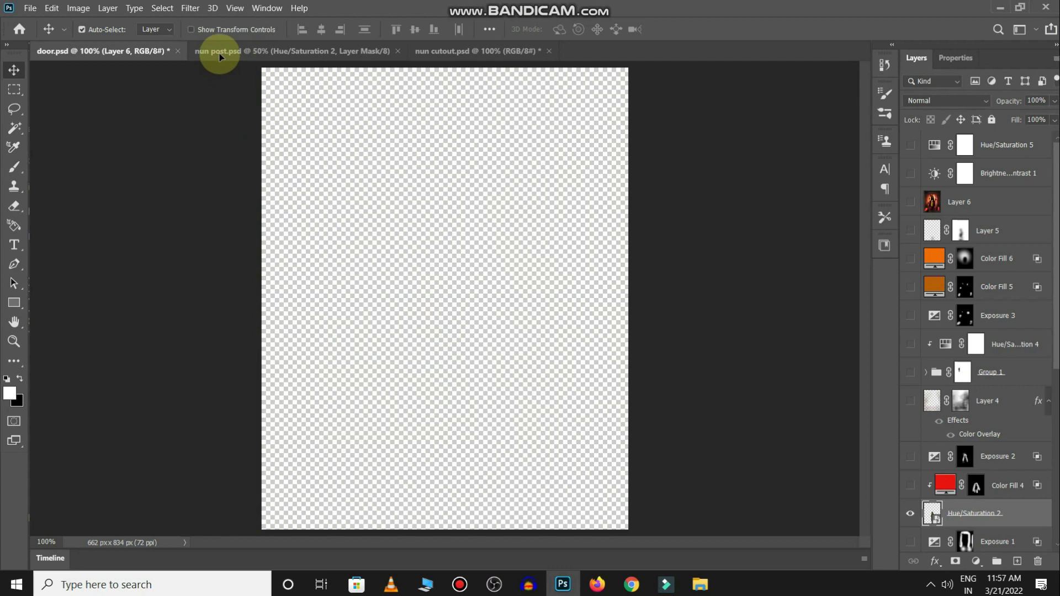
Step: Drop the yellow-raincoat child into nun post at the top of the stack, scaled to about 155%
drag(219, 56, 415, 383)
drag(994, 260, 1016, 144)
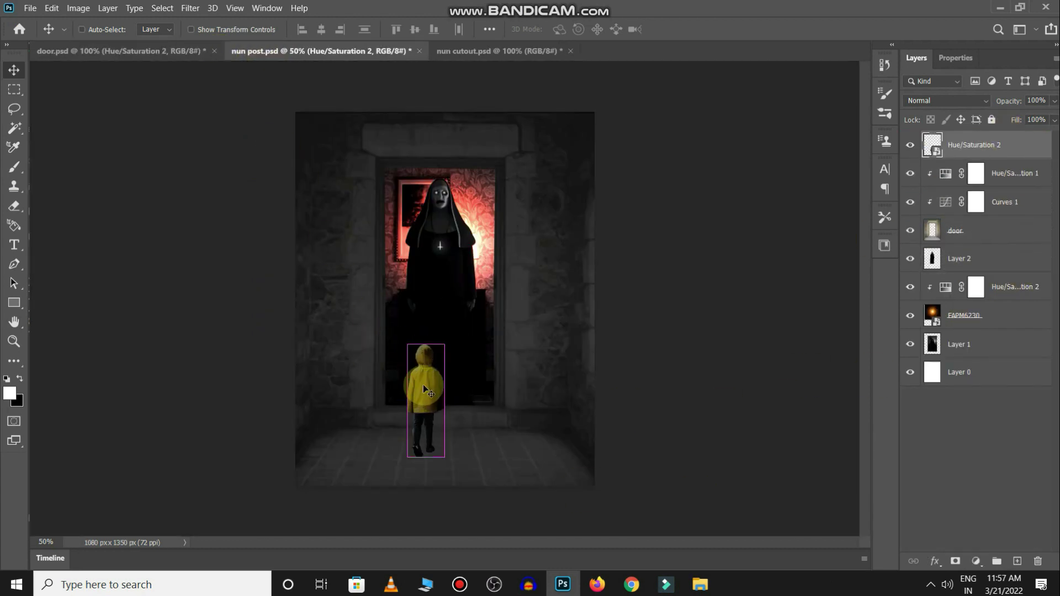
key(ctrl+t)
mouse_move(445, 346)
mouse_down()
mouse_move(525, 260)
mouse_move(516, 293)
mouse_up()
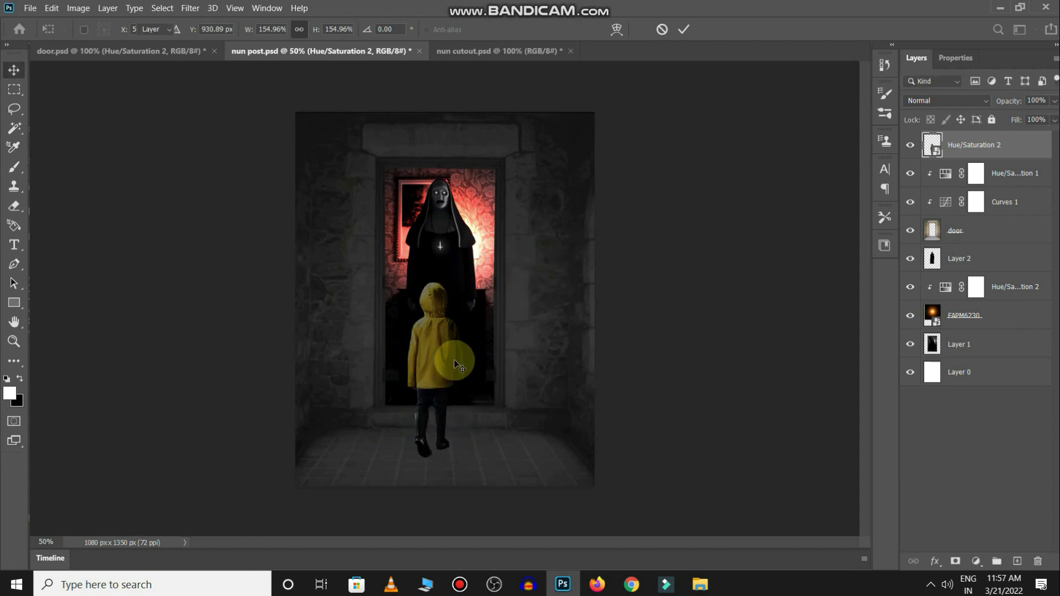
key(Return)
drag(439, 345, 446, 352)
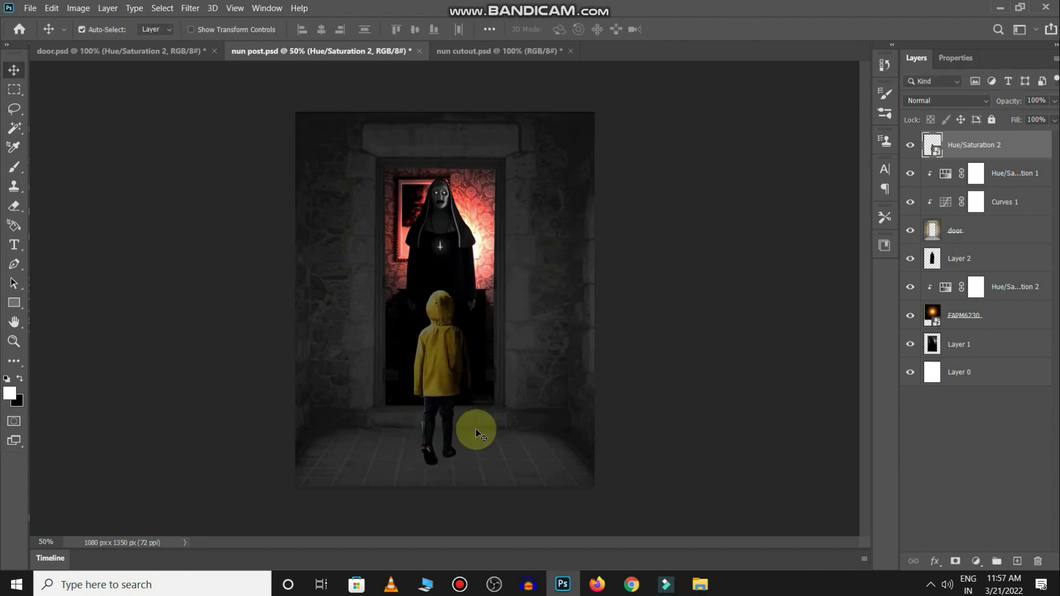
Step: Enlarge Layer 2 through Layer 1 (nun and glow) to about 105% and centre them
click(971, 259)
shift+click(995, 334)
key(ctrl+t)
drag(587, 440, 605, 461)
drag(530, 343, 471, 233)
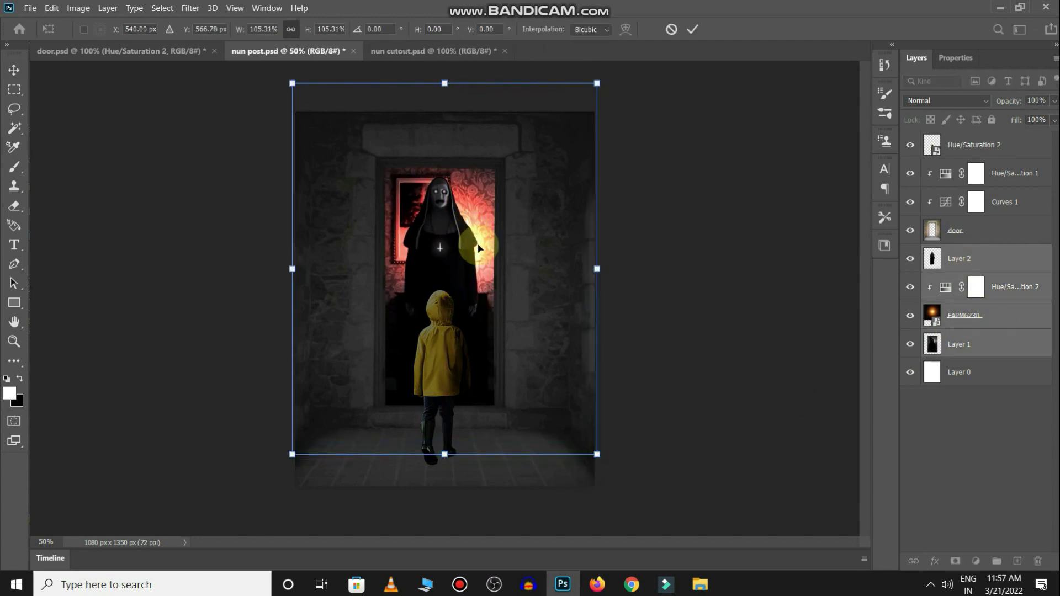
key(Return)
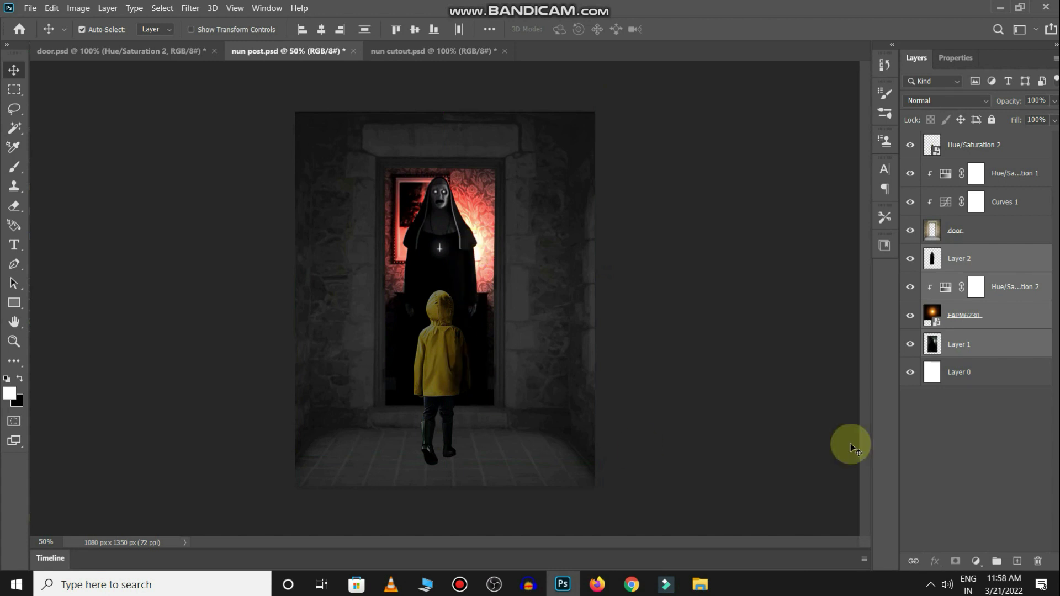
click(1026, 405)
Step: Create Layer 3 between door and Layer 2, and outline the floor beneath the child with a path
click(1018, 562)
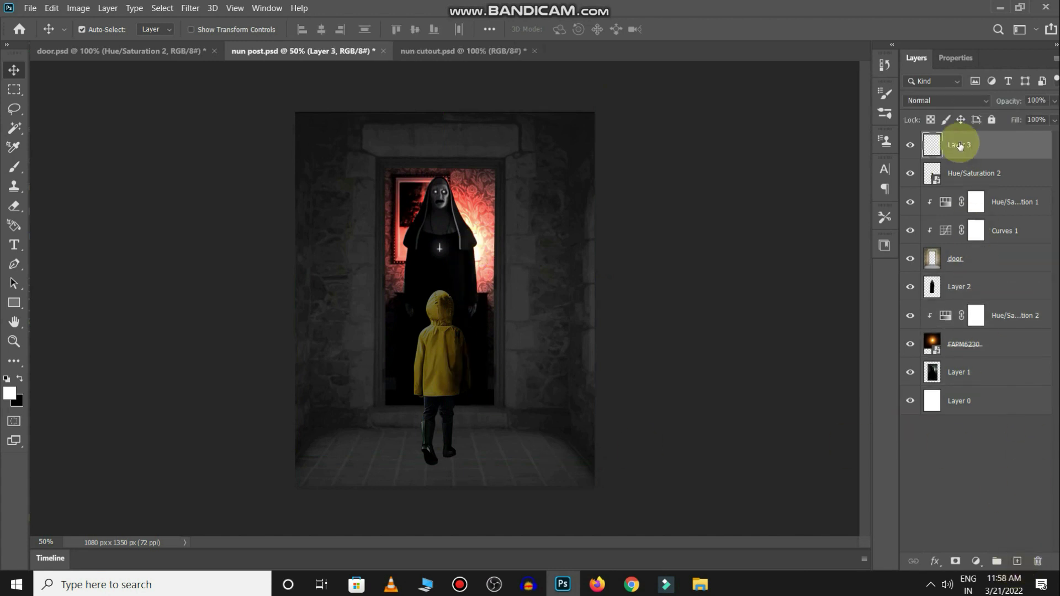
drag(960, 145, 985, 276)
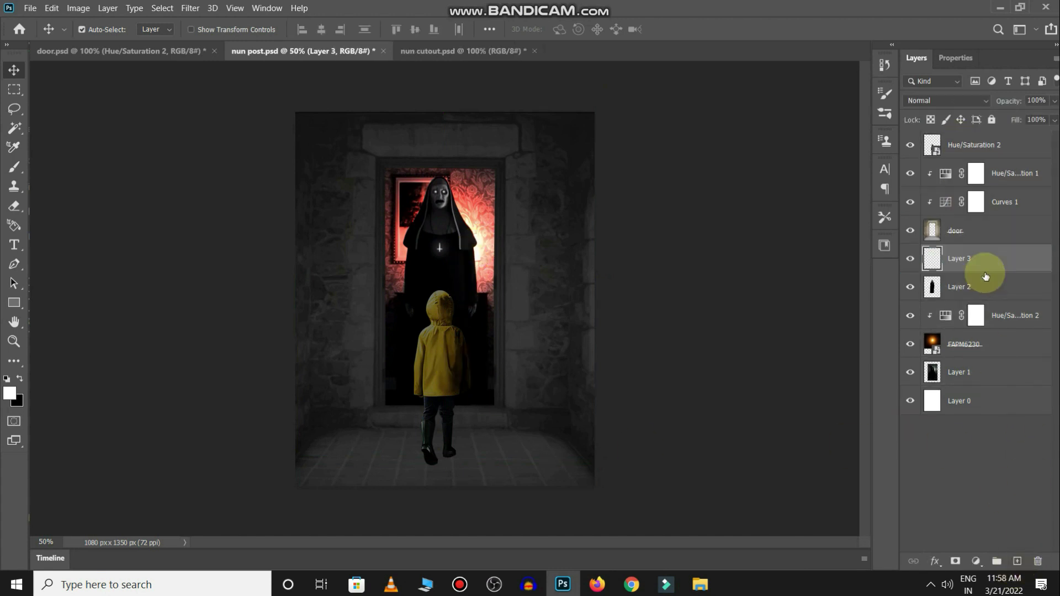
key(p)
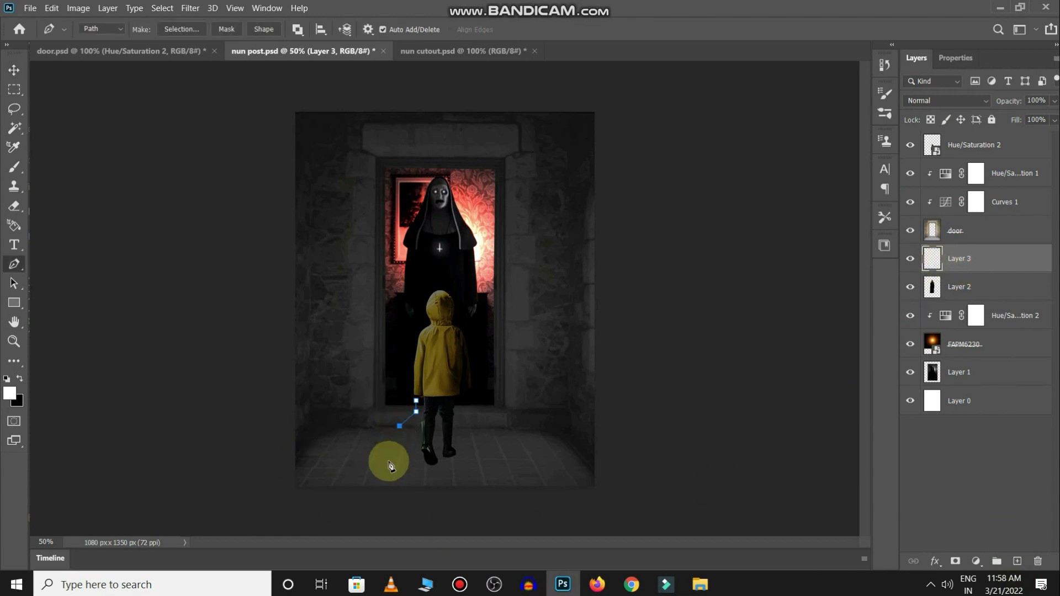
click(508, 493)
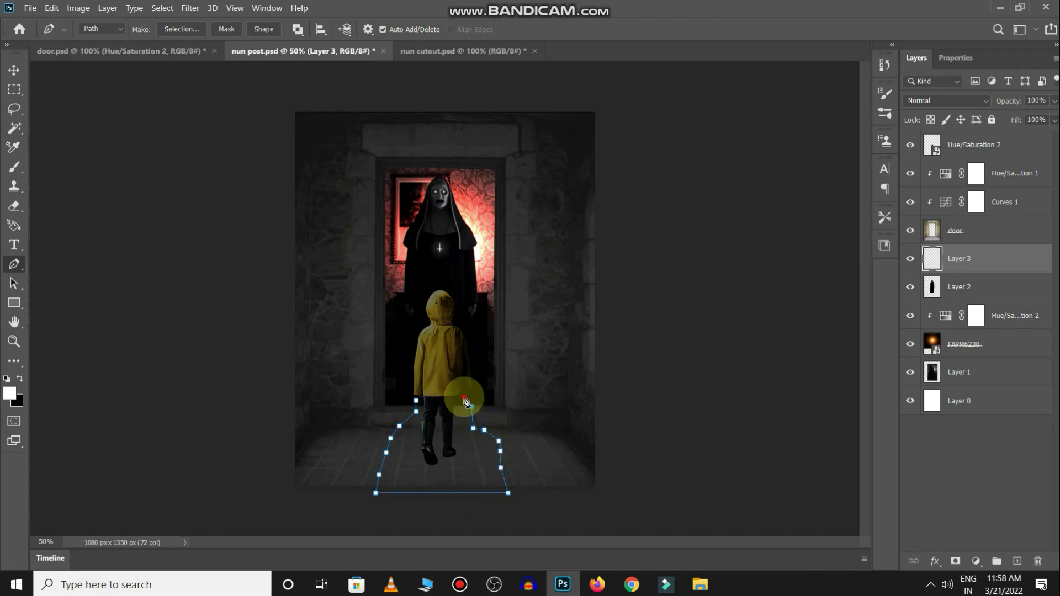
click(417, 404)
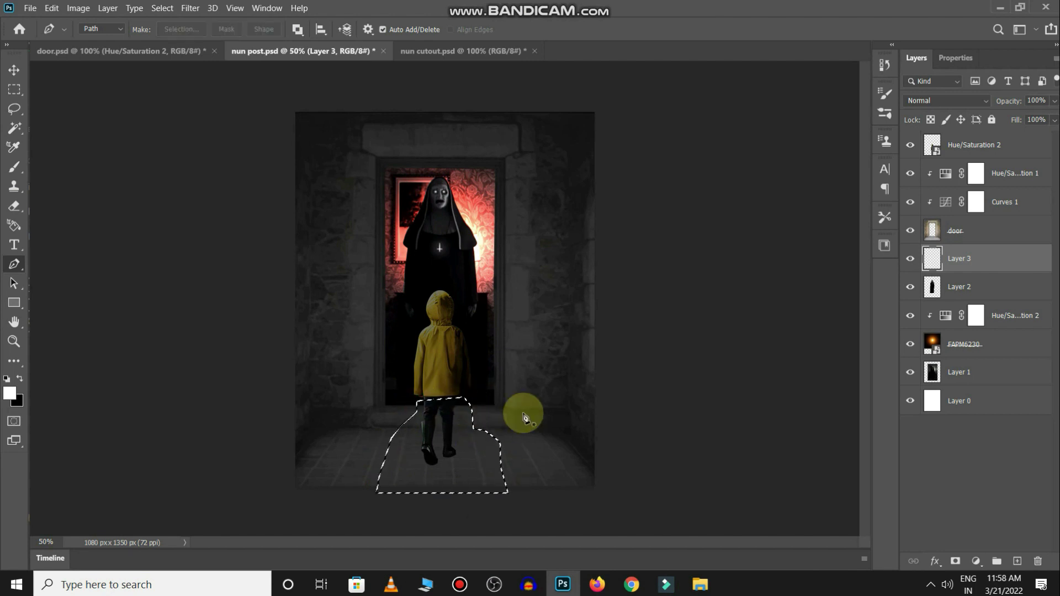
Step: Paint a black shadow with a size-401 brush around the child's legs, clipping Layer 3 above door
key(b)
key(x)
alt+right_click(469, 322)
drag(430, 430, 414, 404)
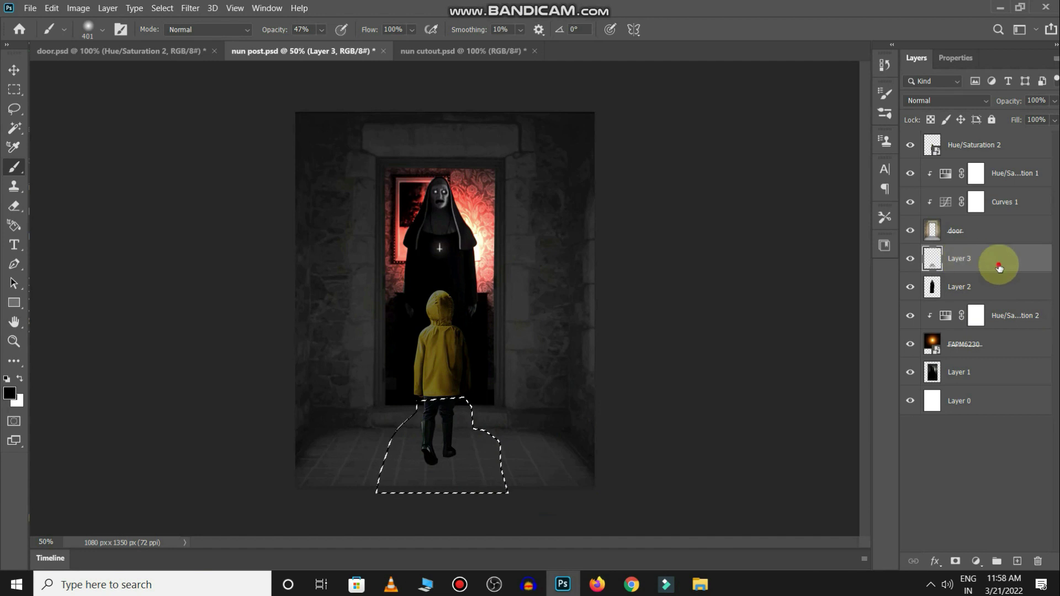
drag(999, 267, 1002, 221)
mouse_move(486, 486)
mouse_down()
mouse_move(390, 419)
mouse_move(482, 412)
mouse_up()
mouse_move(433, 453)
mouse_down()
mouse_move(486, 540)
mouse_move(498, 532)
mouse_up()
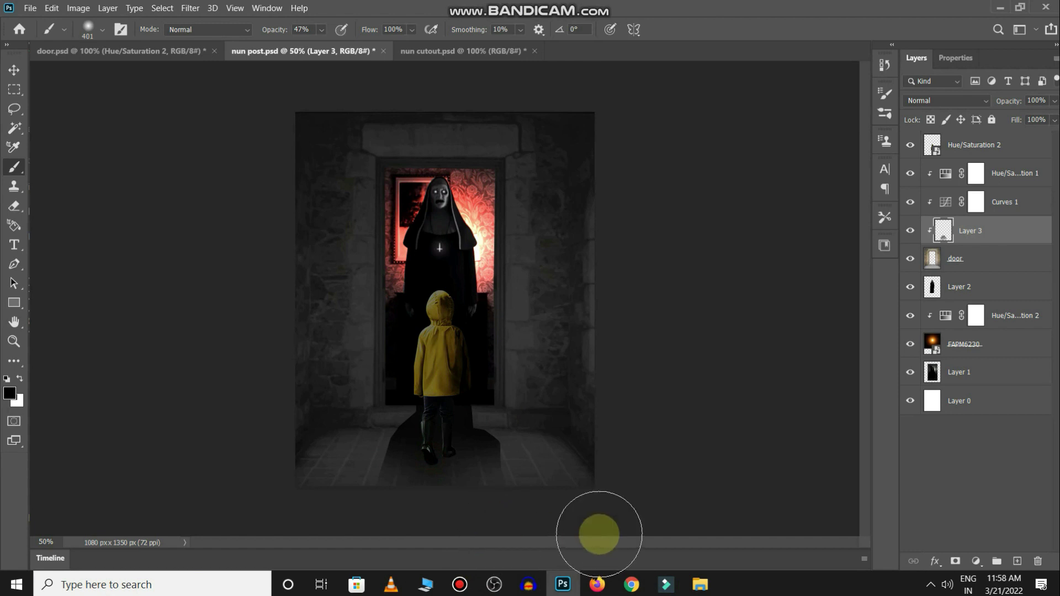
Step: Soften the floor shadow with a low-radius Gaussian Blur
click(190, 8)
mouse_move(199, 155)
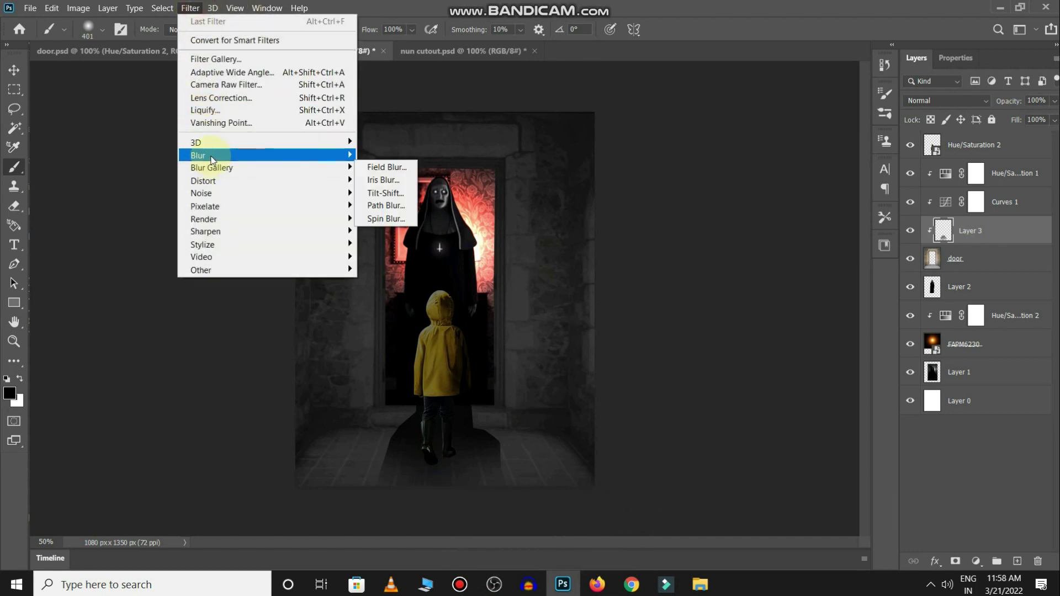
click(396, 205)
click(789, 283)
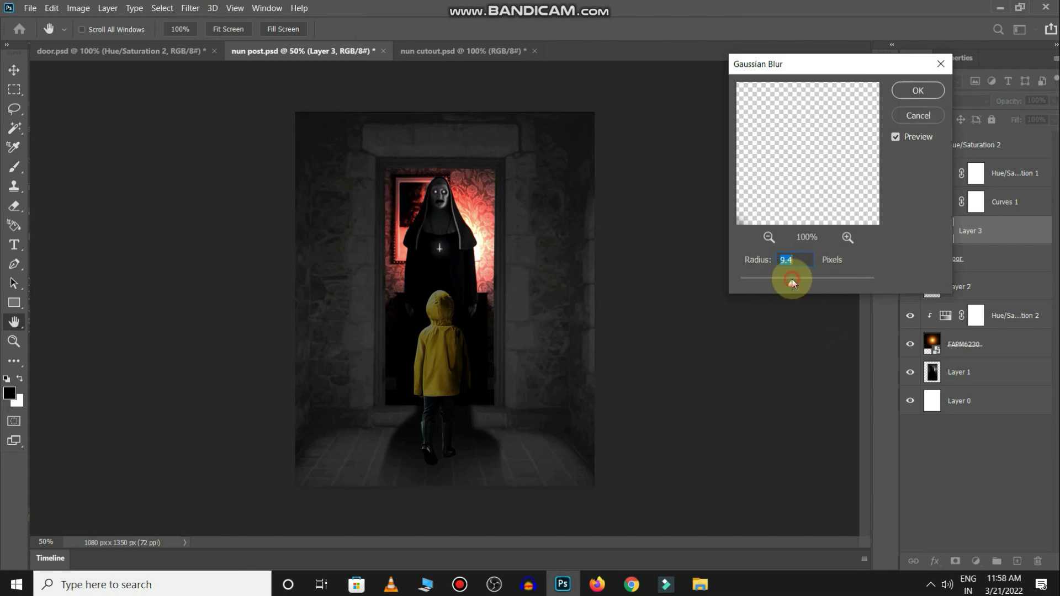
drag(806, 283, 797, 283)
key(Return)
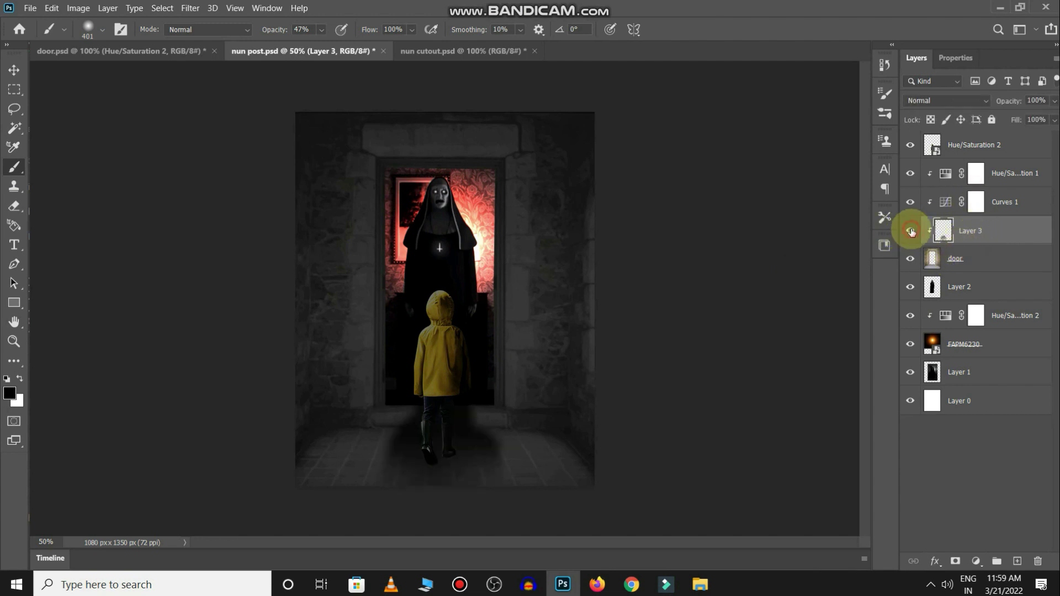
Step: Add a layer mask to Layer 3 and mask parts of the shadow with brush sizes 206 and 414
click(955, 562)
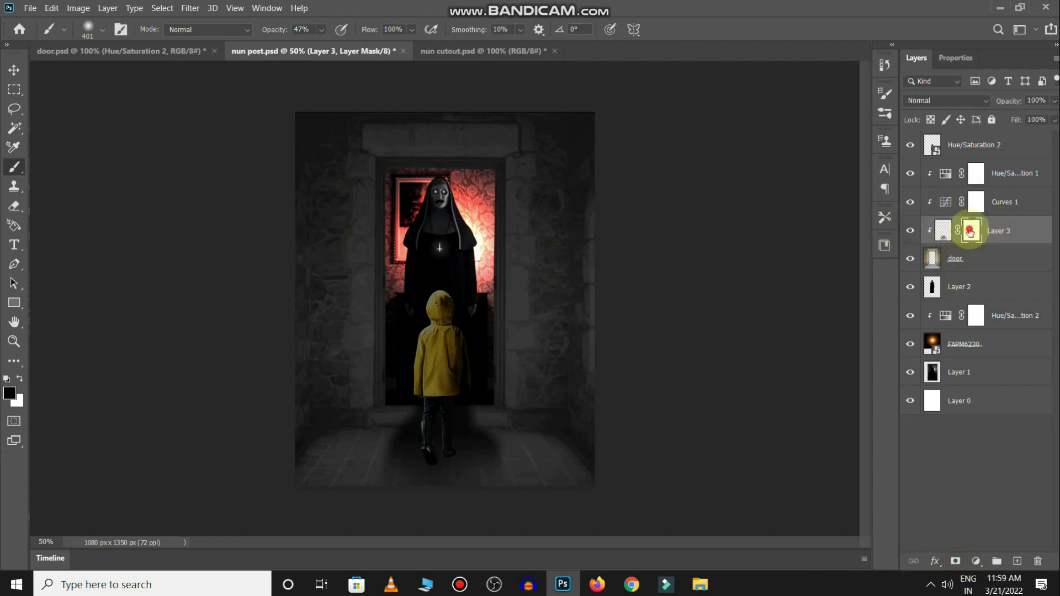
alt+right_click(419, 444)
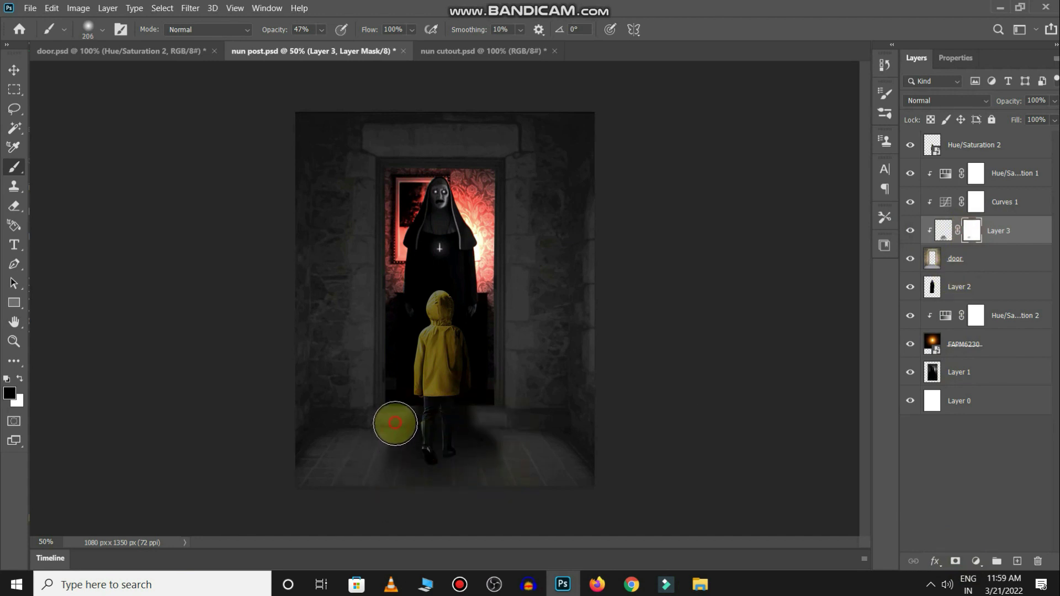
alt+right_click(494, 439)
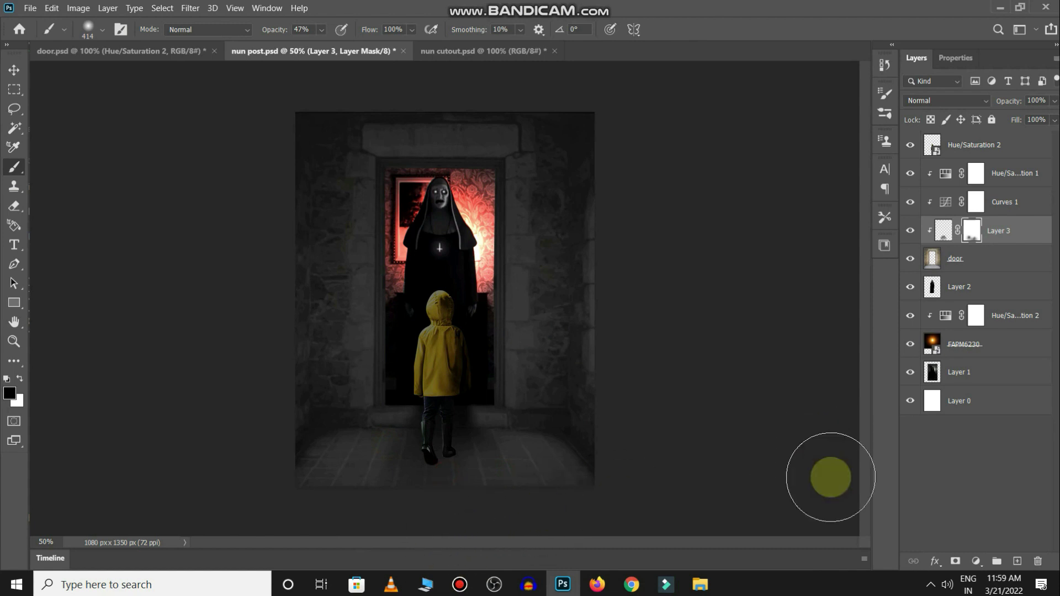
Step: Toggle Layer 3's visibility to check its effect, then save nun post
click(911, 227)
click(912, 222)
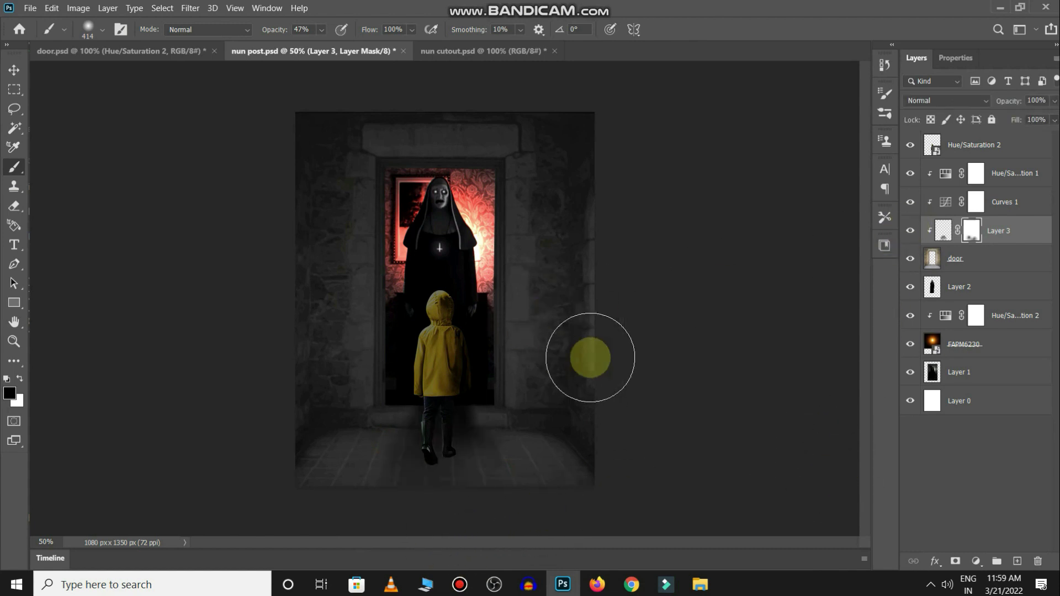
key(v)
key(ctrl+s)
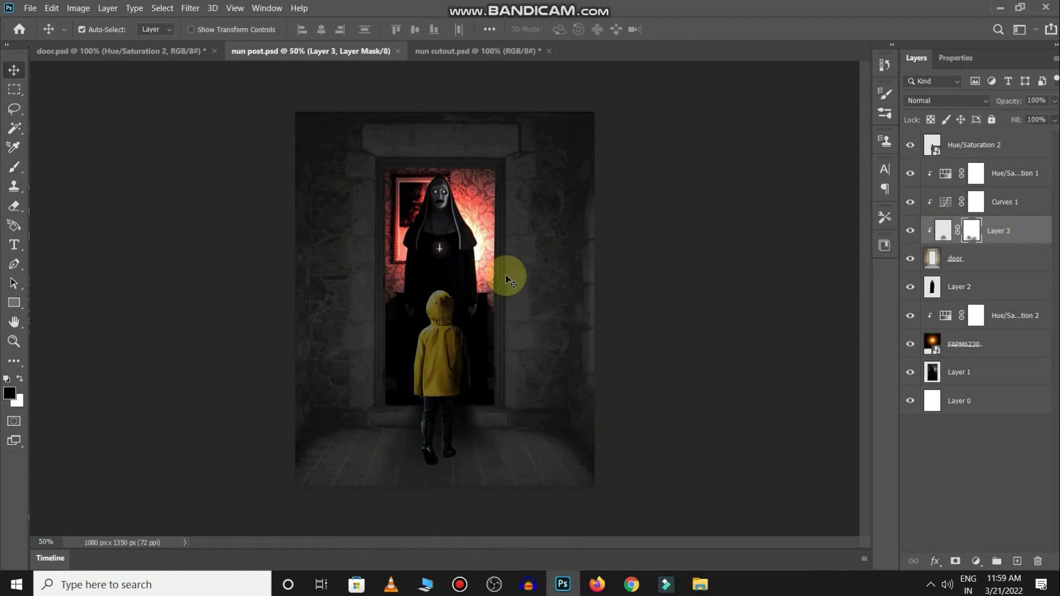
click(439, 374)
Step: Add a bright red Solid Color fill in Linear Dodge (Add), with its mask inverted to hide it
click(539, 479)
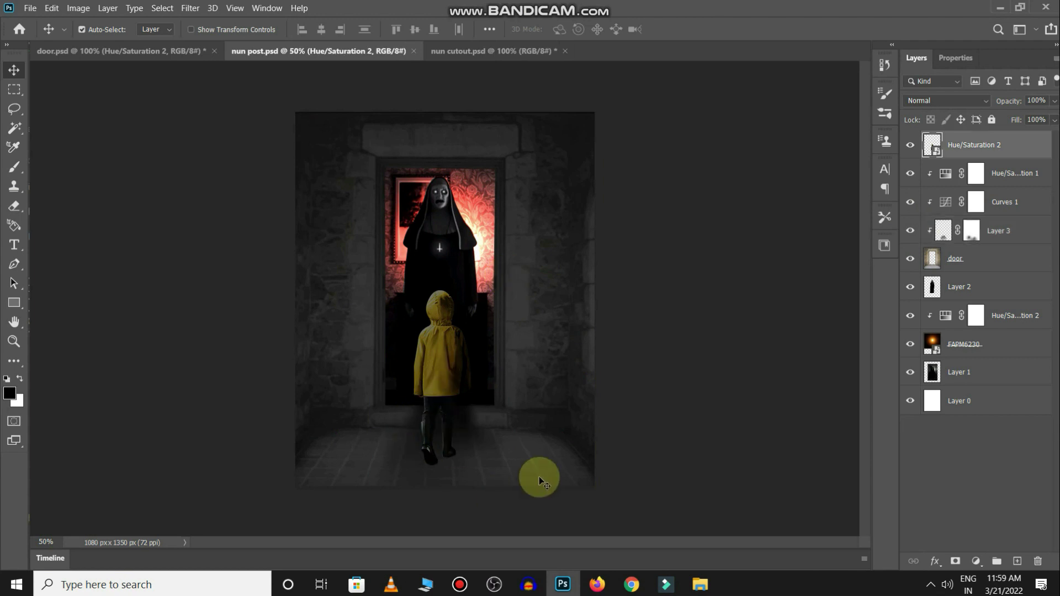
scroll(516, 319, up, 2)
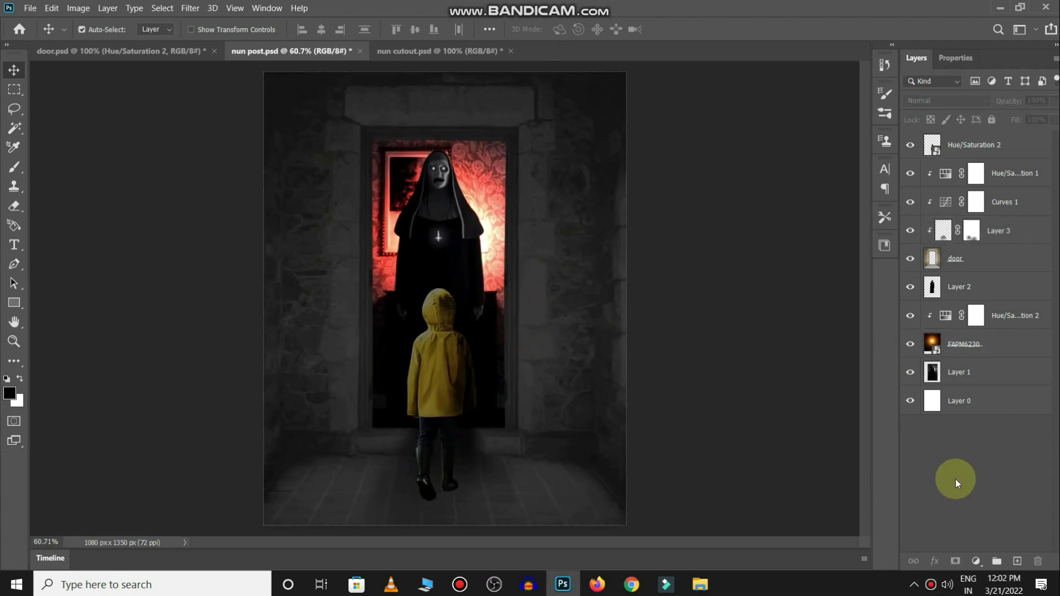
click(976, 562)
click(982, 318)
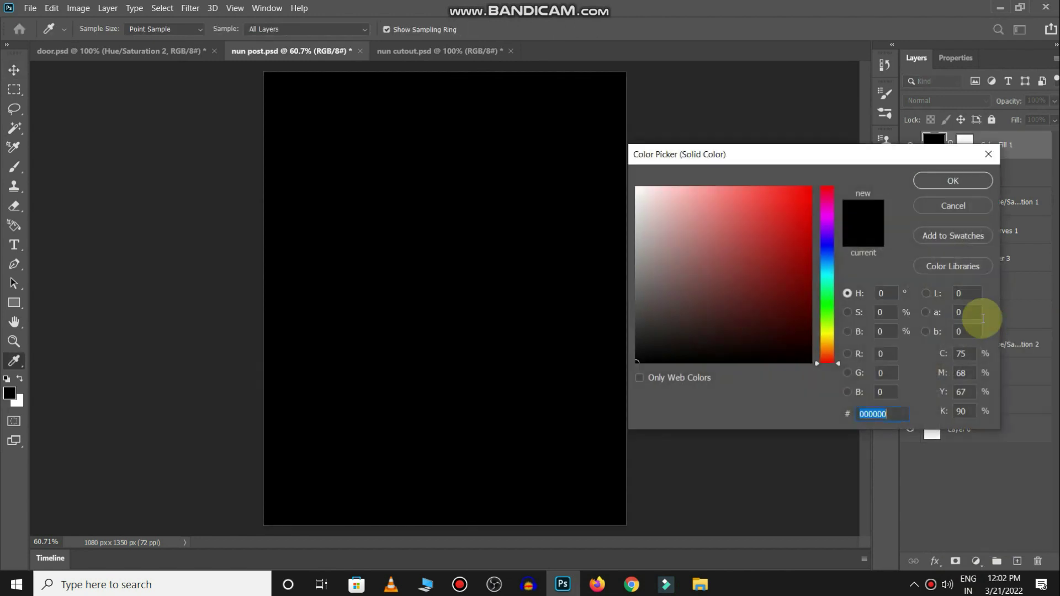
drag(781, 200, 803, 196)
click(941, 183)
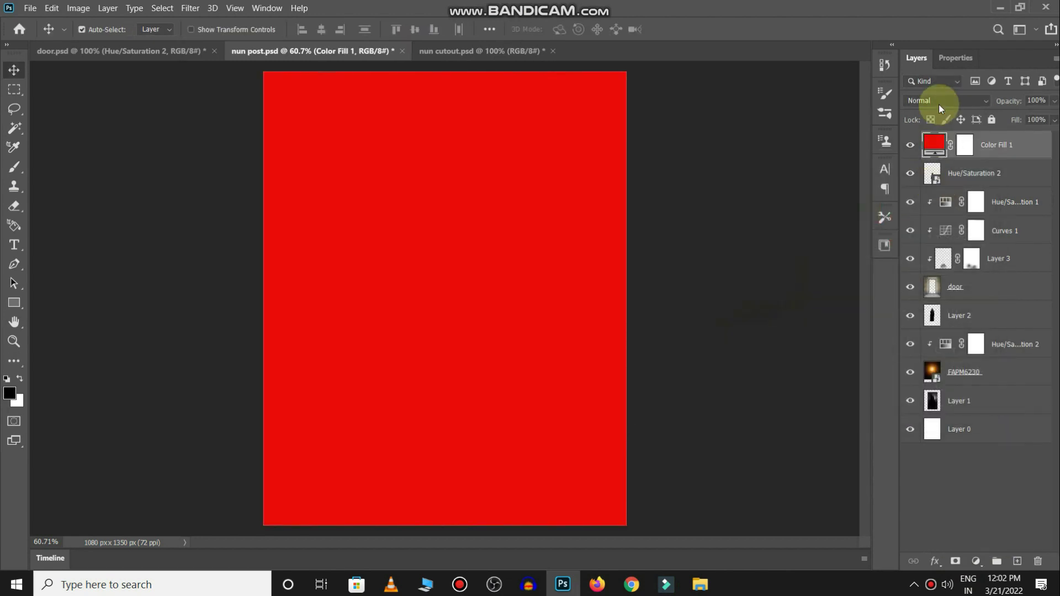
click(939, 101)
click(934, 239)
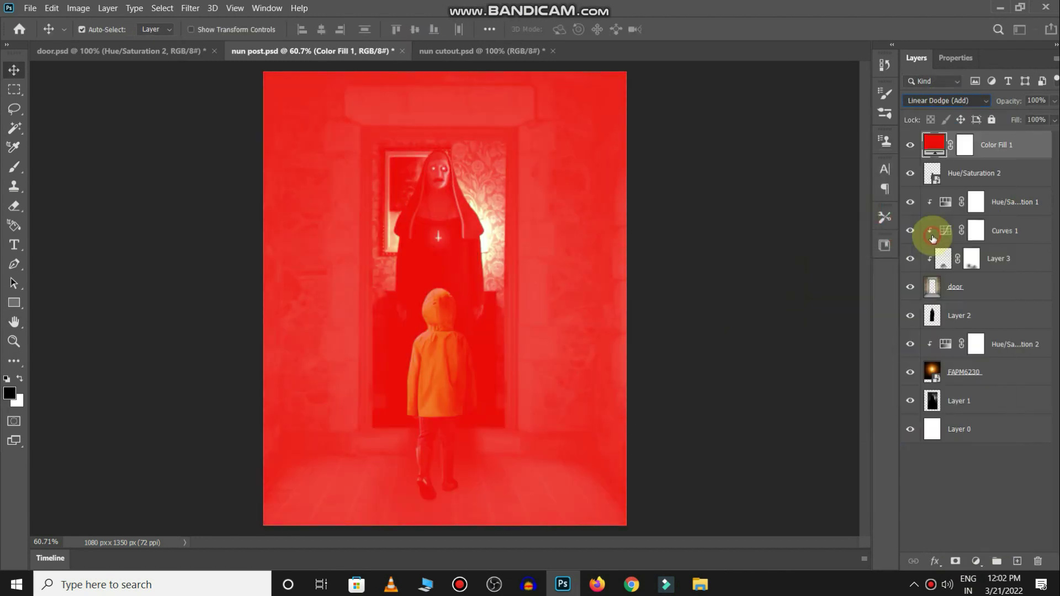
key(ctrl+i)
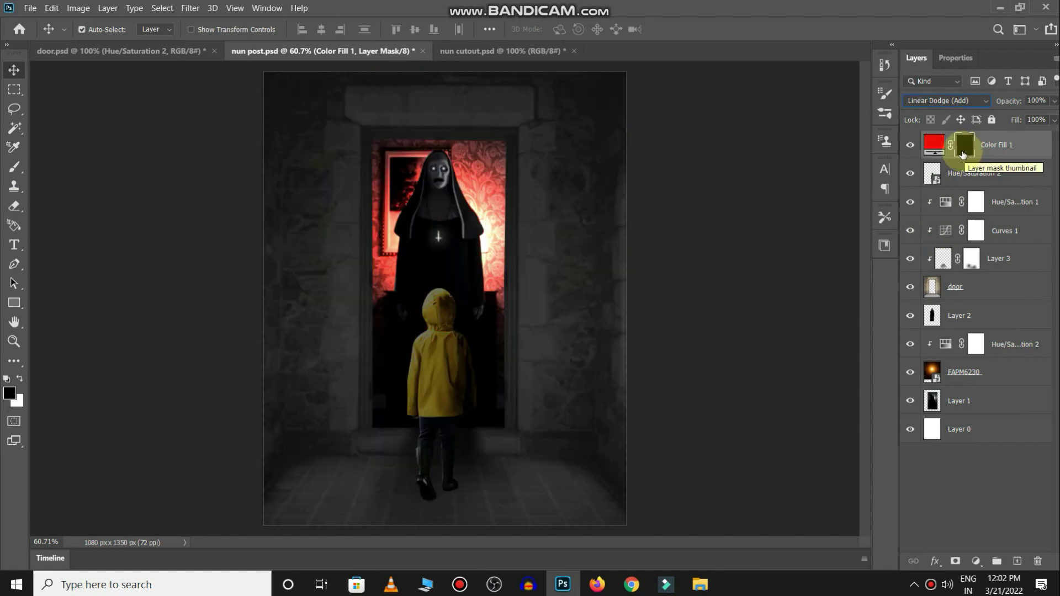
Step: With a 224 px brush at 15% opacity, paint red glow around the nun
drag(472, 238, 491, 239)
key(b)
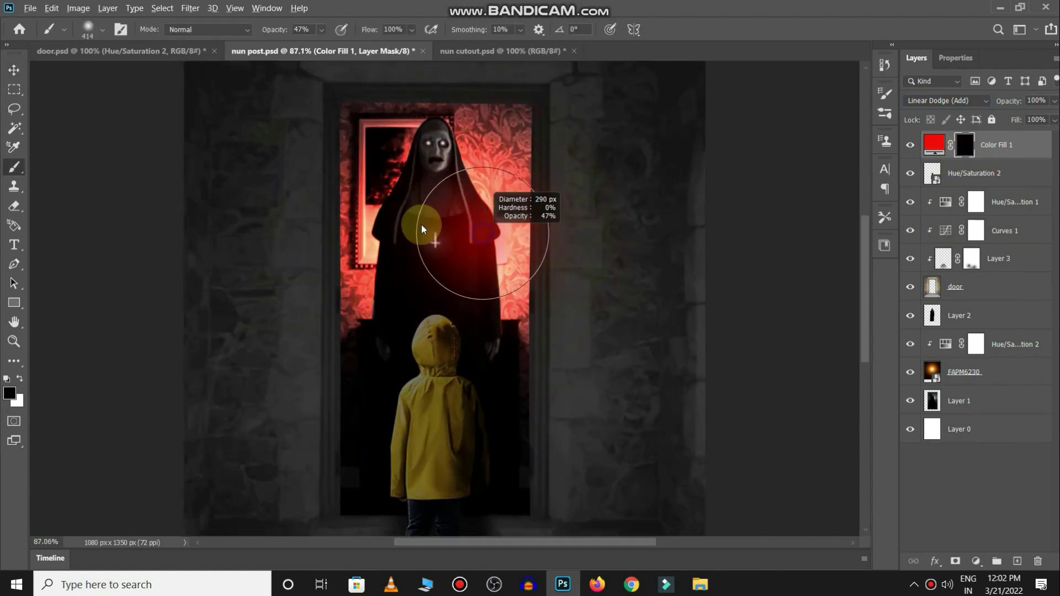
alt+right_click(384, 236)
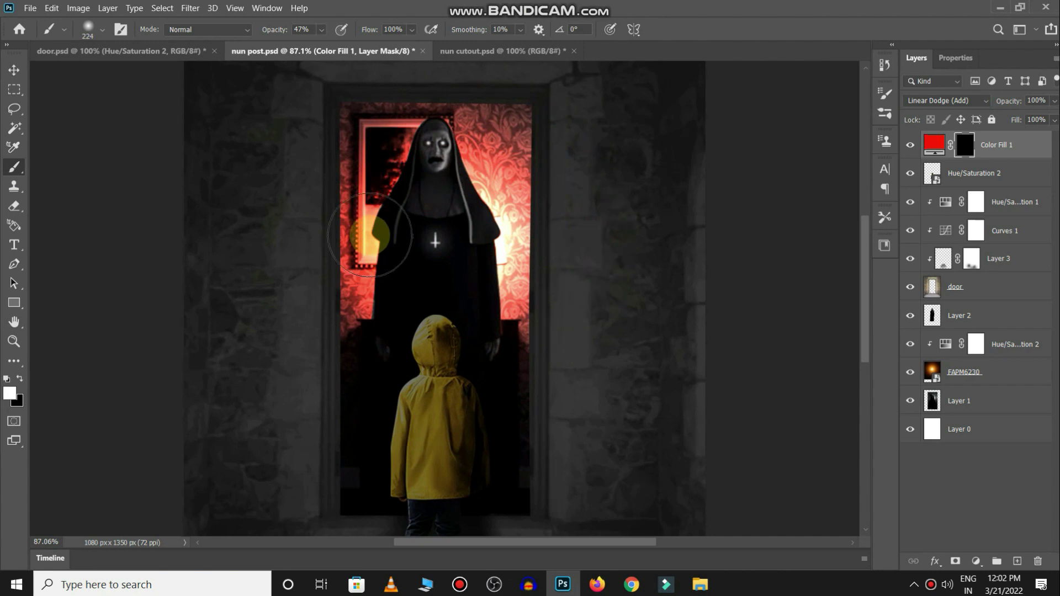
click(1036, 133)
click(271, 31)
drag(385, 284, 352, 179)
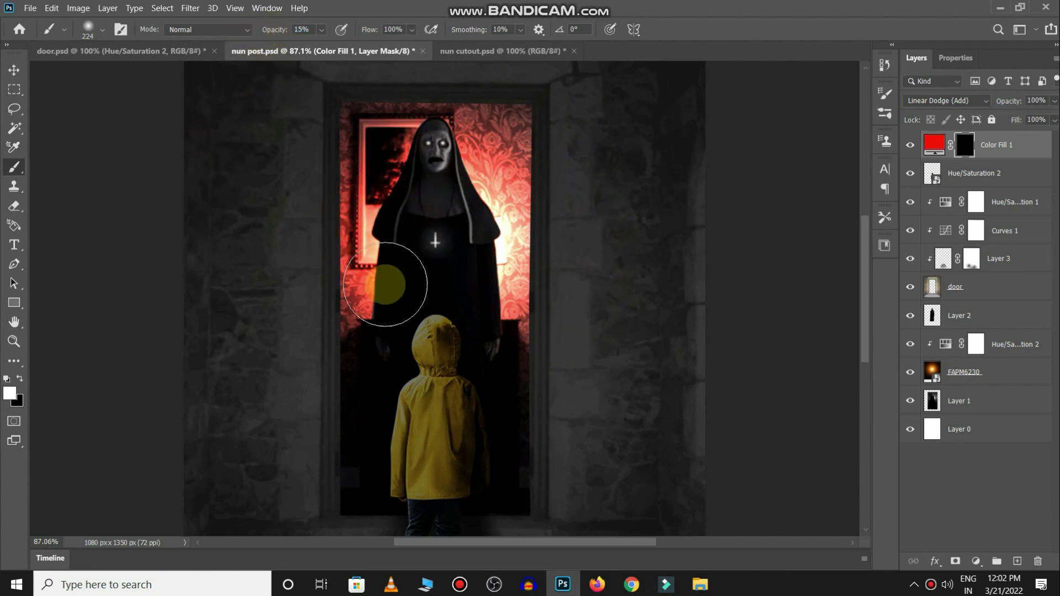
key(ctrl+z)
click(437, 218)
mouse_move(436, 219)
mouse_down()
mouse_move(429, 244)
mouse_move(523, 315)
mouse_up()
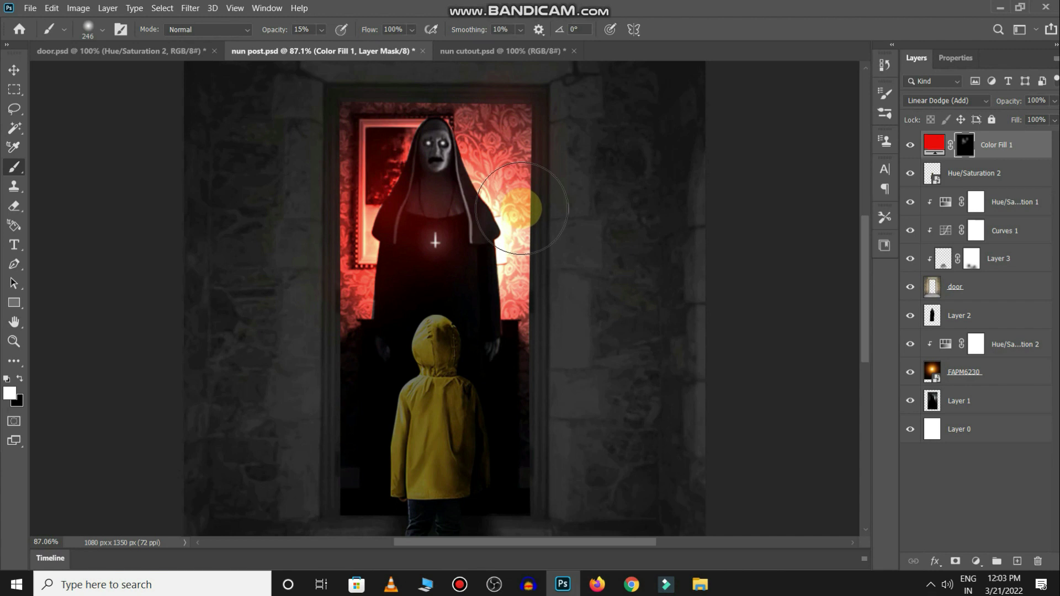
Step: Move Color Fill 1 below Layer 2 in the layer stack
scroll(504, 274, down, 1)
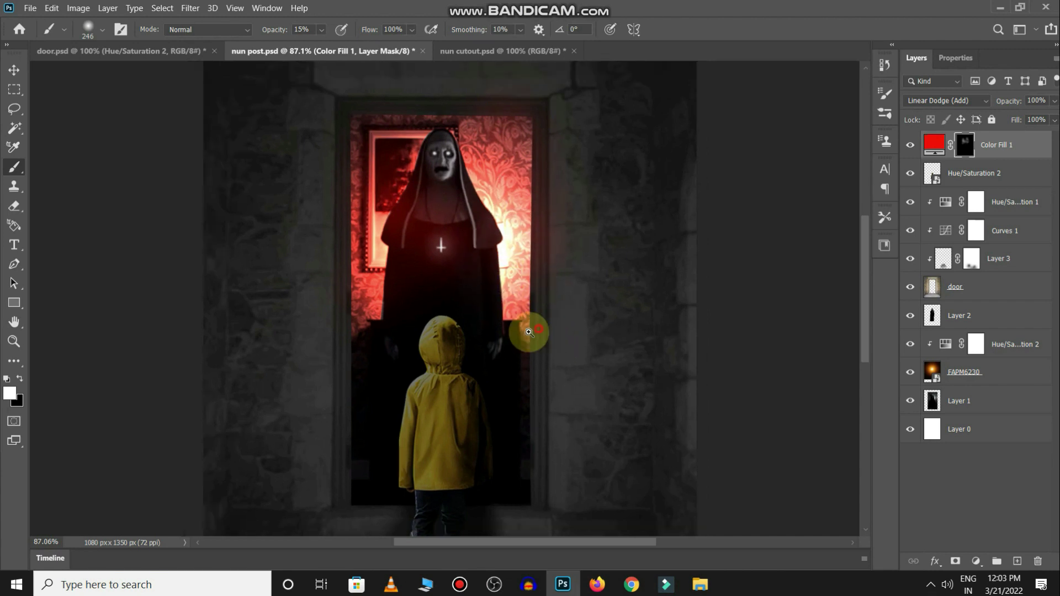
scroll(526, 331, down, 1)
scroll(510, 331, down, 1)
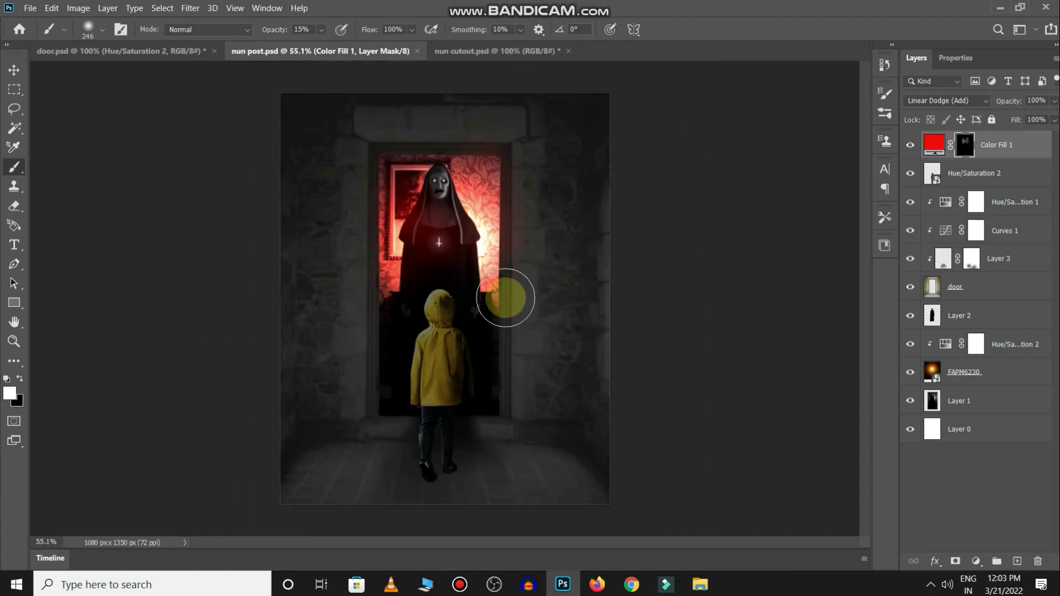
click(976, 162)
drag(1021, 160, 1004, 330)
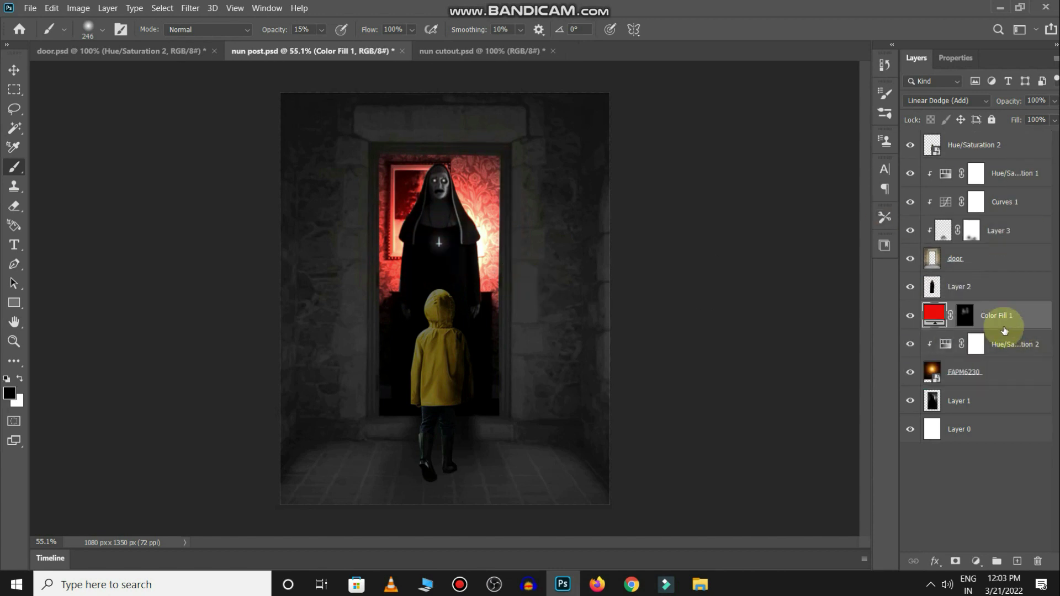
Step: Paint the glow around the nun into the Color Fill 1 mask with a 461 px white brush
click(964, 315)
key(x)
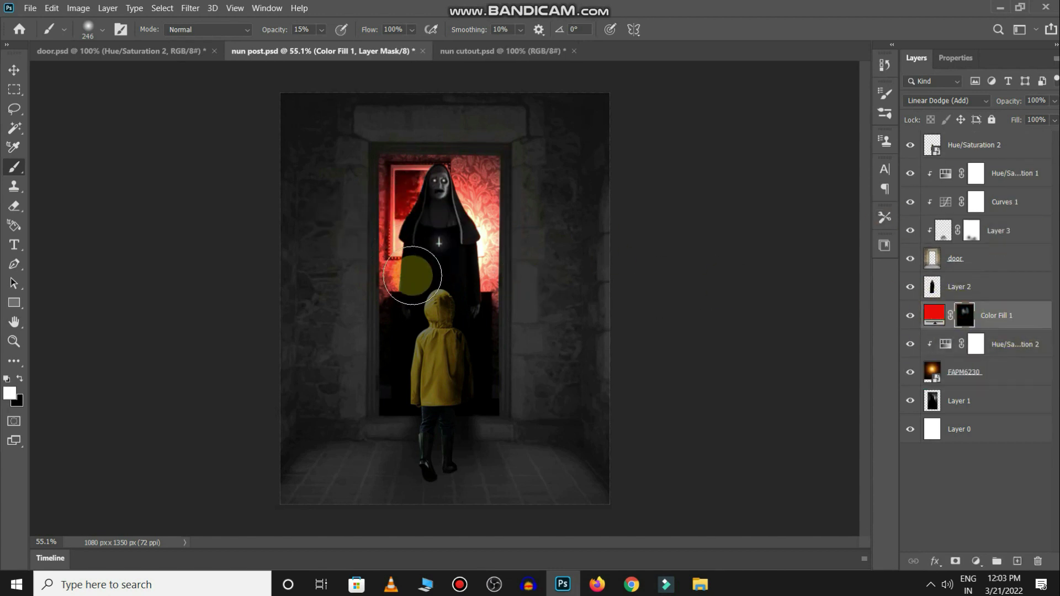
mouse_move(399, 208)
mouse_down()
mouse_move(453, 251)
mouse_move(402, 248)
mouse_move(379, 201)
mouse_up()
key(x)
drag(366, 237, 498, 241)
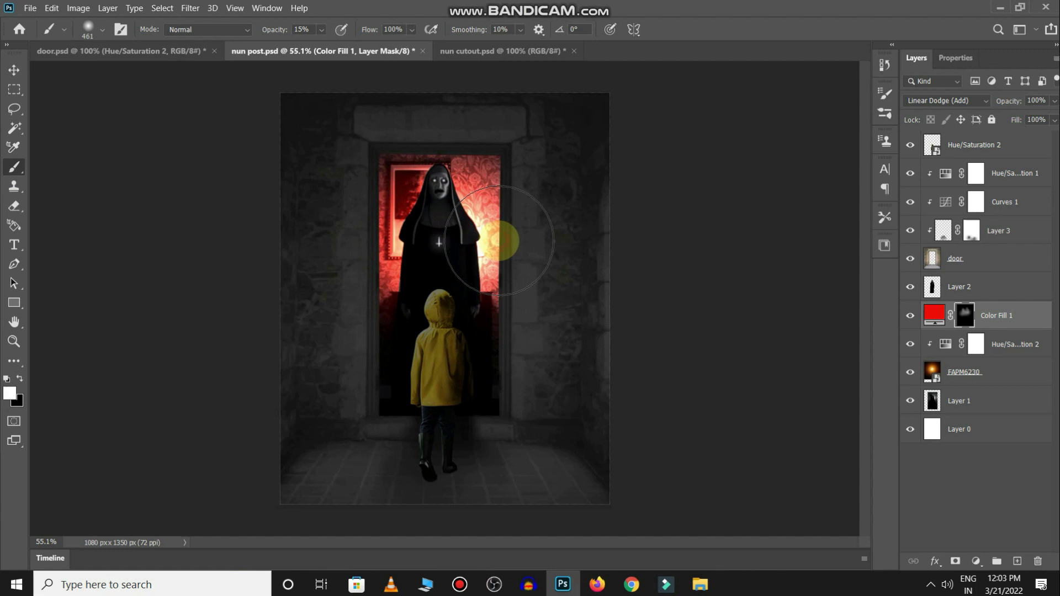
Step: Add a second red Solid Color fill layer set to Color Dodge
key(x)
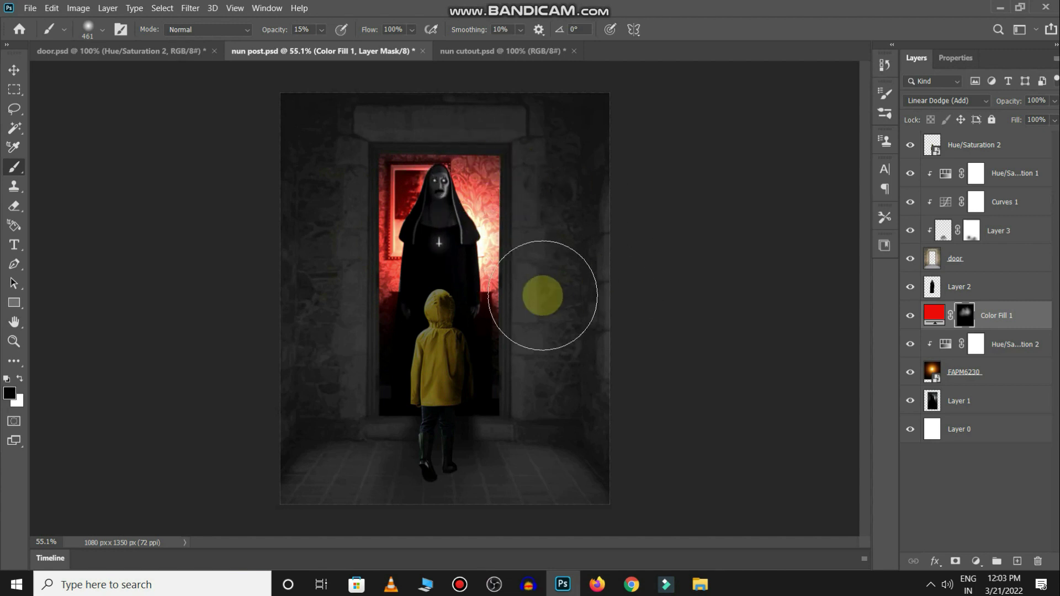
click(1012, 493)
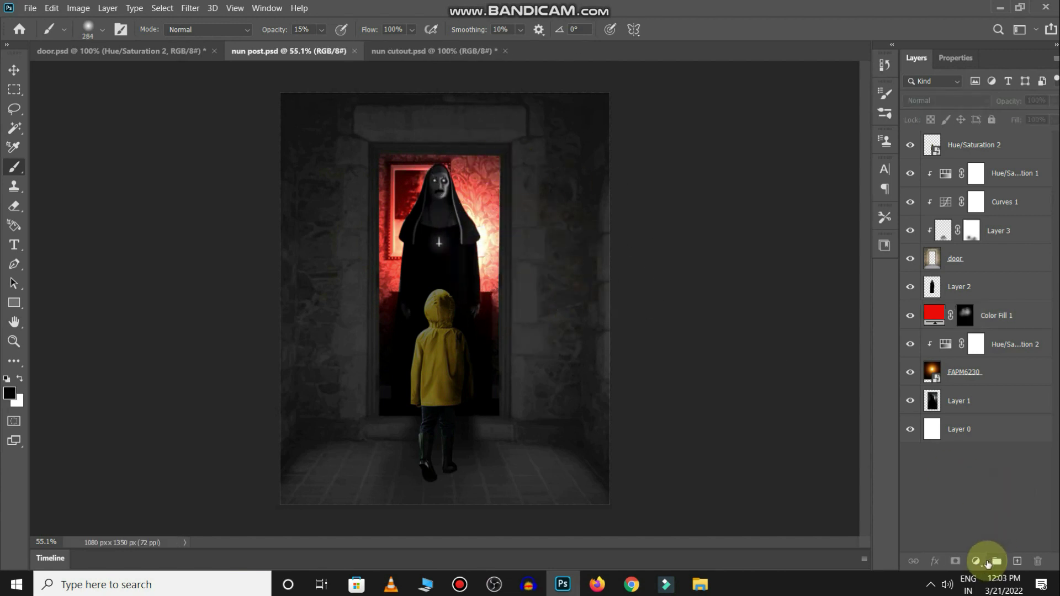
click(975, 562)
click(979, 318)
click(818, 187)
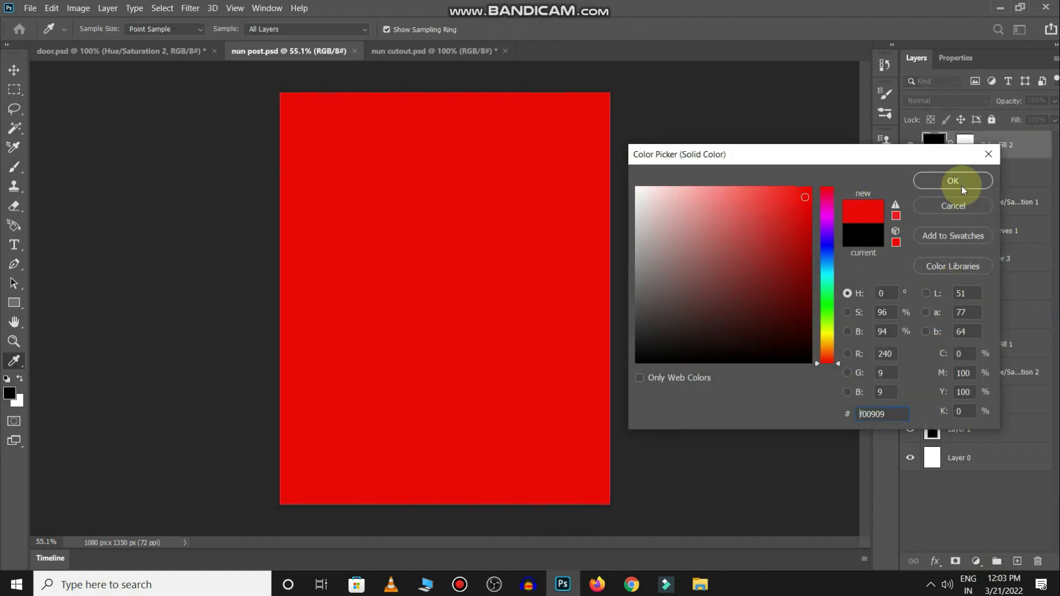
click(959, 182)
click(939, 101)
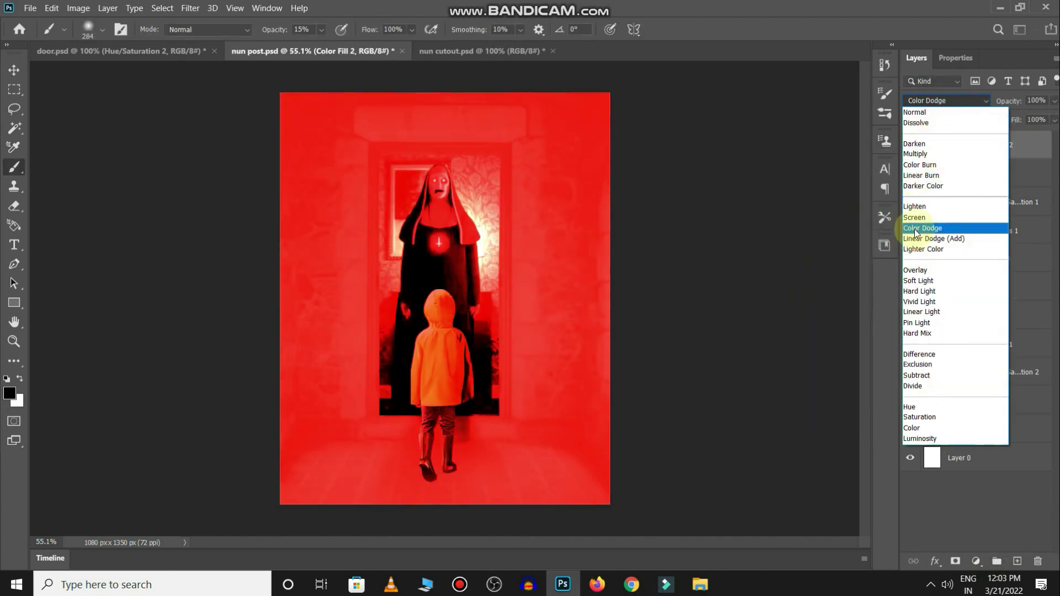
click(915, 231)
Step: Split the Color Fill 2 Blend If Underlying Layer black slider to 19/43
double_click(1008, 146)
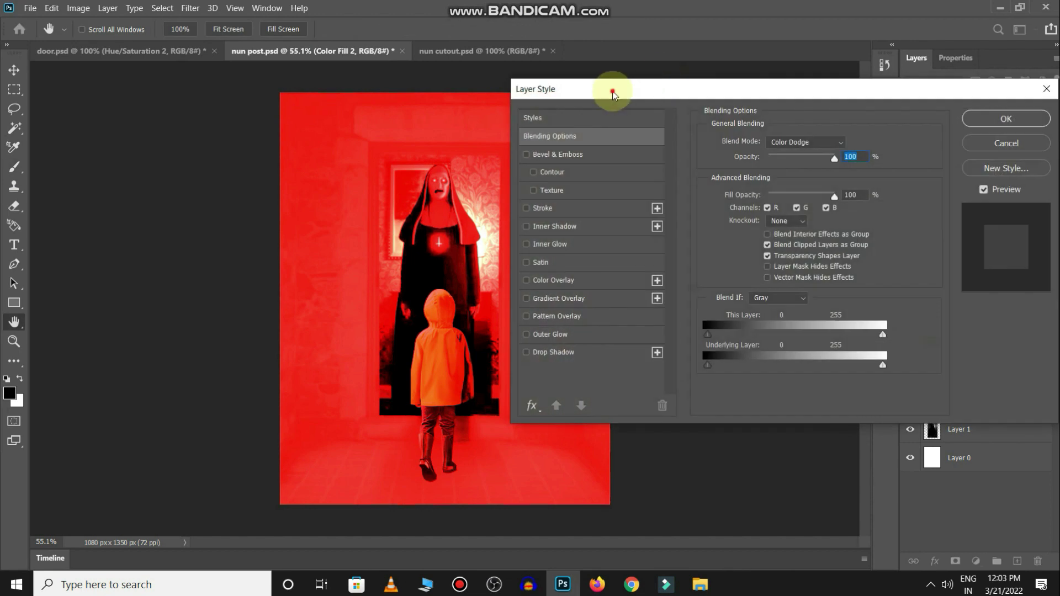
drag(611, 90, 824, 62)
mouse_move(926, 340)
mouse_down()
mouse_move(969, 332)
mouse_move(957, 336)
mouse_up()
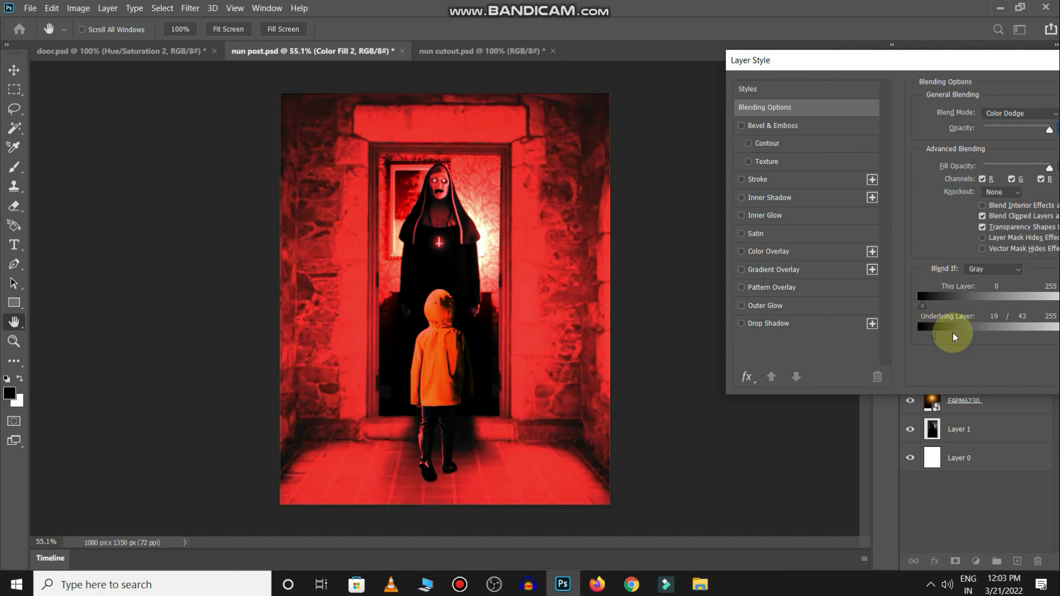
key(Return)
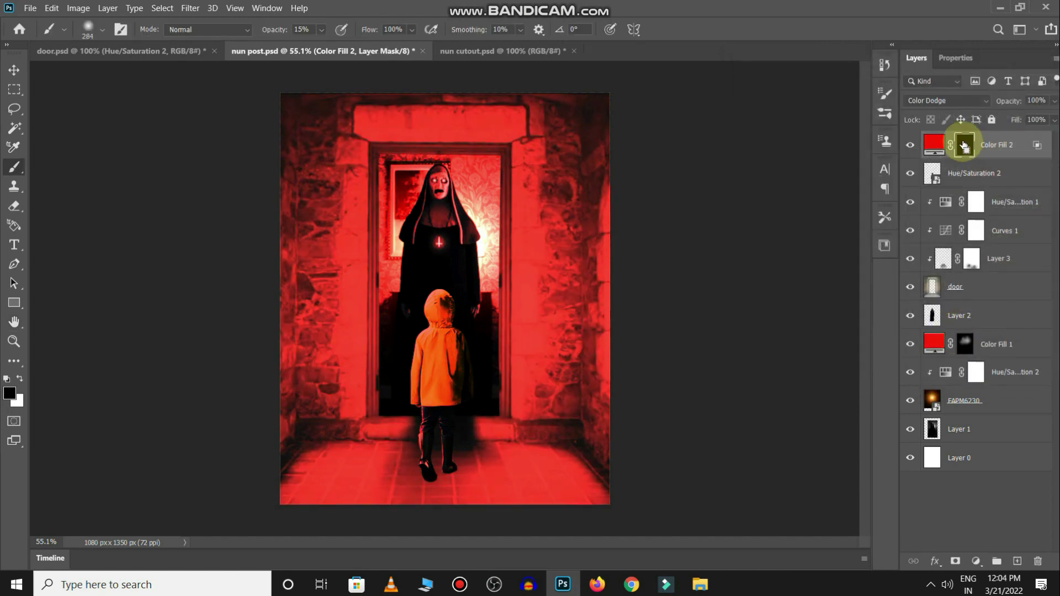
Step: Invert the Color Fill 2 mask and paint red glow along the right door frame
key(ctrl+i)
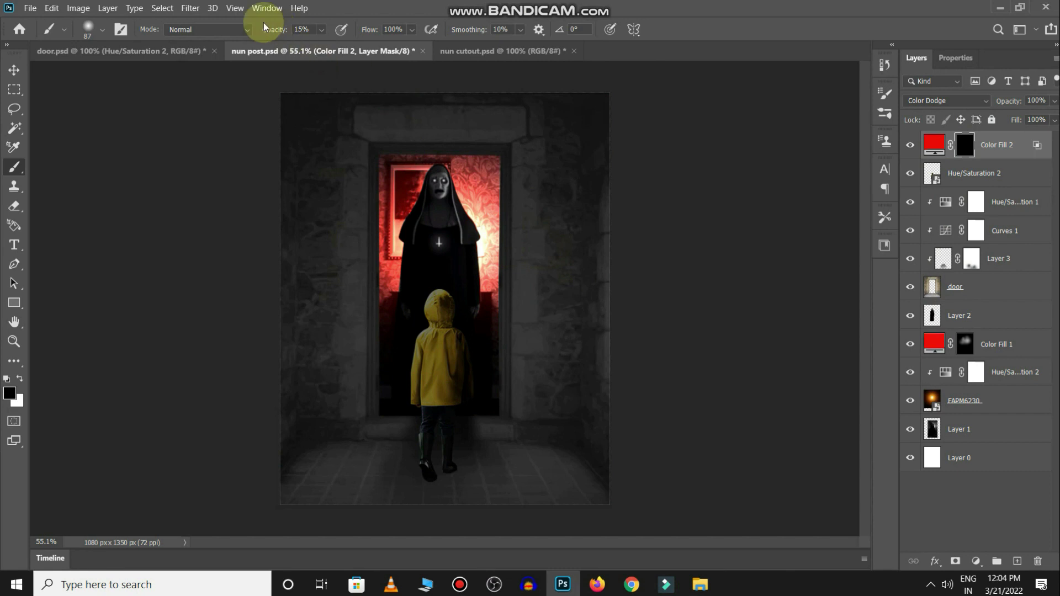
scroll(499, 196, up, 5)
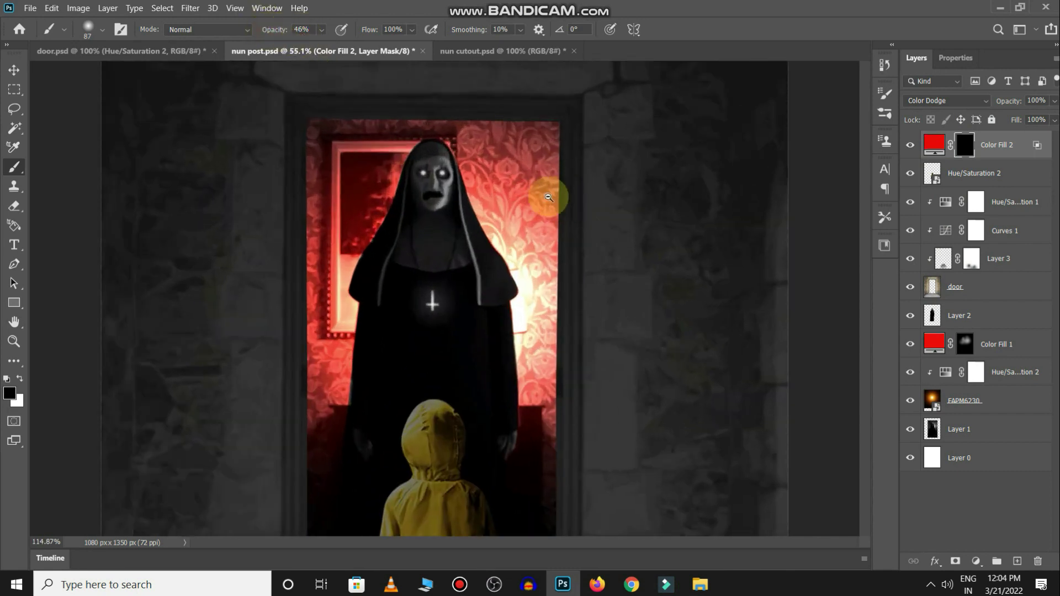
key(x)
drag(559, 144, 533, 355)
key(x)
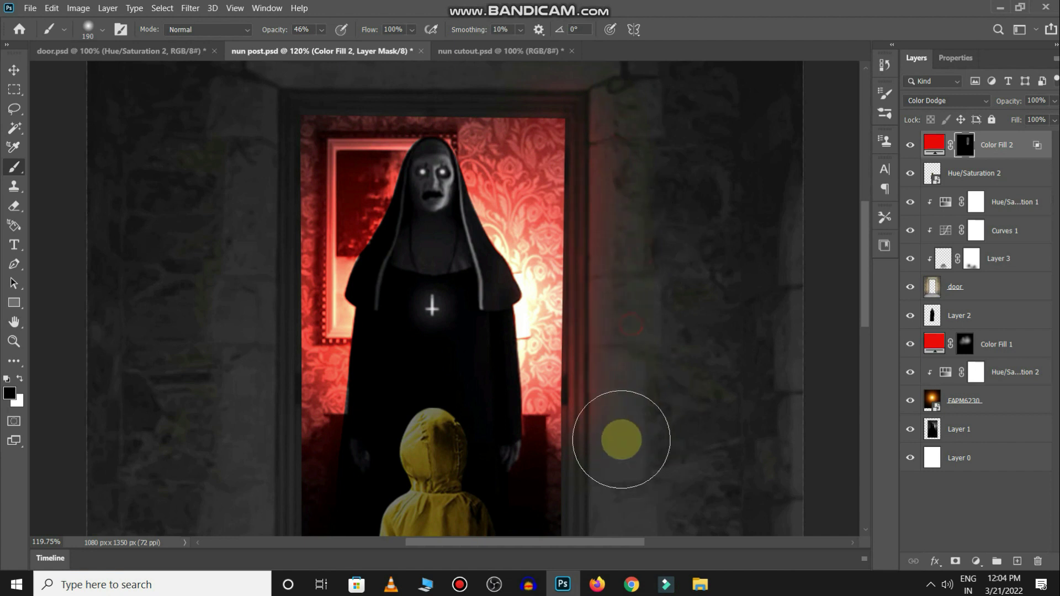
scroll(561, 287, down, 4)
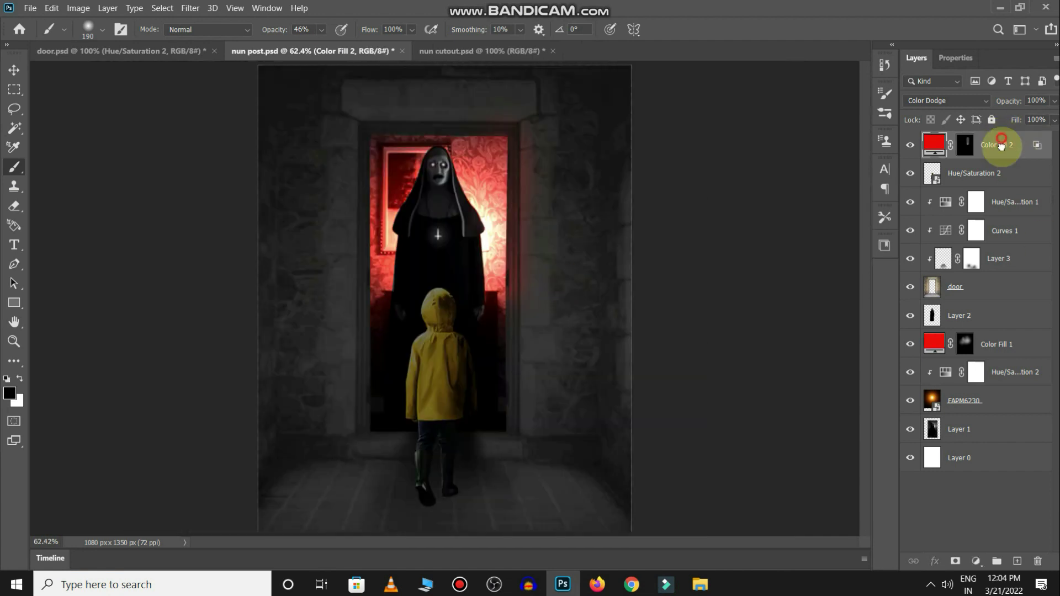
Step: Move Color Fill 2 to sit just below Hue/Saturation 2
drag(1001, 145, 1007, 277)
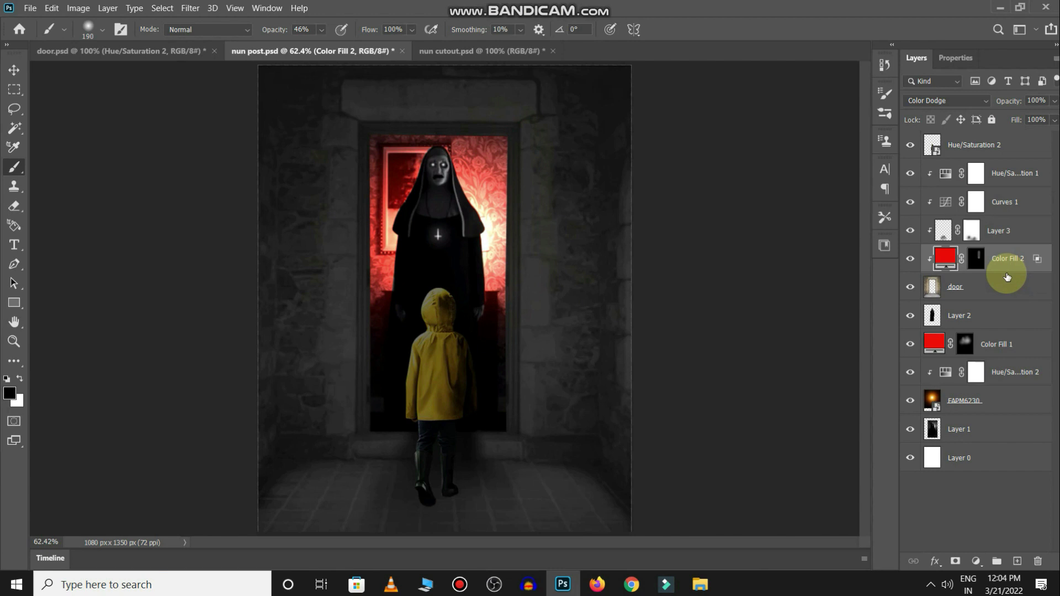
click(975, 258)
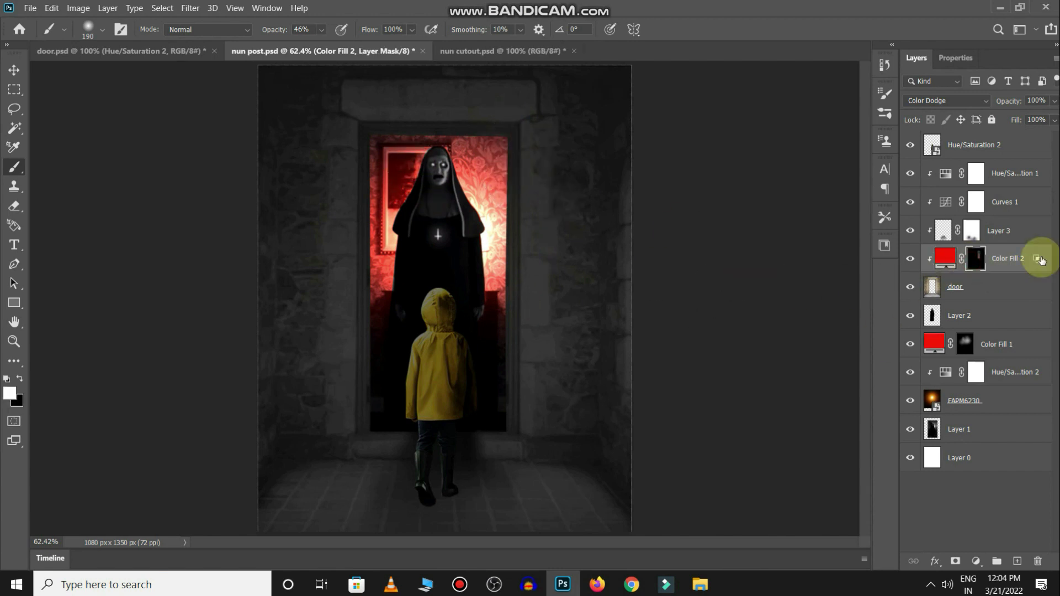
drag(1014, 253, 1007, 164)
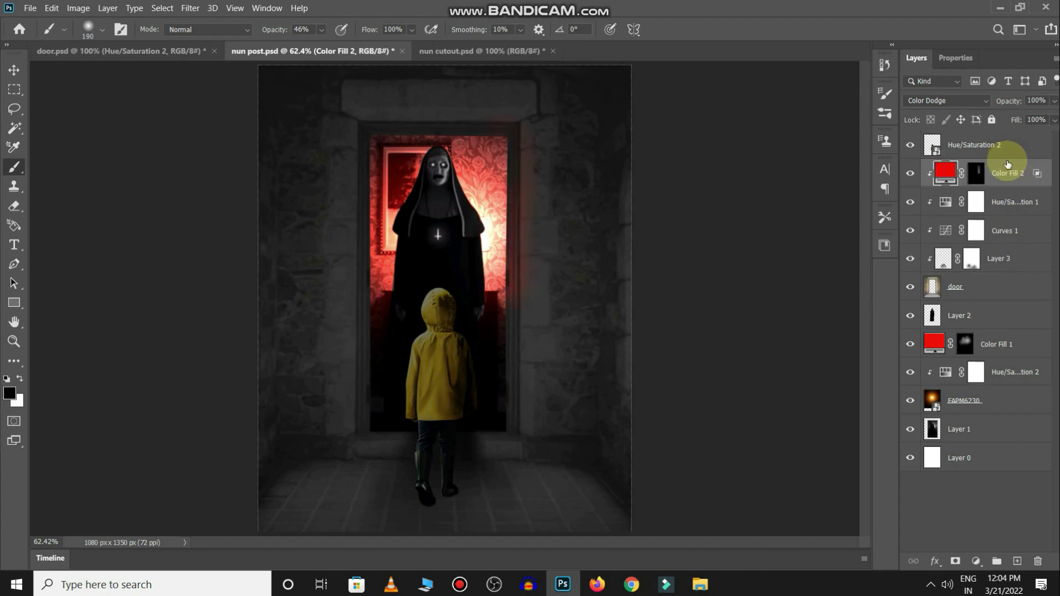
Step: Paint red glow up and down the right door frame on the Color Fill 2 mask
click(981, 177)
key(x)
drag(549, 215, 518, 142)
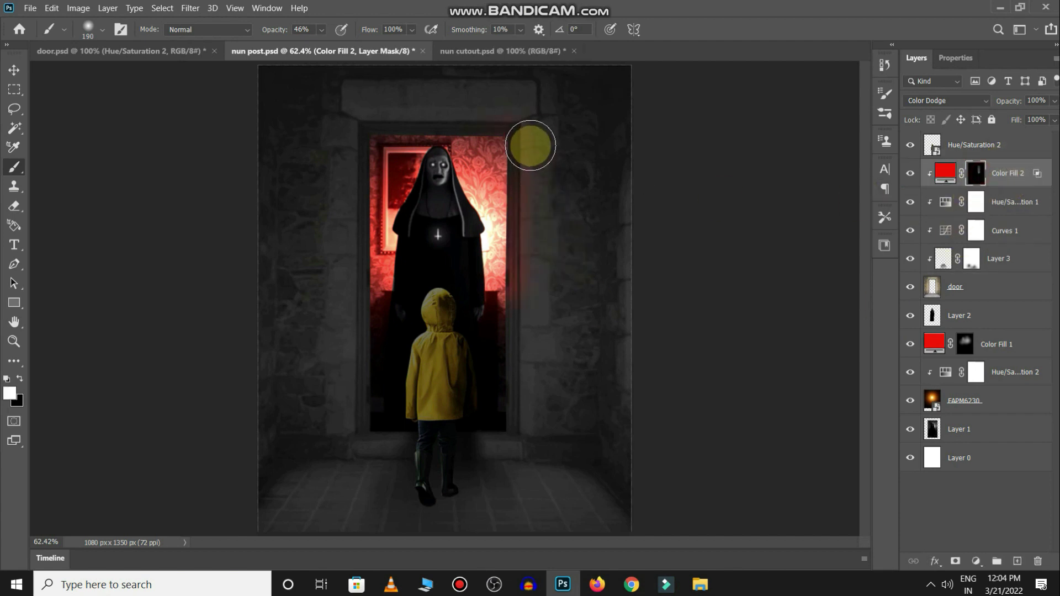
key(x)
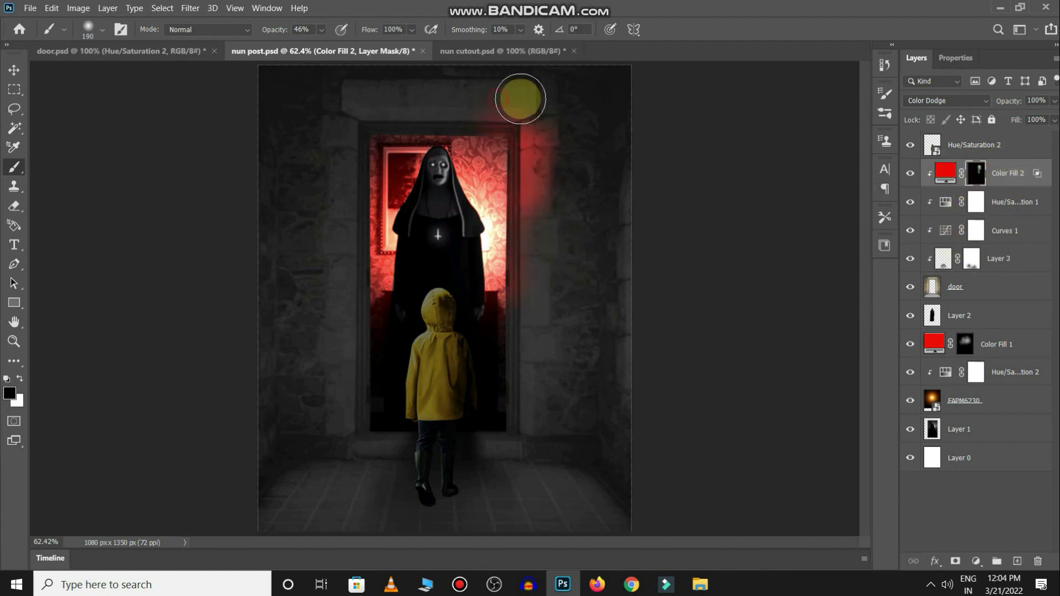
key(x)
mouse_move(530, 210)
mouse_down()
mouse_move(515, 436)
mouse_move(557, 380)
mouse_up()
Step: Paint and narrow the glow on the left door frame, then extend it across the floor
key(x)
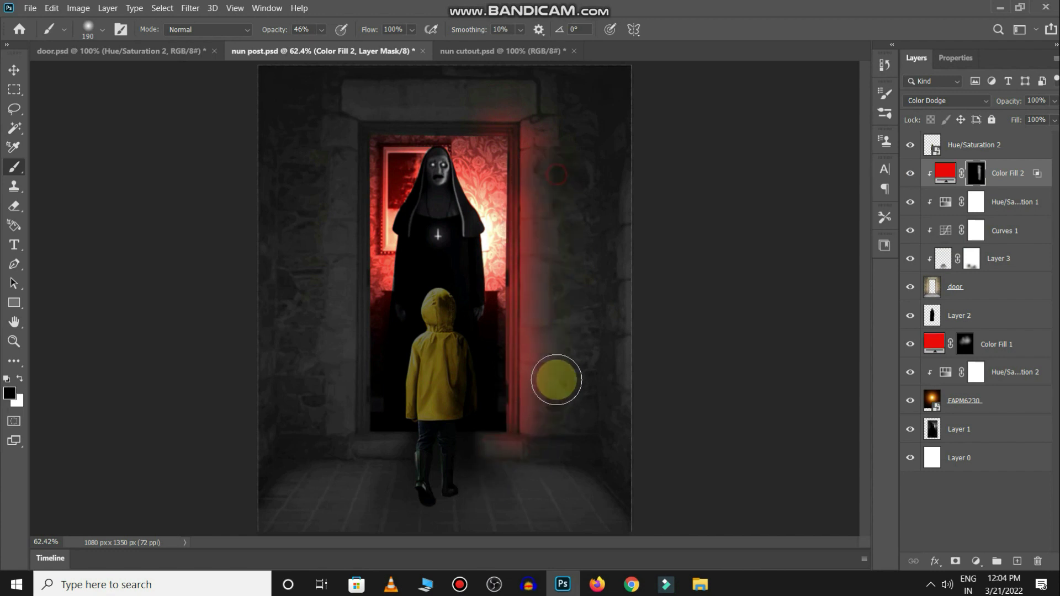
key(x)
drag(361, 118, 353, 442)
key(x)
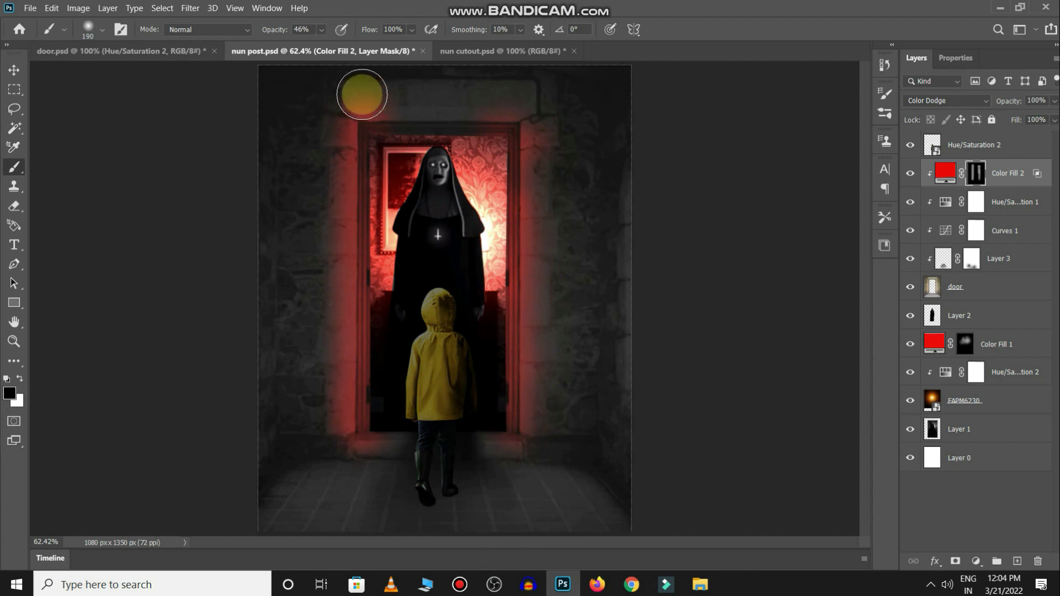
drag(344, 112, 342, 465)
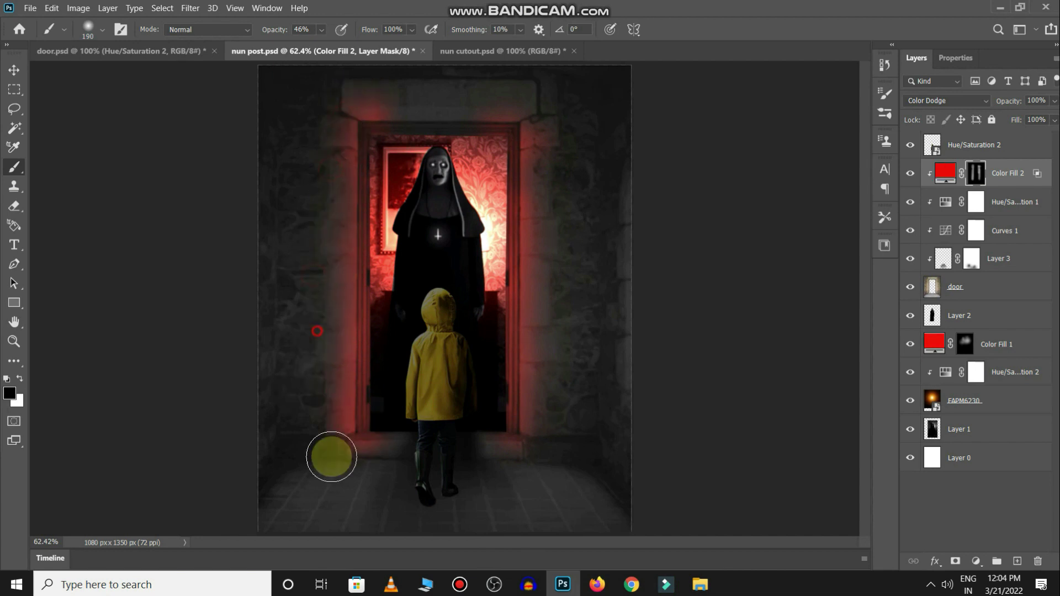
key(x)
drag(497, 450, 355, 486)
Step: Paint red glow along the top of the door frame
key(x)
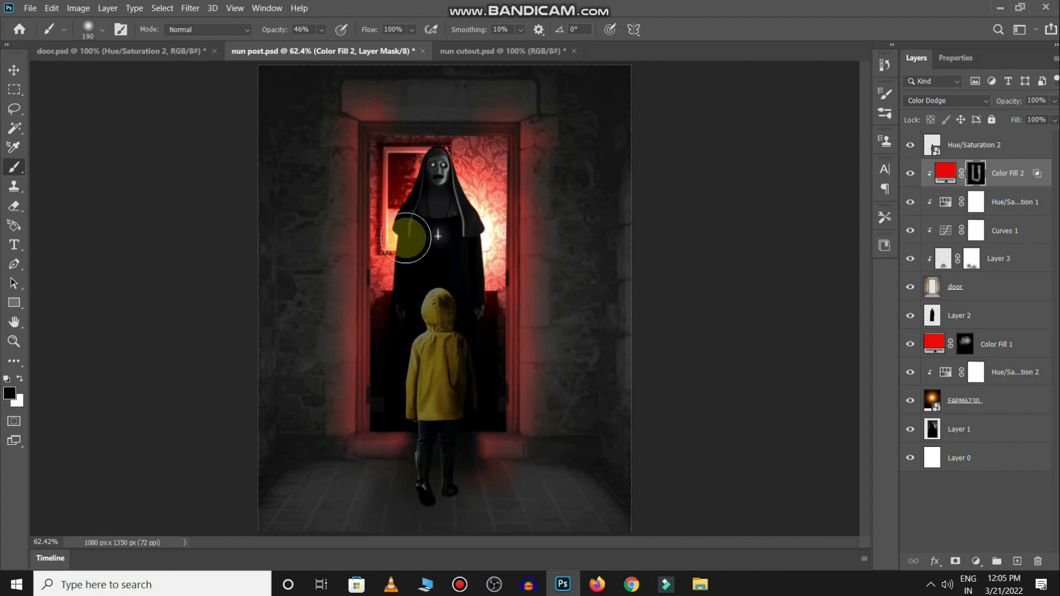
key(x)
mouse_move(381, 119)
mouse_down()
mouse_move(474, 118)
mouse_move(347, 100)
mouse_up()
key(x)
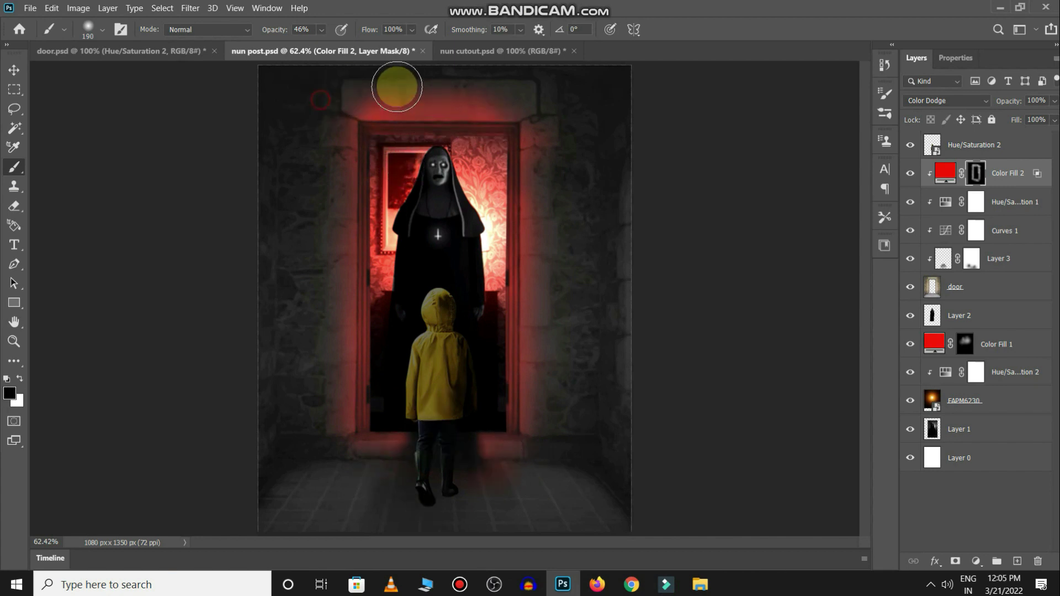
Step: Resize the brush from 400 to 280 px, then down to 35 px for fine frame touch-ups
drag(420, 84, 386, 116)
scroll(504, 267, down, 2)
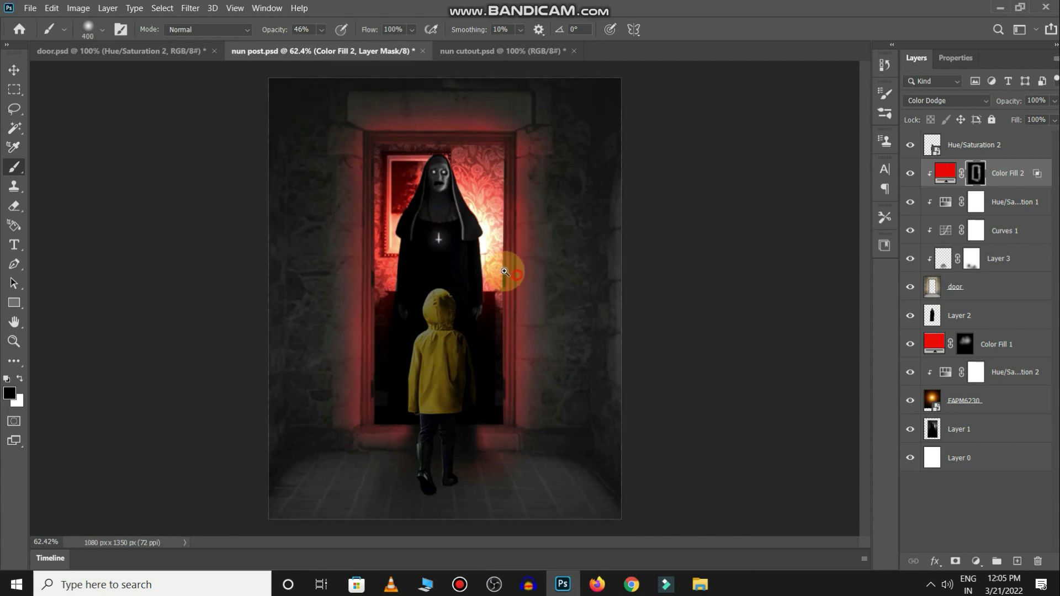
drag(507, 138, 508, 145)
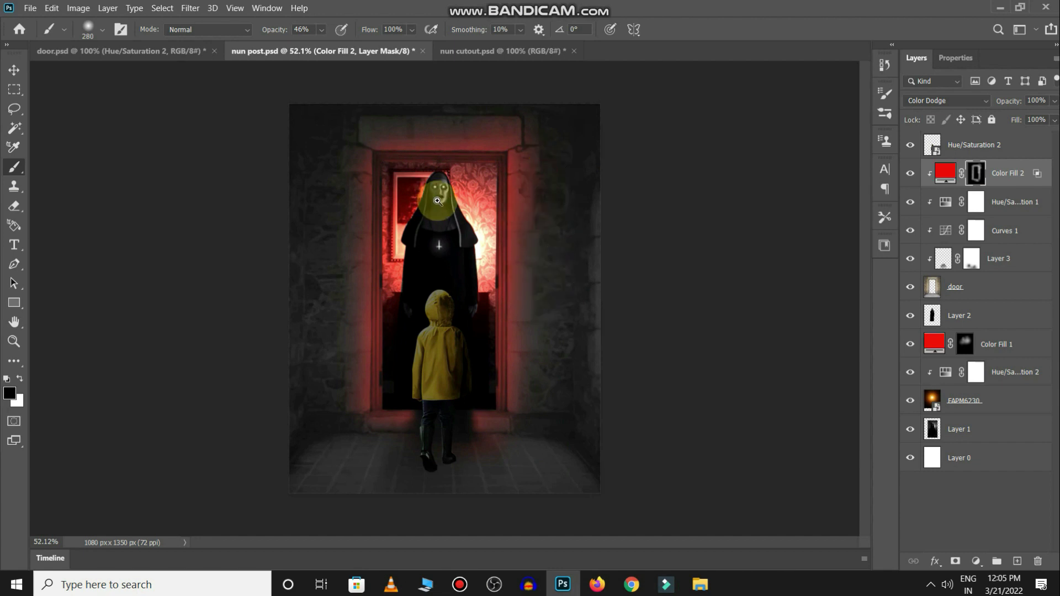
scroll(433, 185, up, 5)
drag(311, 241, 174, 224)
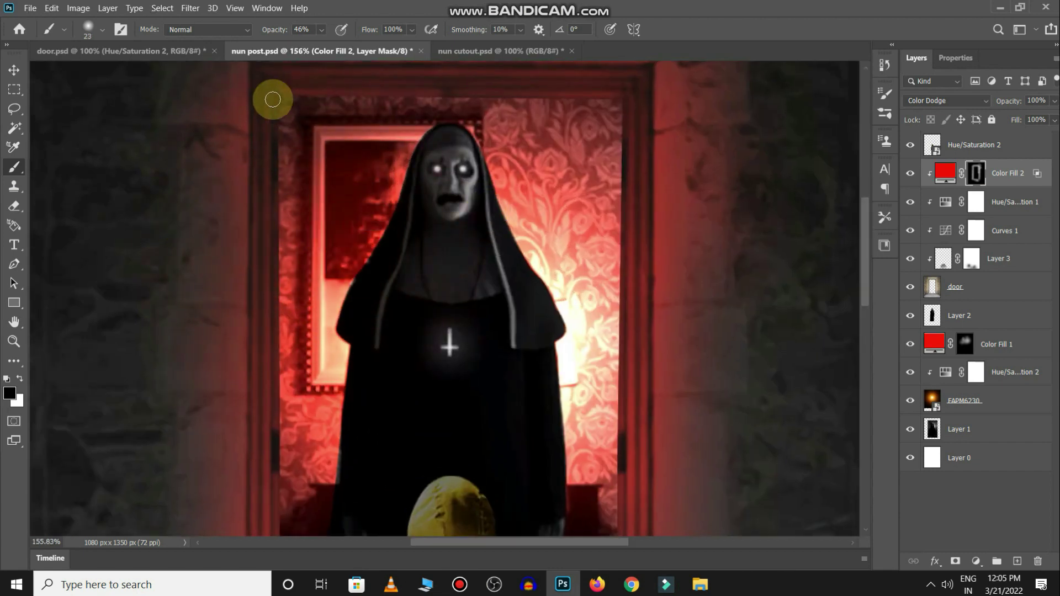
key(x)
drag(273, 108, 274, 110)
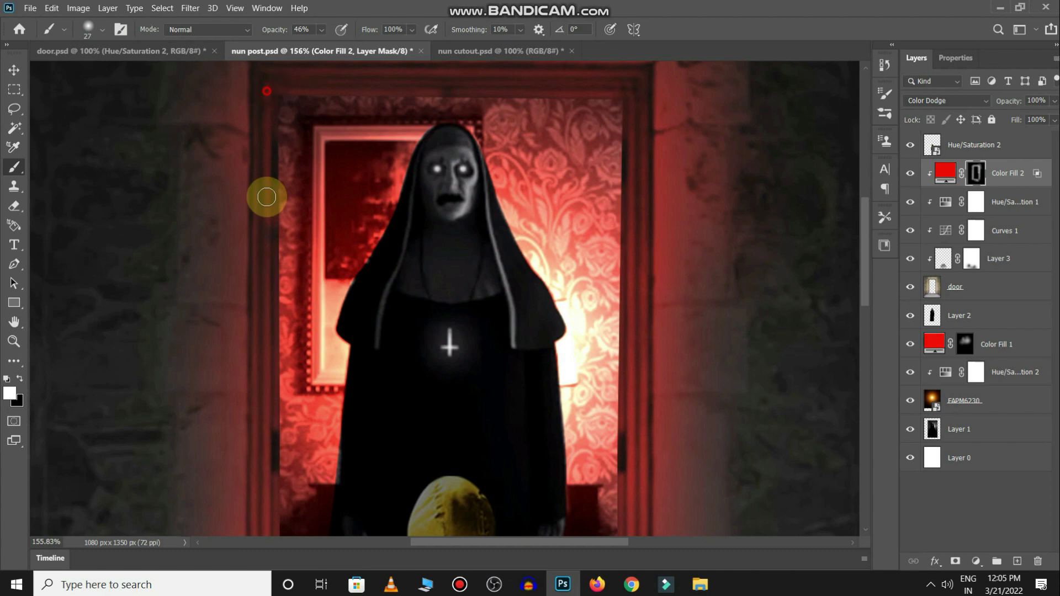
drag(273, 238, 293, 237)
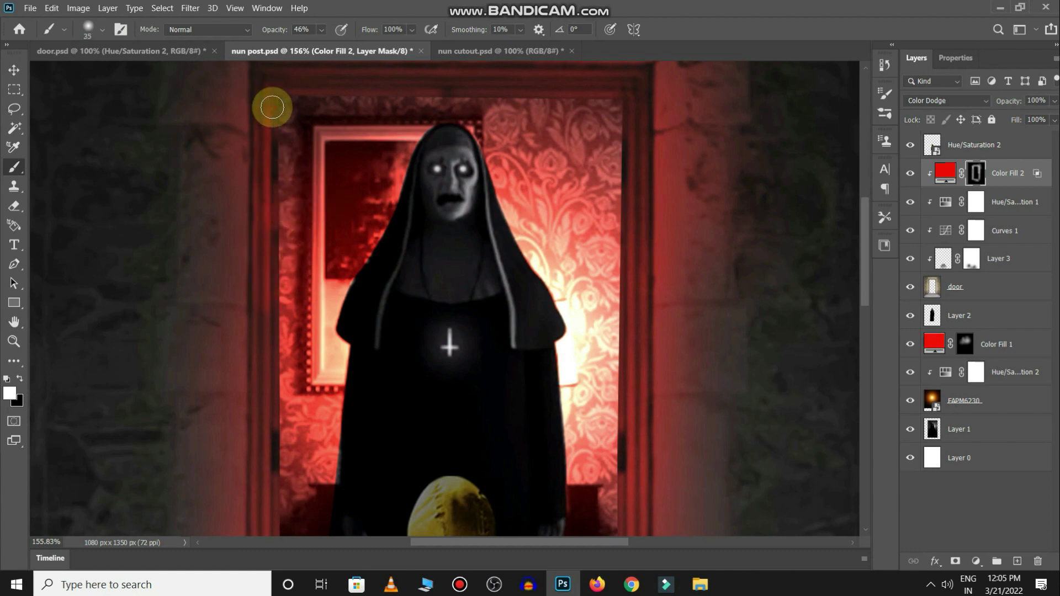
Step: Zoom out to the whole image and set a black brush of about 179 px
scroll(281, 332, down, 5)
scroll(276, 337, down, 1)
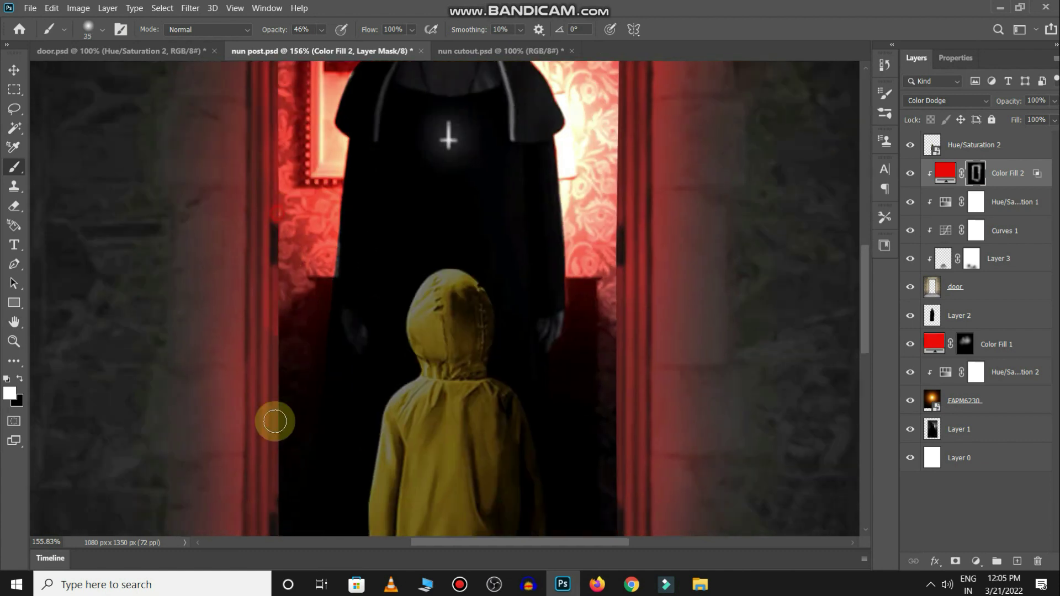
key(alt+space)
key(Escape)
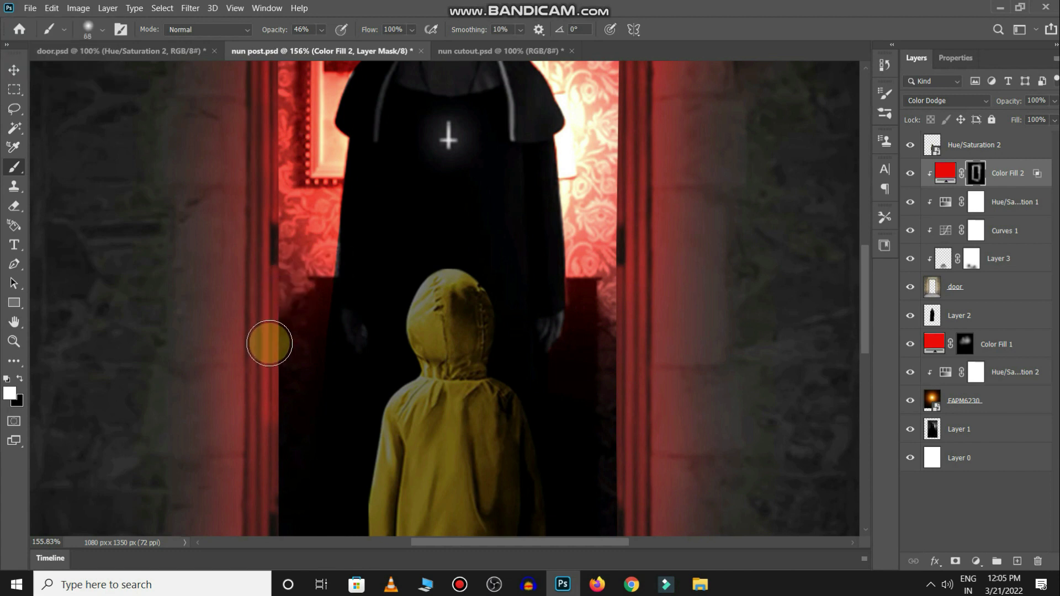
scroll(282, 343, down, 3)
key(x)
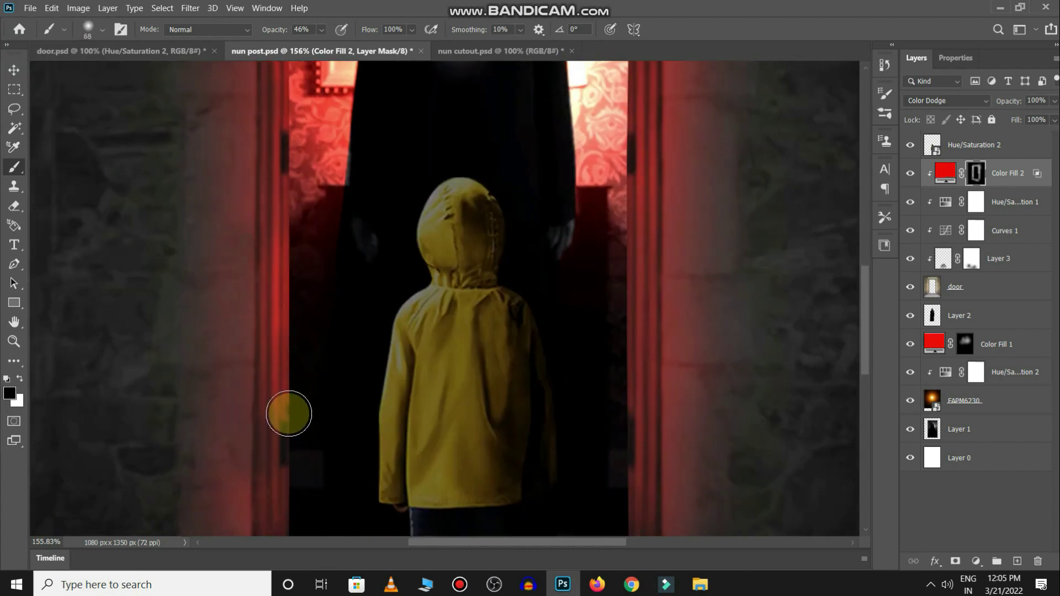
scroll(350, 442, down, 4)
key(x)
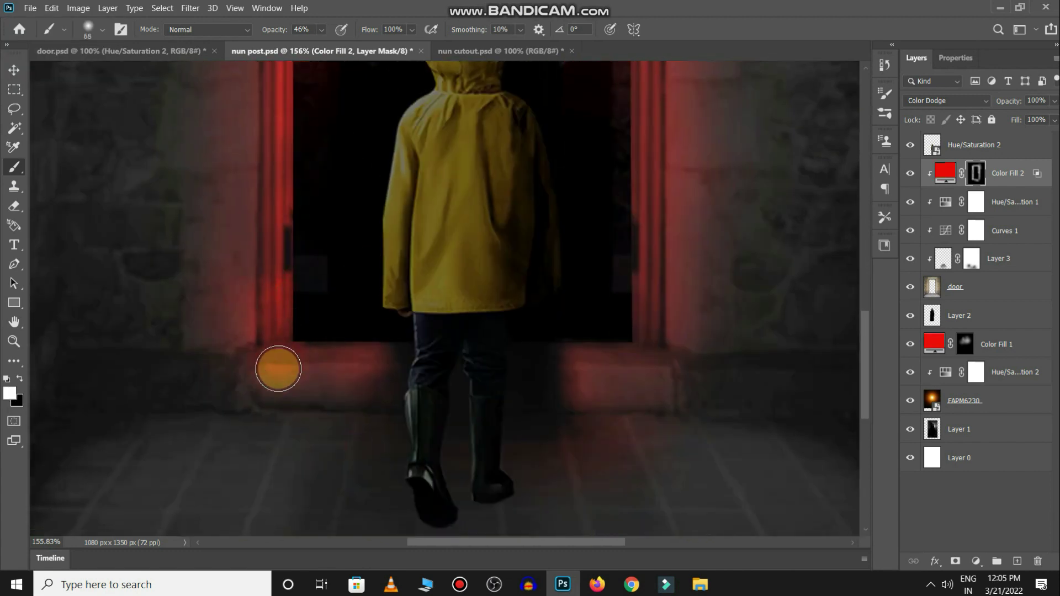
drag(596, 351, 539, 350)
alt+right_click(341, 396)
key(x)
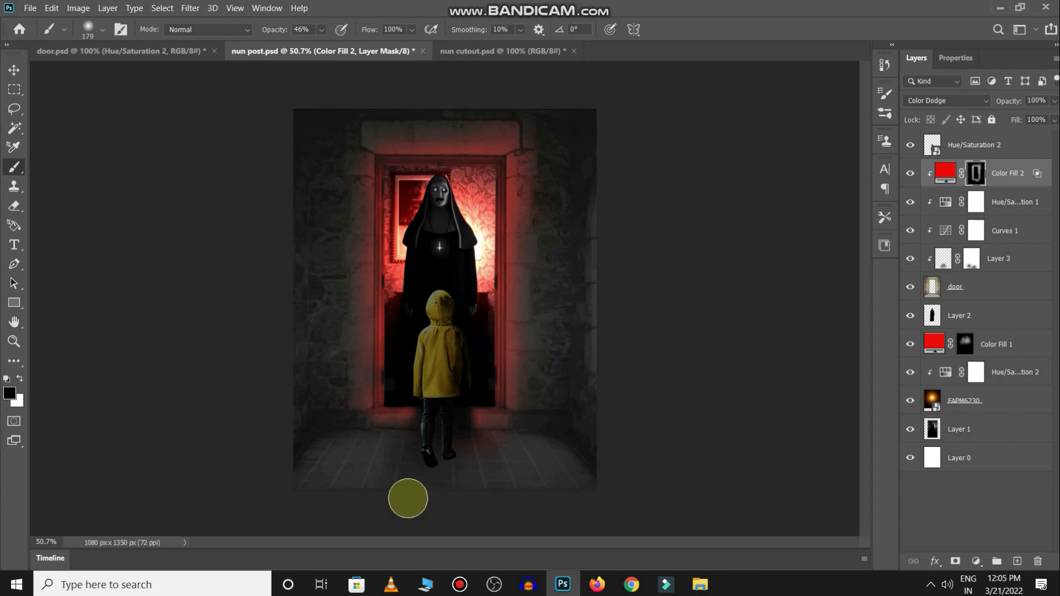
scroll(535, 348, down, 1)
Step: Add an Exposure adjustment layer raised to +2.34
key(v)
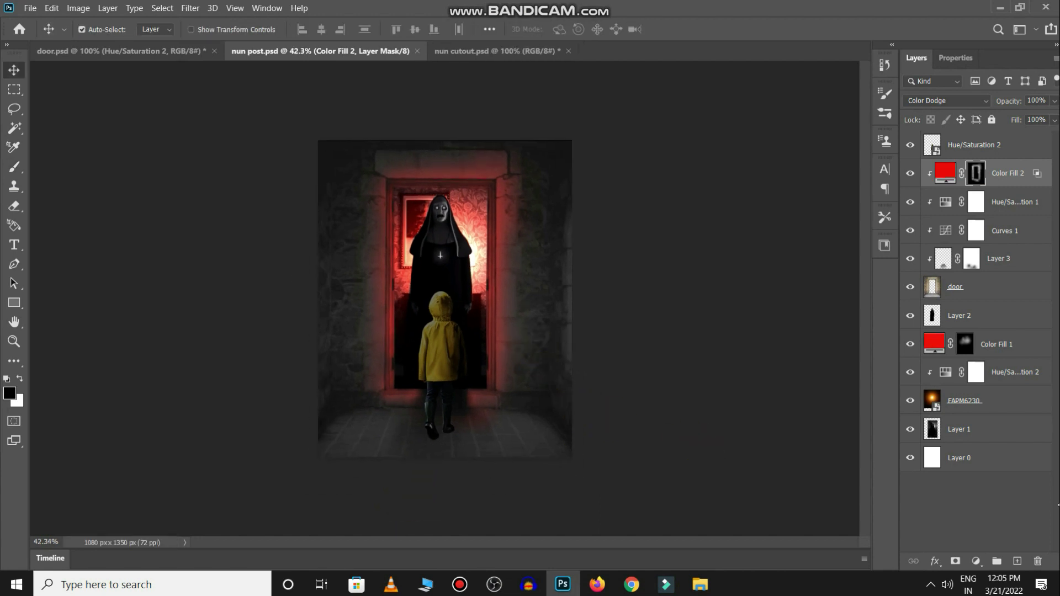
click(1035, 500)
click(977, 561)
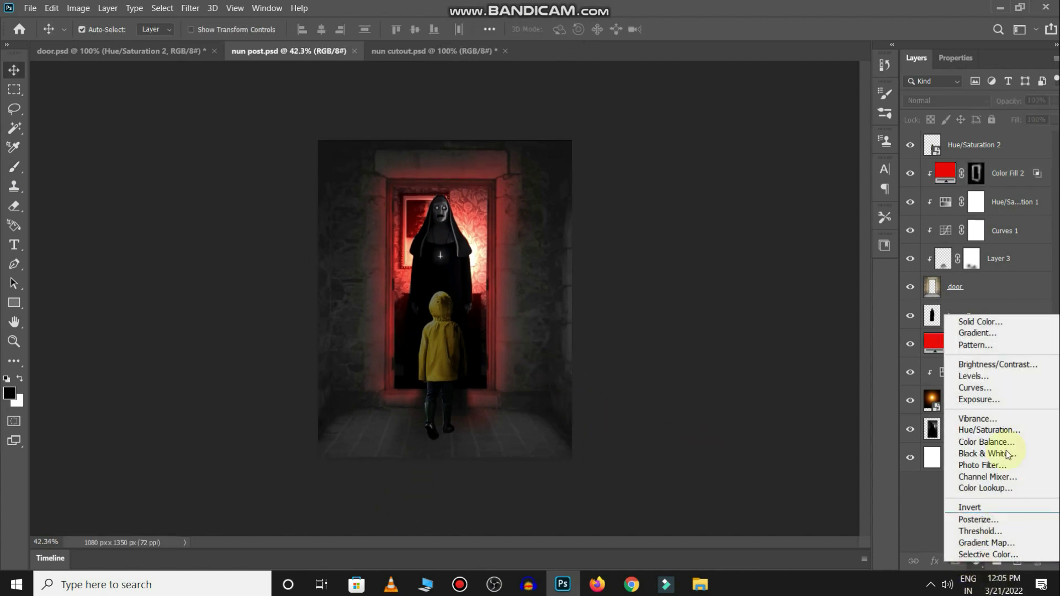
click(1001, 398)
drag(975, 138, 1022, 137)
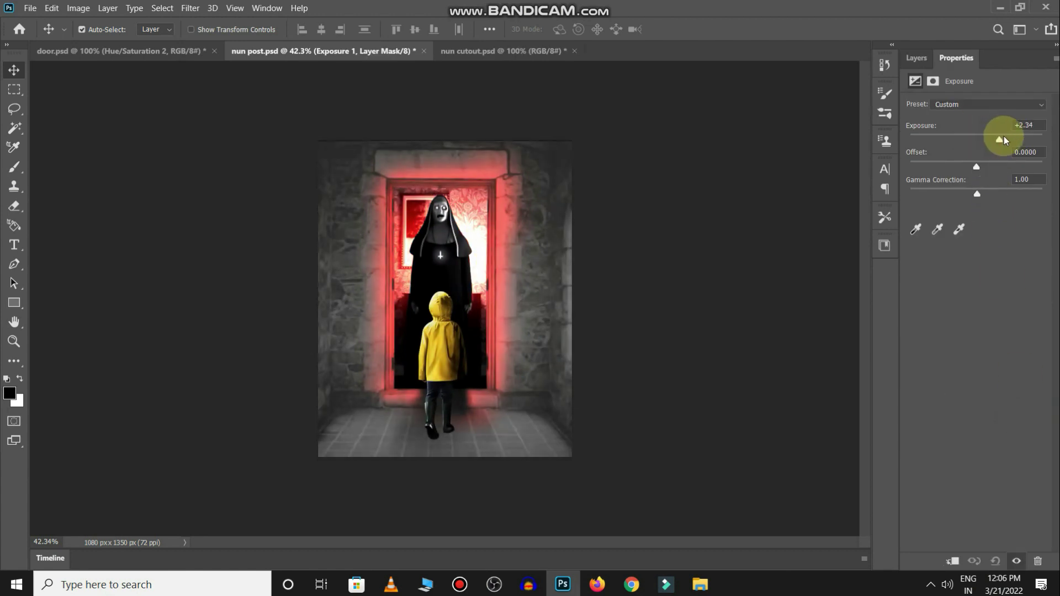
click(923, 58)
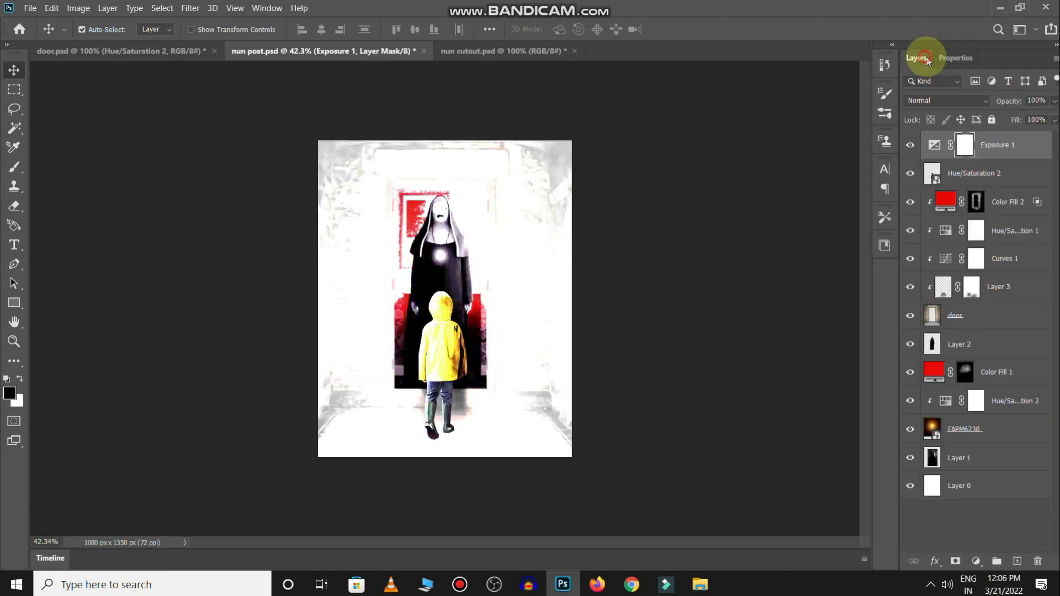
Step: Split the Exposure 1 Blend If Underlying slider to lighter tones and invert its mask
double_click(1045, 152)
drag(645, 80, 748, 66)
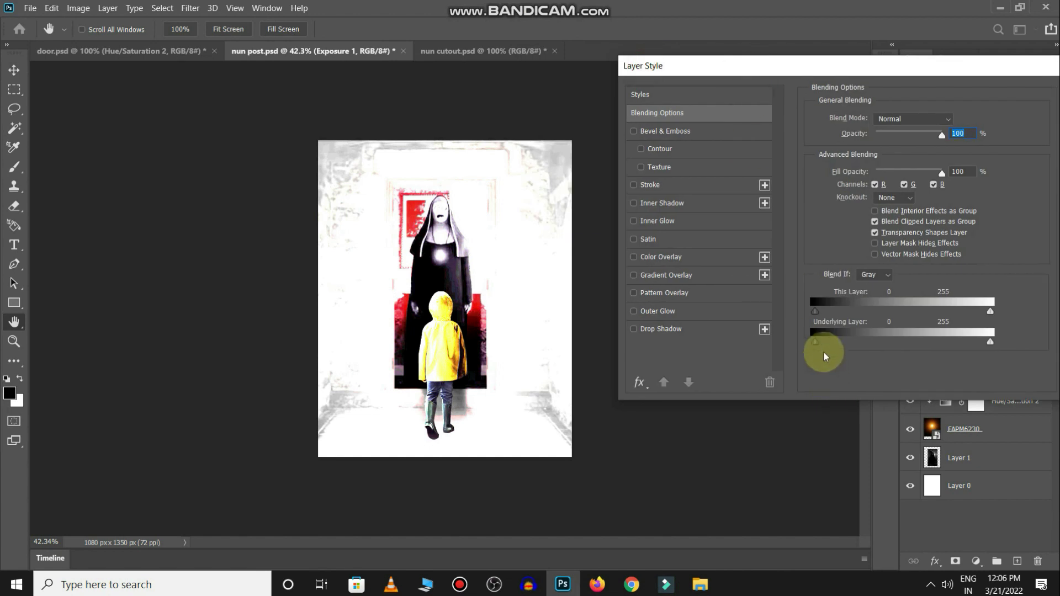
drag(815, 341, 949, 339)
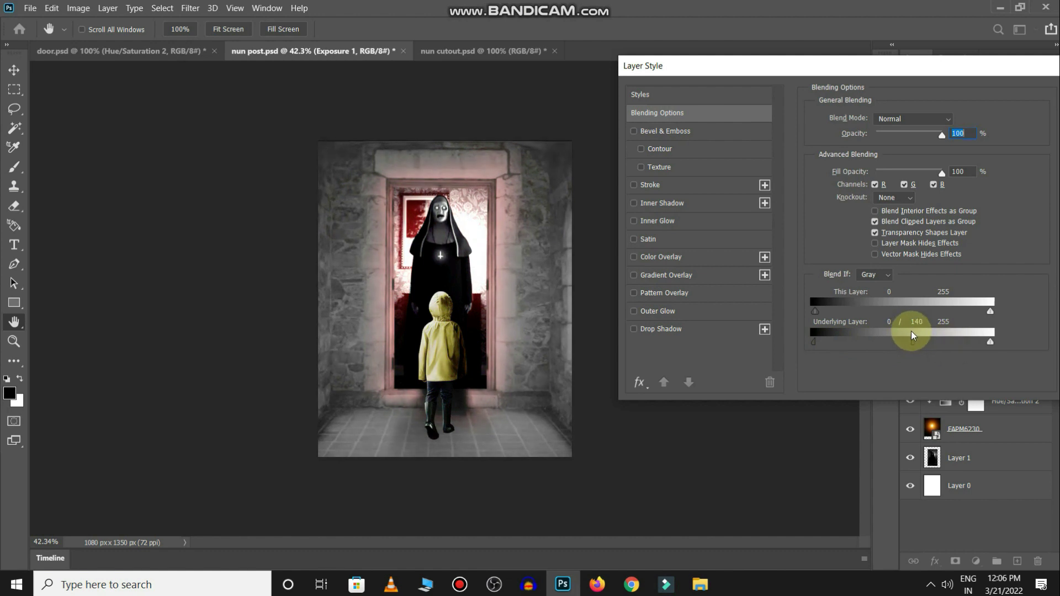
key(Return)
key(ctrl+z)
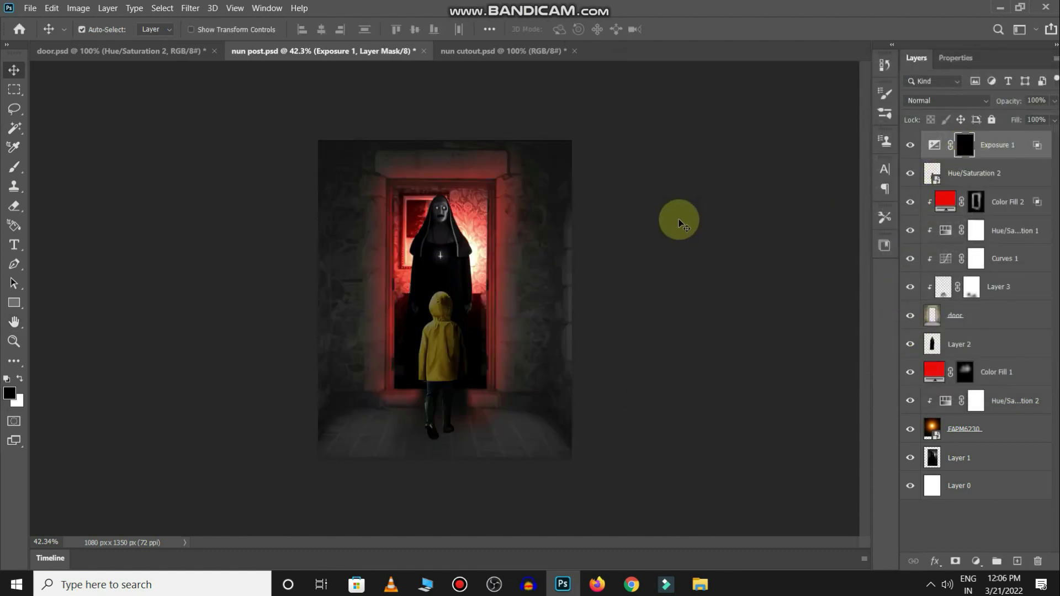
Step: Paint the Exposure 1 mask to brighten the wall strip right of the door frame
click(972, 143)
drag(485, 273, 509, 279)
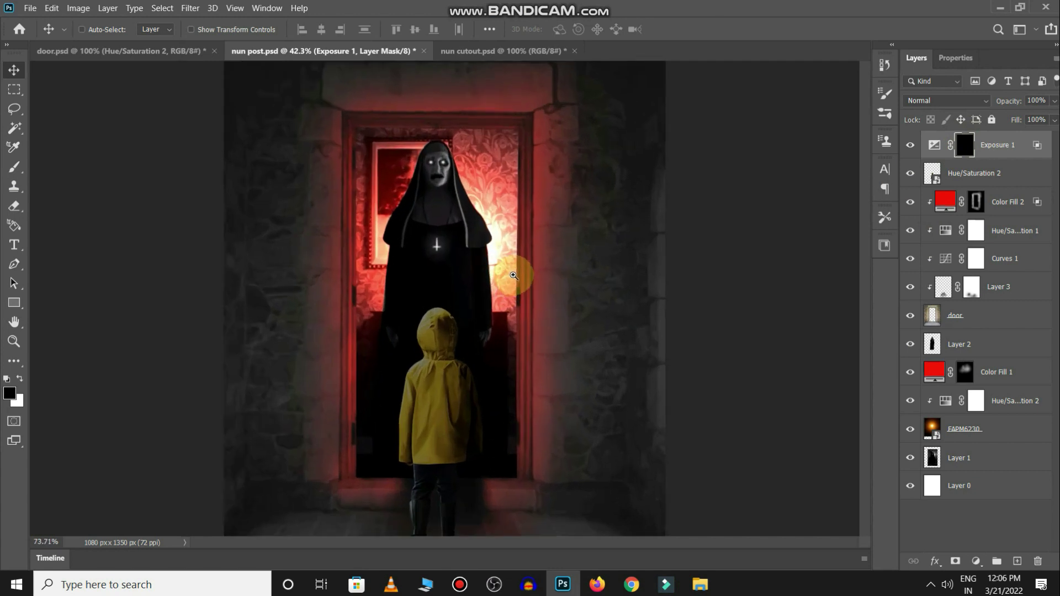
key(b)
mouse_move(568, 142)
mouse_down()
mouse_move(555, 153)
mouse_move(552, 226)
mouse_up()
key(x)
drag(569, 154, 575, 171)
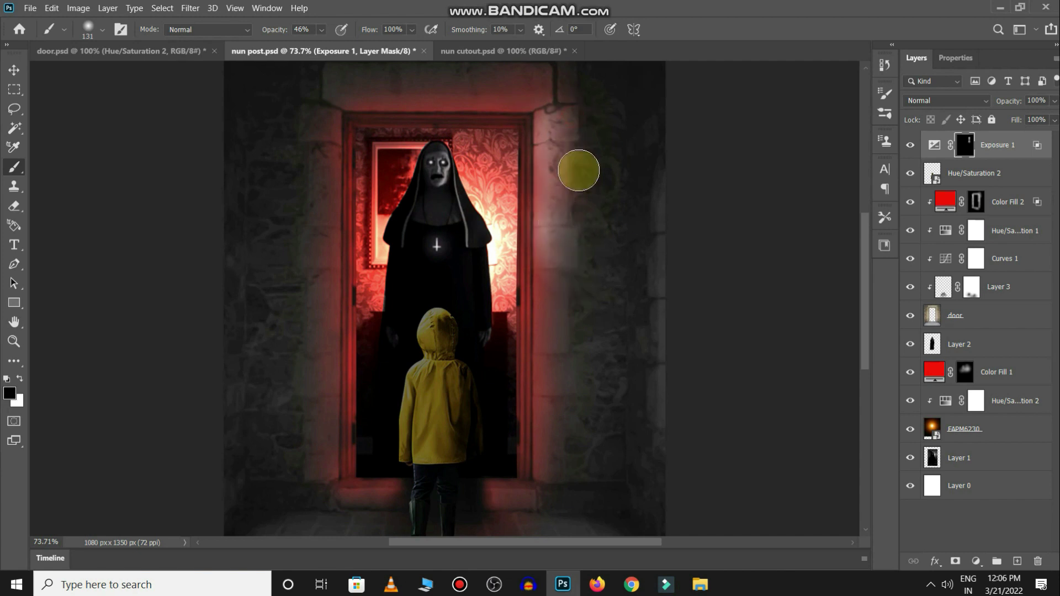
key(x)
drag(567, 238, 552, 403)
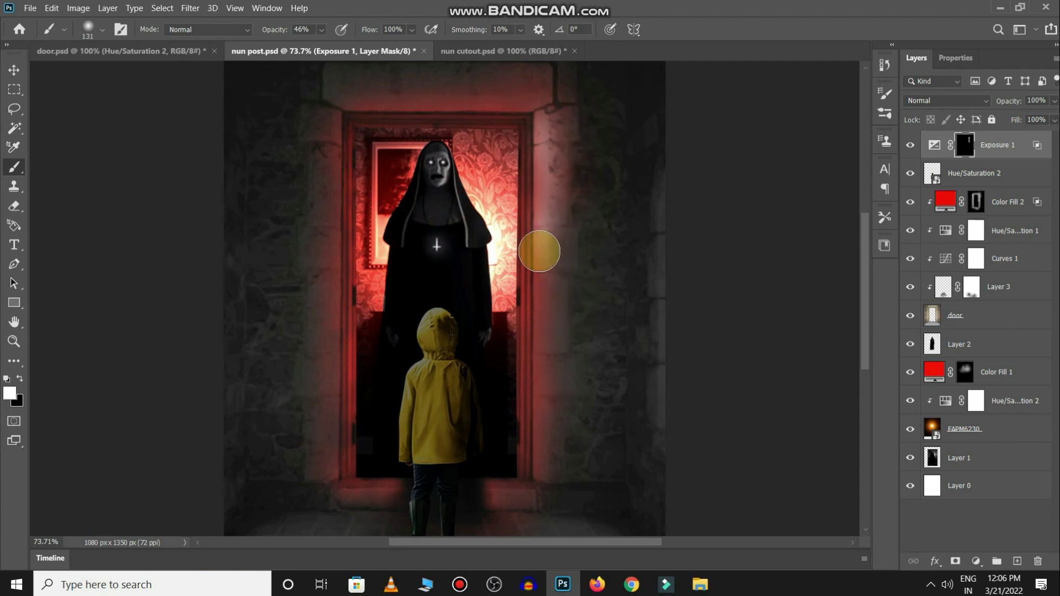
key(x)
drag(534, 215, 562, 464)
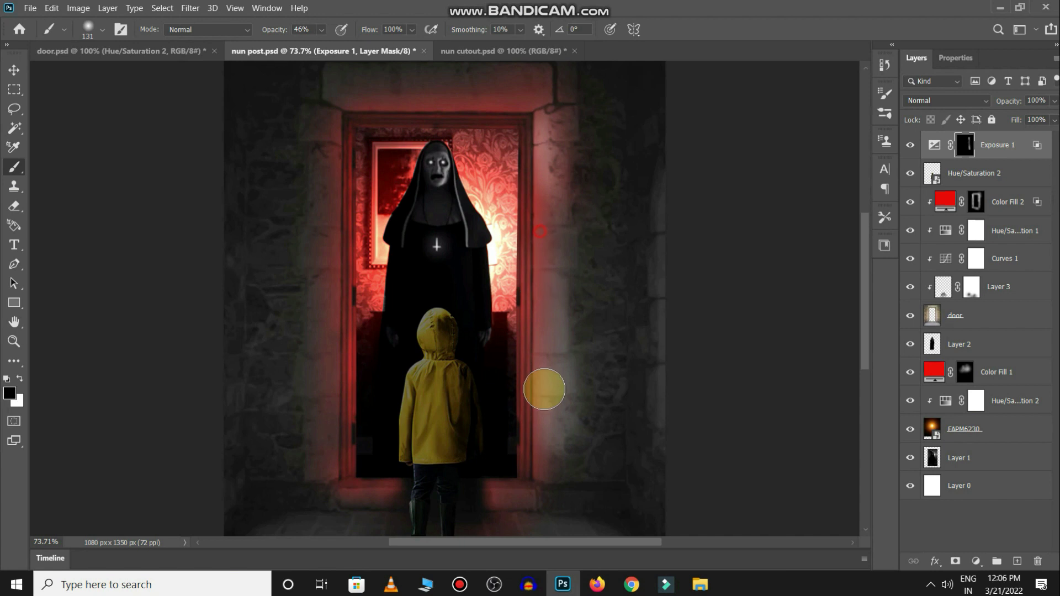
scroll(560, 415, down, 2)
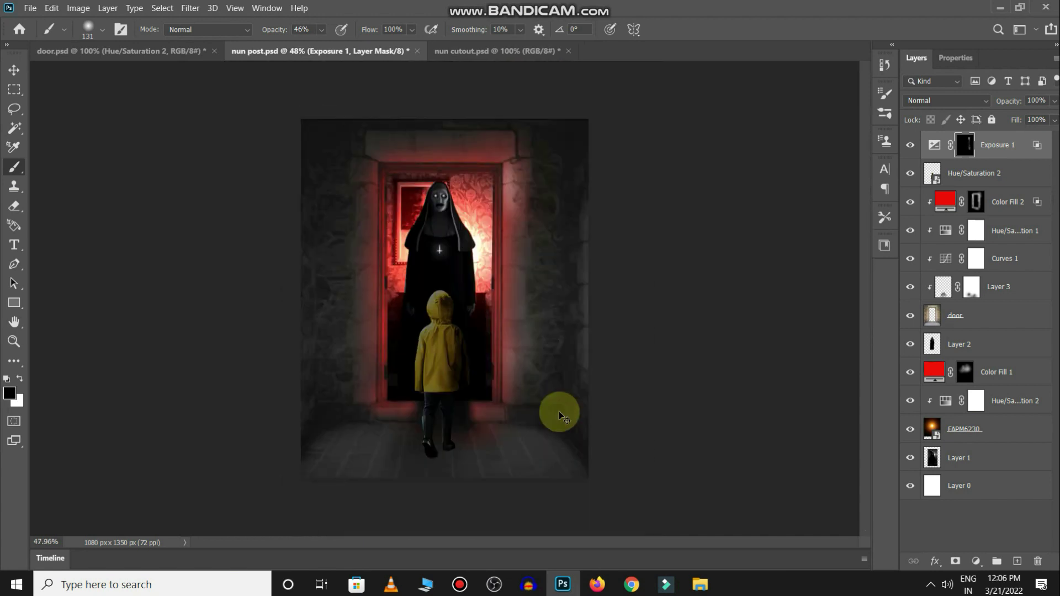
drag(513, 171, 514, 224)
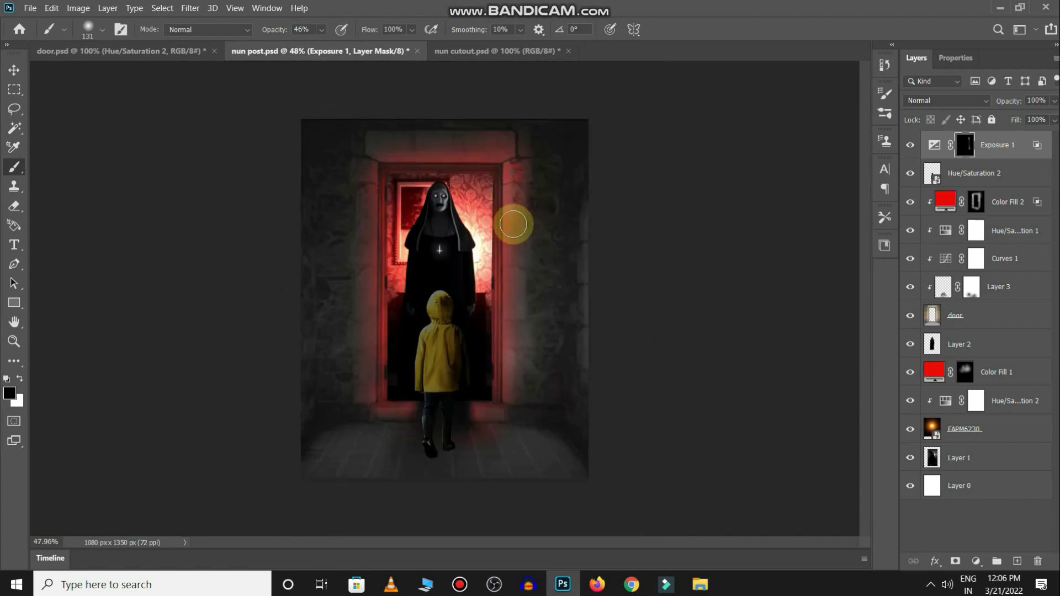
Step: Delete the Exposure 1 layer and clear the layer selection
key(Delete)
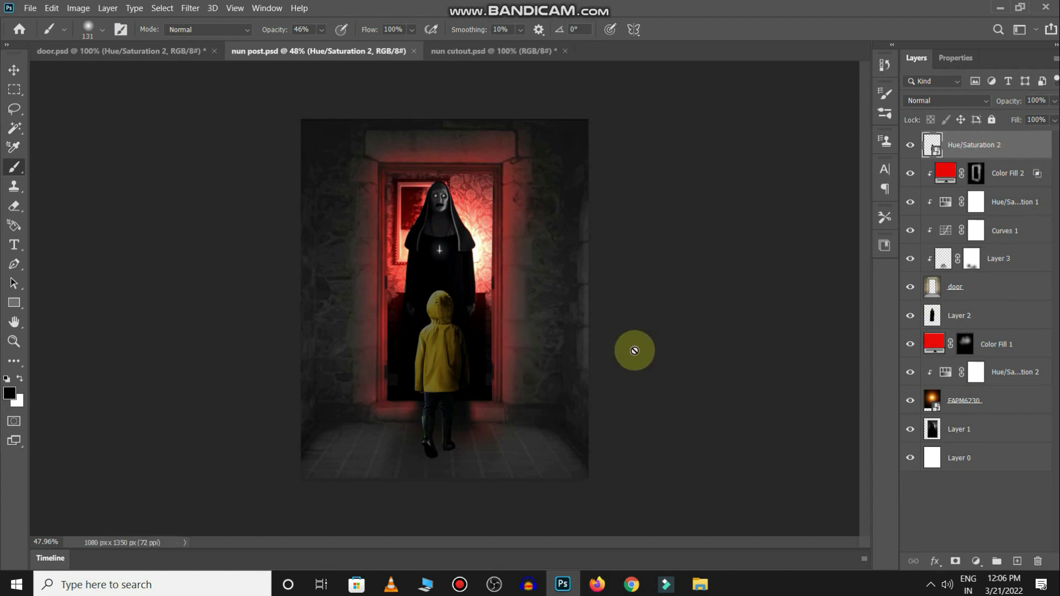
key(v)
click(640, 369)
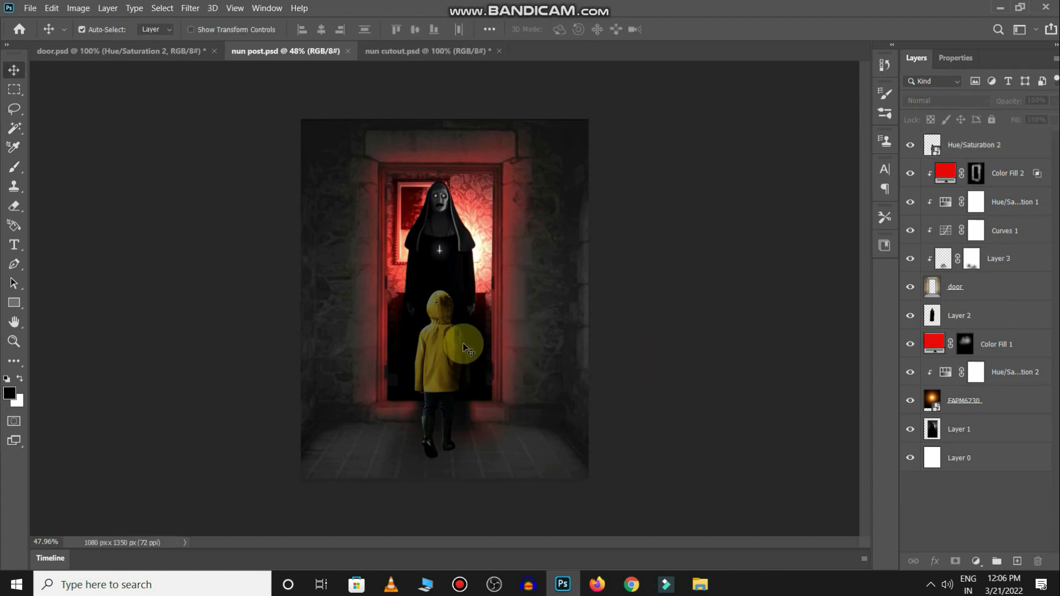
Step: Add a red (#ee1010) Solid Color fill above Hue/Saturation 2 in Color Dodge
click(452, 354)
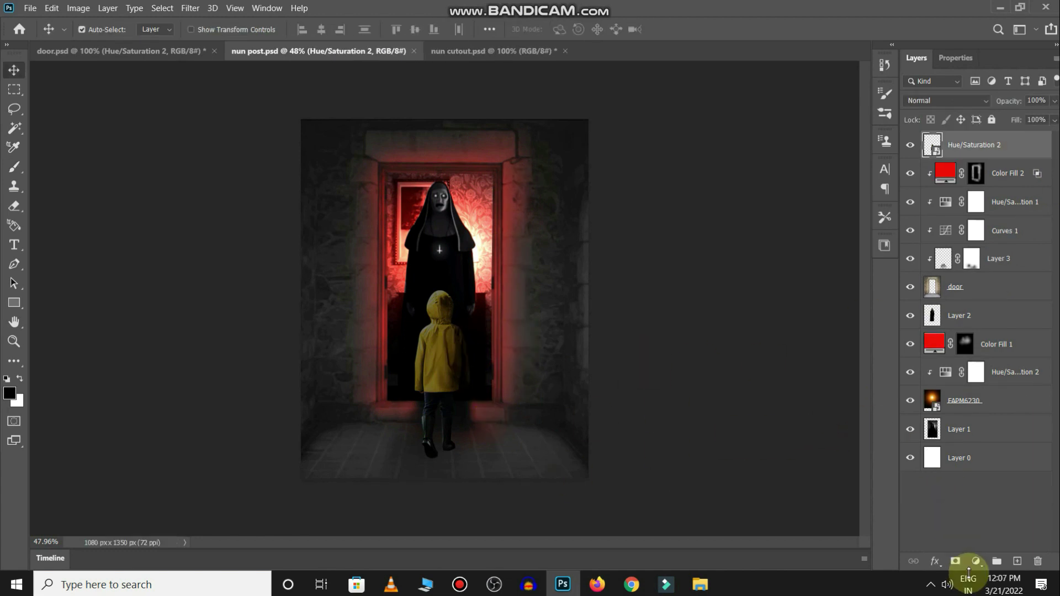
click(975, 562)
click(981, 323)
click(809, 185)
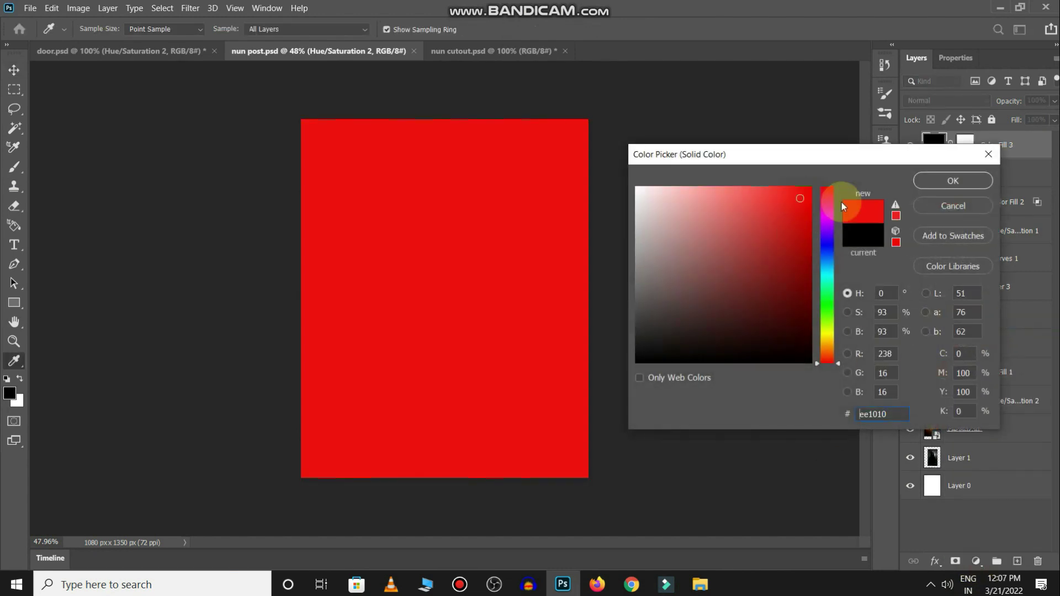
click(950, 178)
click(944, 100)
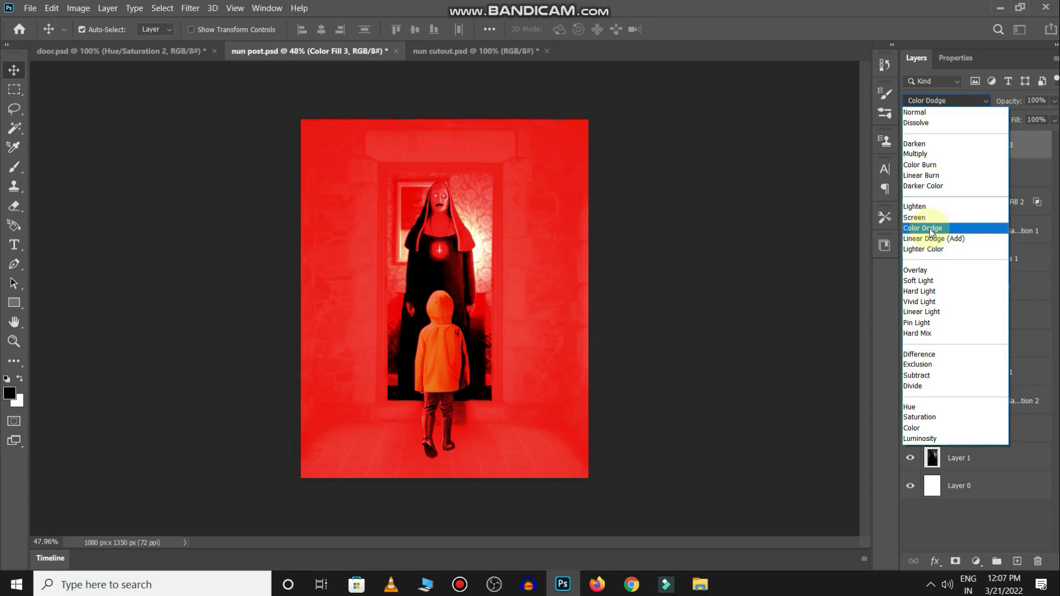
click(931, 229)
Step: Split the Color Fill 3 Underlying Layer black slider so red hits only brighter areas
double_click(1037, 155)
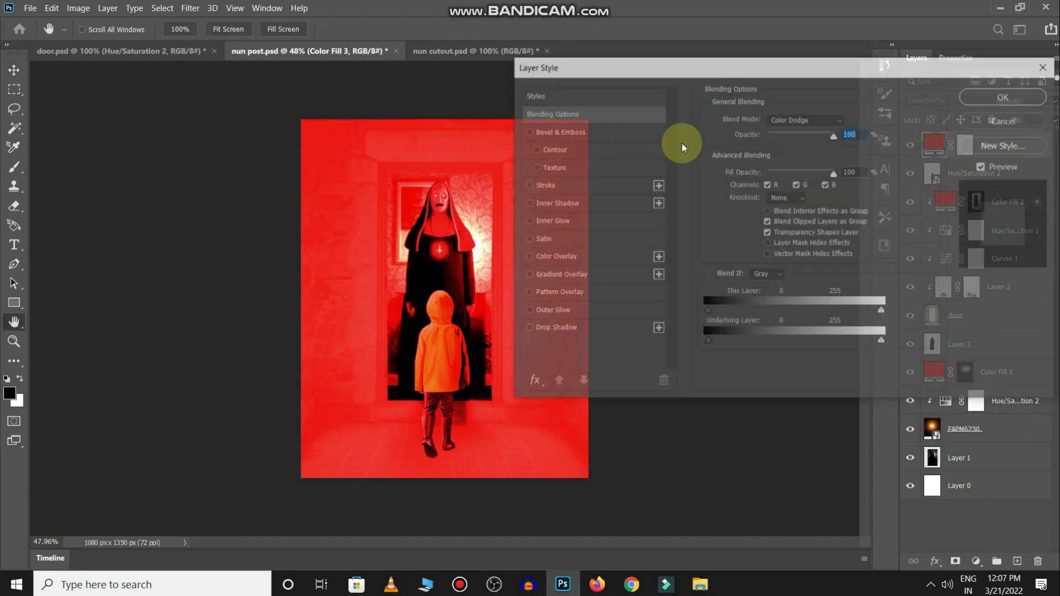
drag(868, 351, 918, 351)
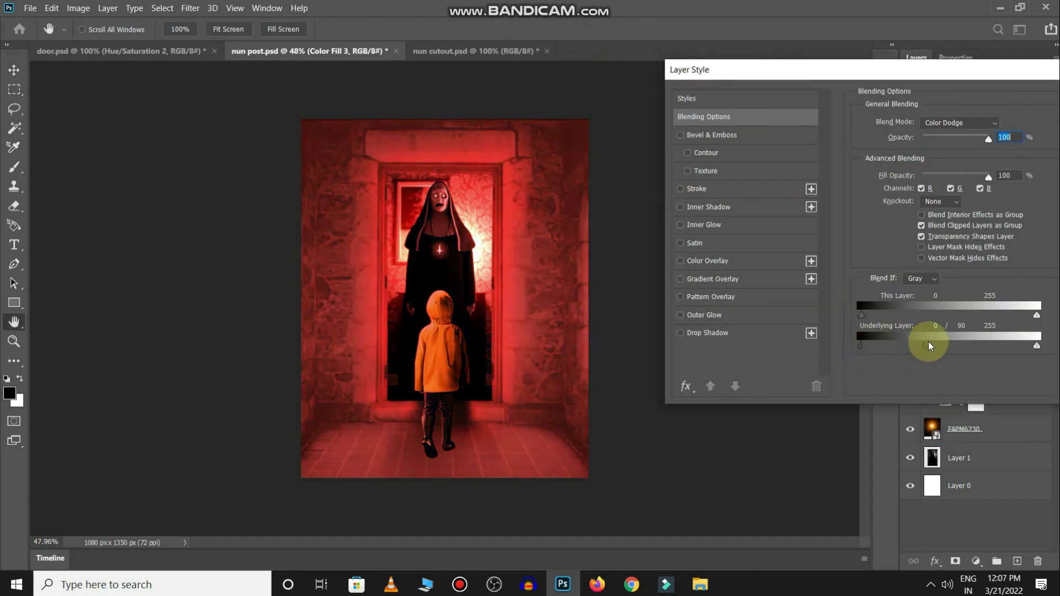
key(Return)
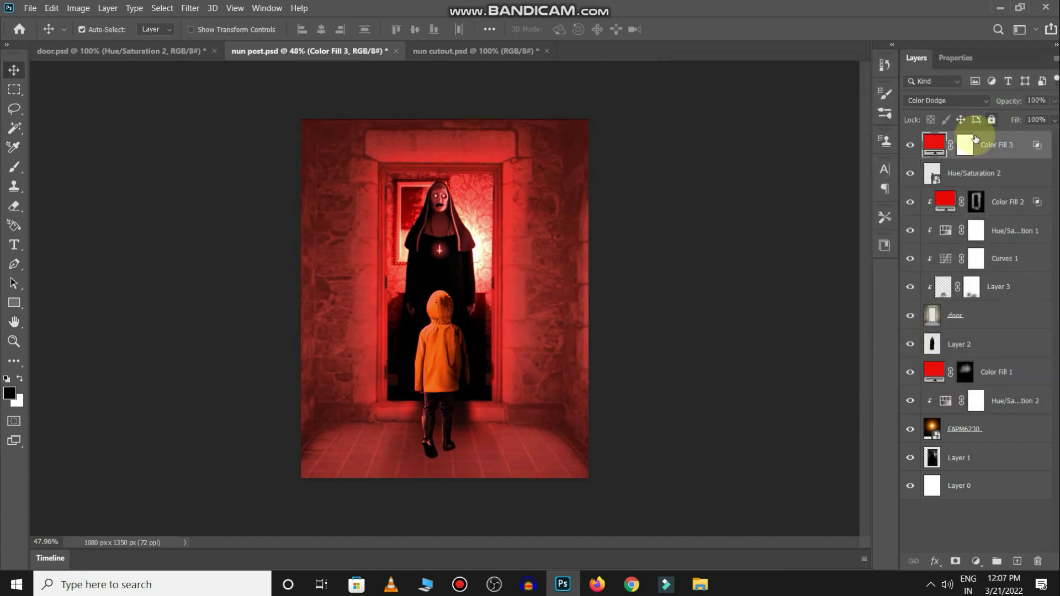
Step: Invert the Color Fill 3 mask and paint red glow along the hood's upper-left edge
key(ctrl+i)
scroll(466, 379, up, 4)
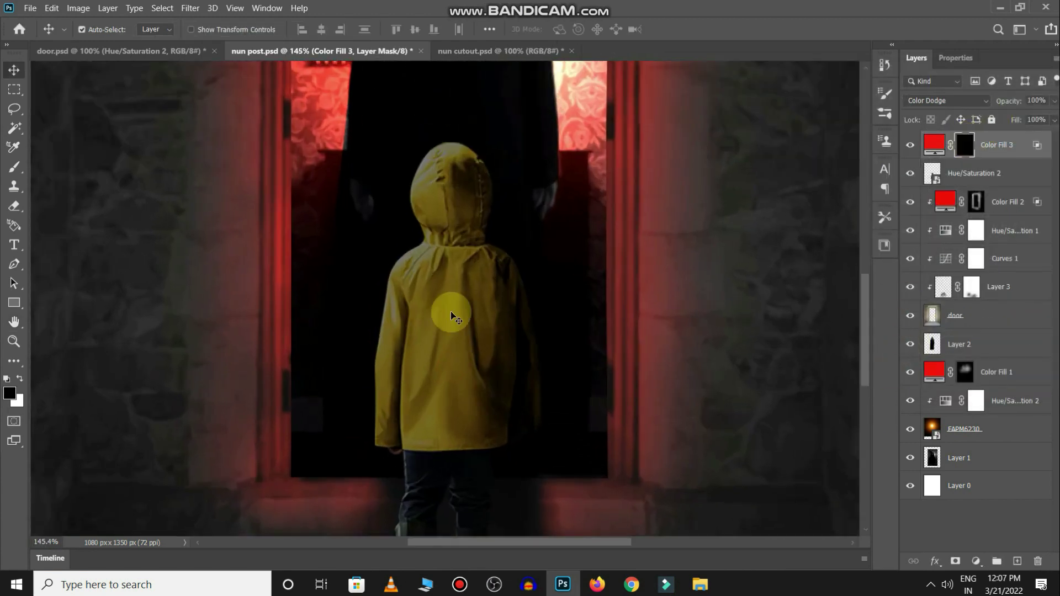
key(b)
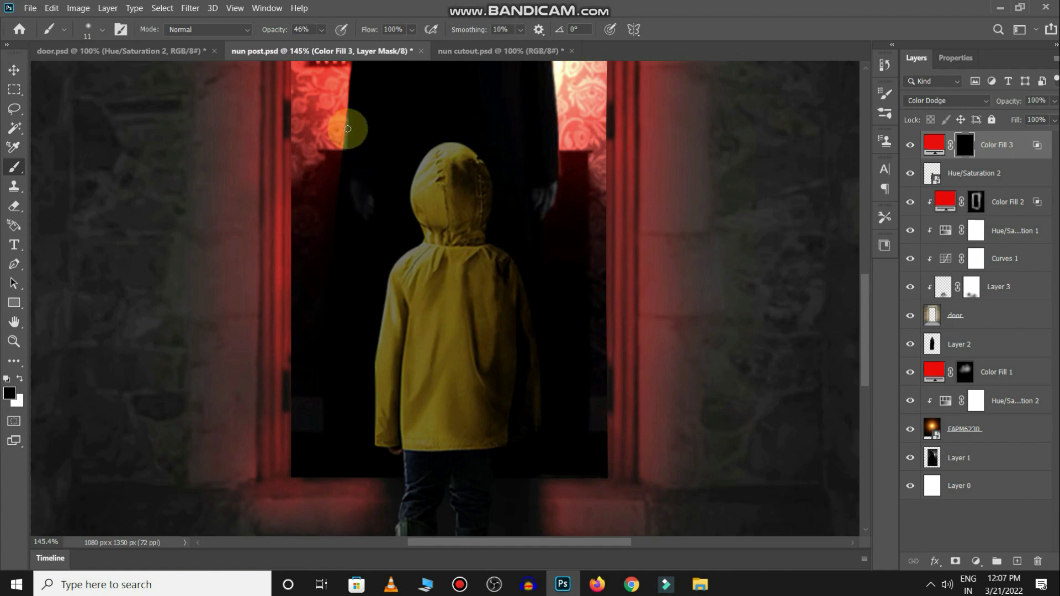
key(x)
scroll(435, 166, up, 3)
mouse_move(431, 158)
mouse_down()
mouse_move(410, 226)
mouse_move(464, 237)
mouse_up()
key(x)
drag(467, 191, 456, 226)
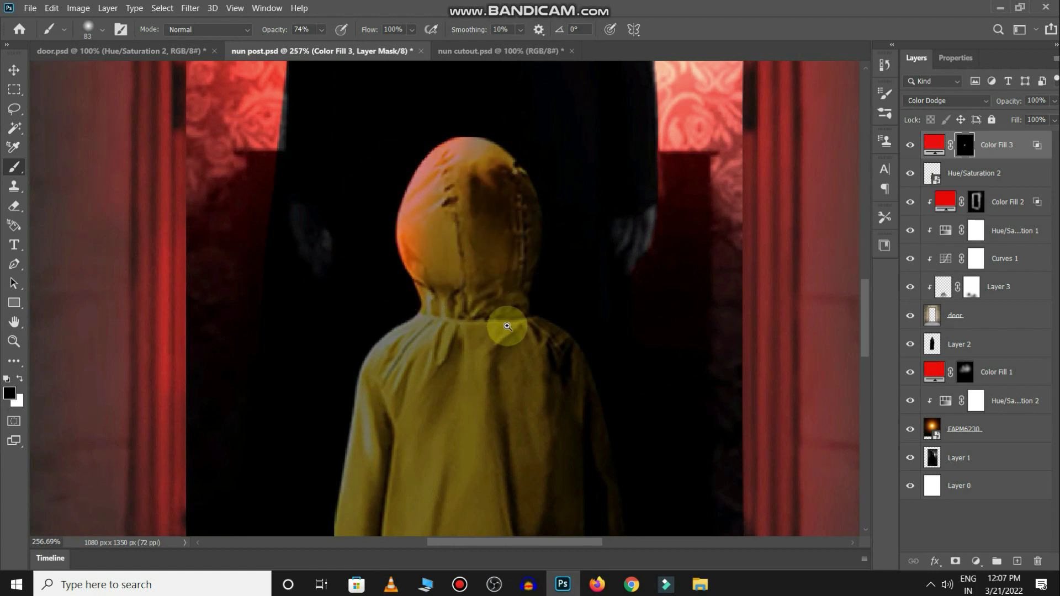
Step: Paint red rim light down the coat's right edge and tone down the upper-left orange
scroll(486, 320, down, 3)
scroll(486, 319, up, 2)
scroll(486, 320, up, 1)
mouse_move(499, 153)
mouse_down()
mouse_move(552, 203)
mouse_move(642, 490)
mouse_up()
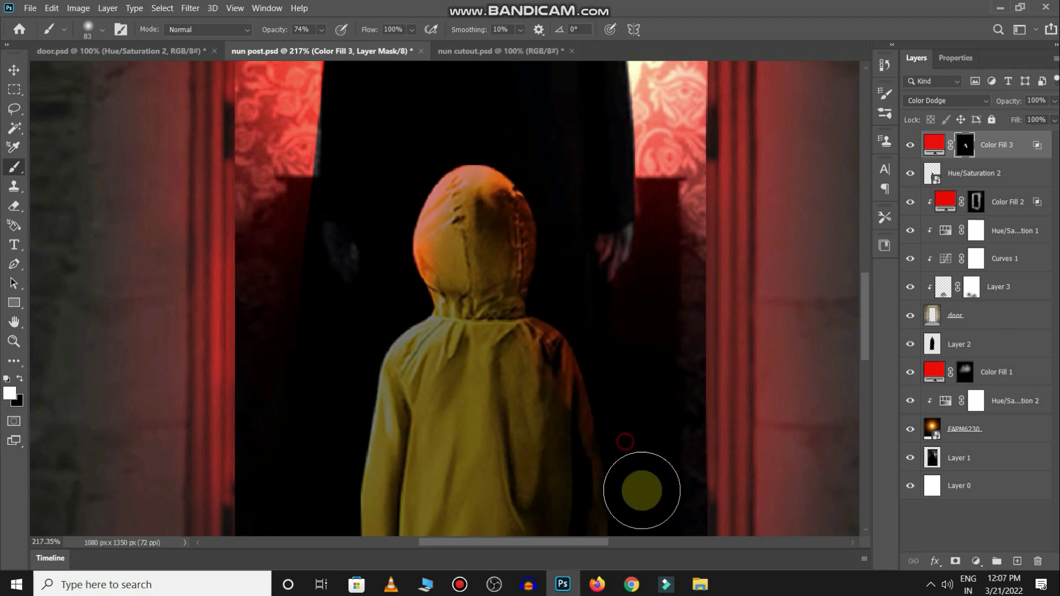
scroll(616, 427, down, 3)
mouse_move(391, 154)
mouse_down()
mouse_move(372, 178)
mouse_move(348, 364)
mouse_up()
key(x)
drag(450, 210, 429, 379)
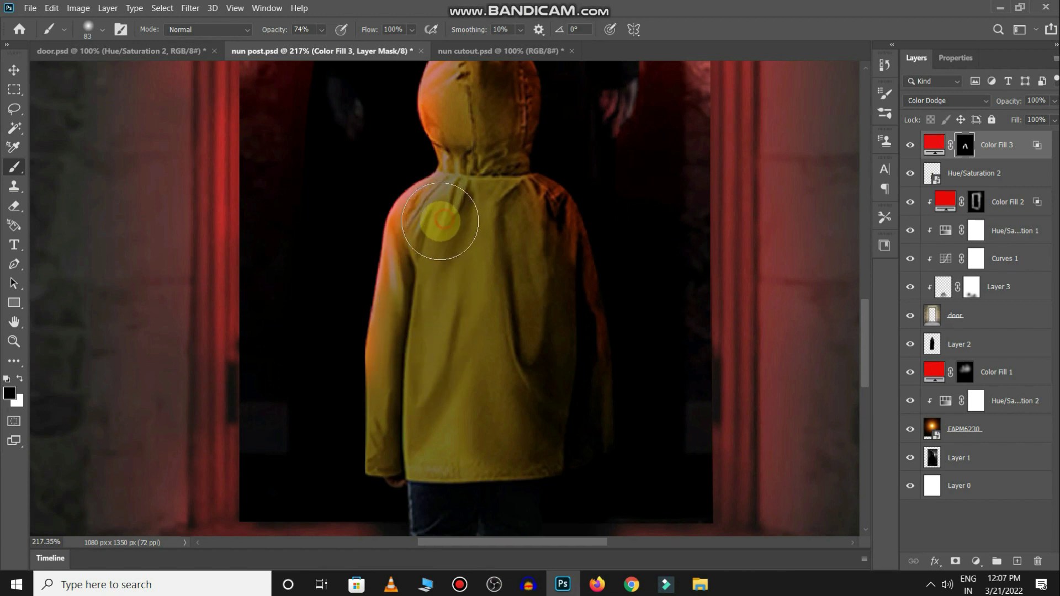
Step: Paint red glow onto the child's left leg and boot and the right boot's side
key(x)
key(x)
scroll(575, 440, down, 3)
drag(568, 490, 570, 282)
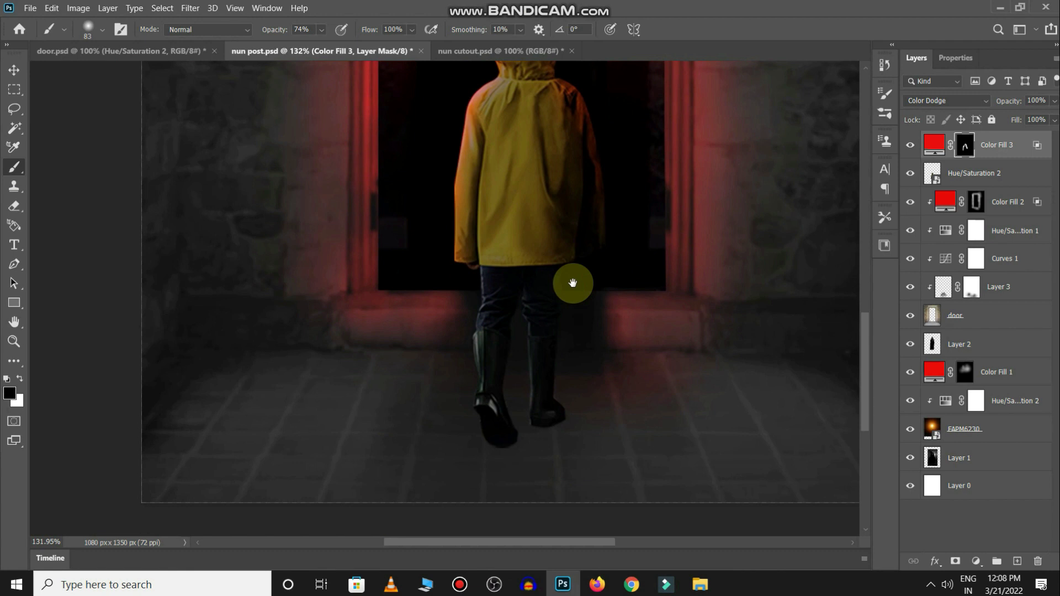
scroll(476, 412, up, 3)
key(x)
drag(509, 173, 491, 391)
key(x)
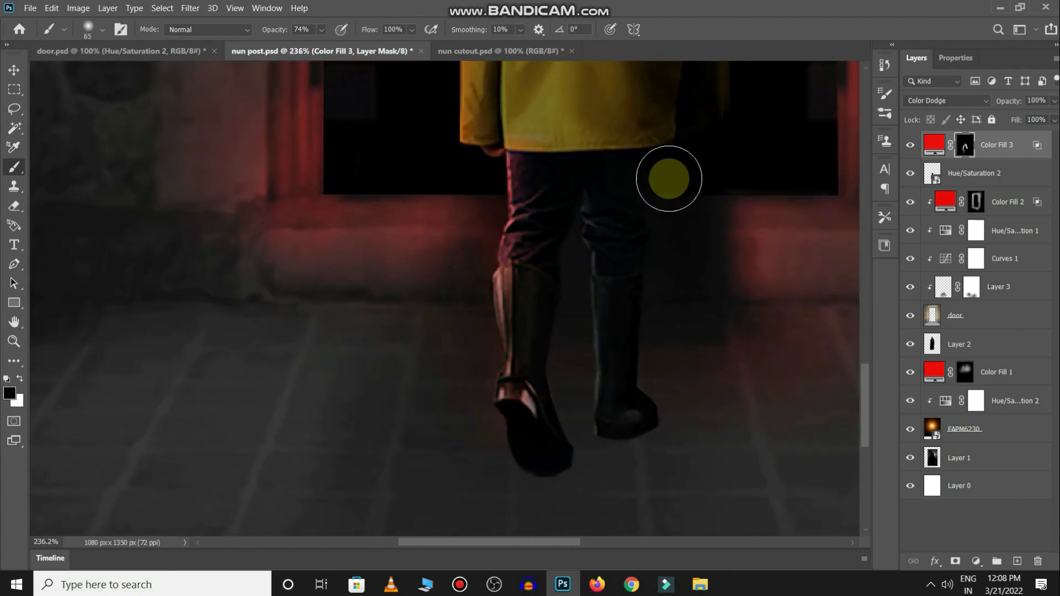
drag(657, 317, 645, 392)
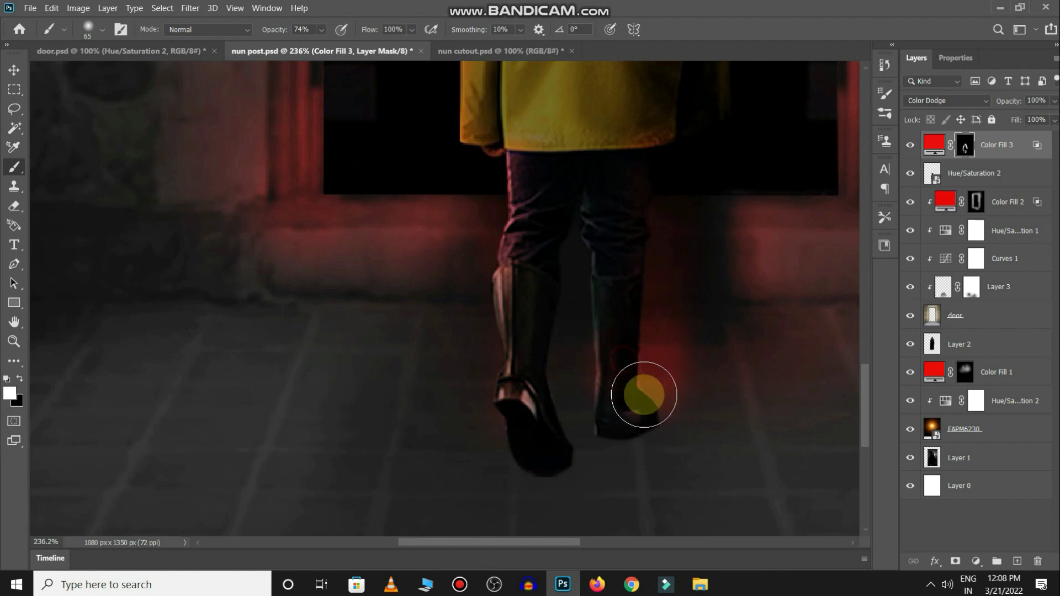
key(x)
scroll(711, 398, down, 2)
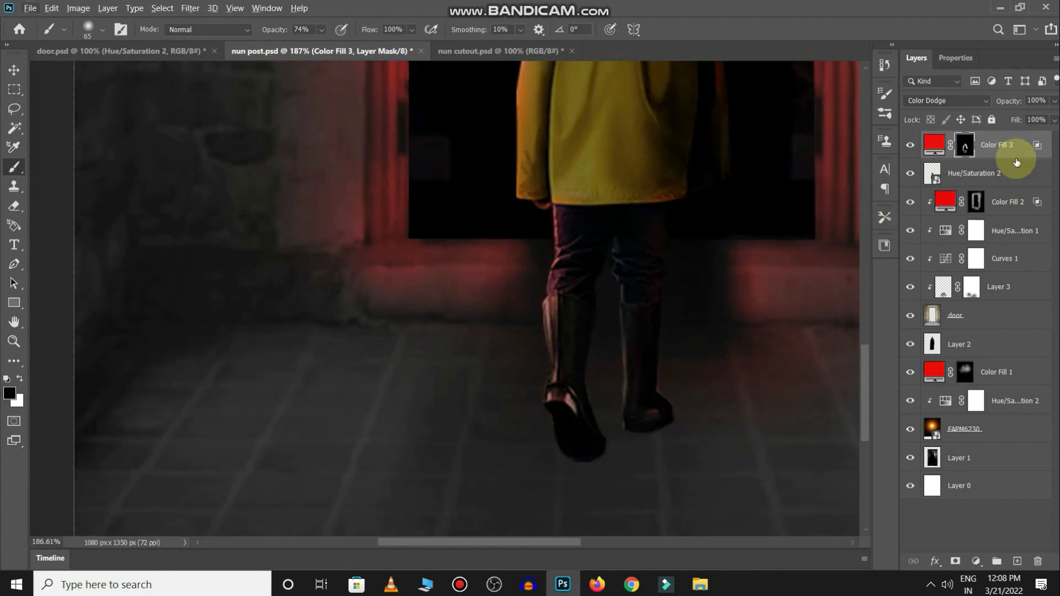
scroll(679, 279, down, 2)
scroll(653, 300, down, 1)
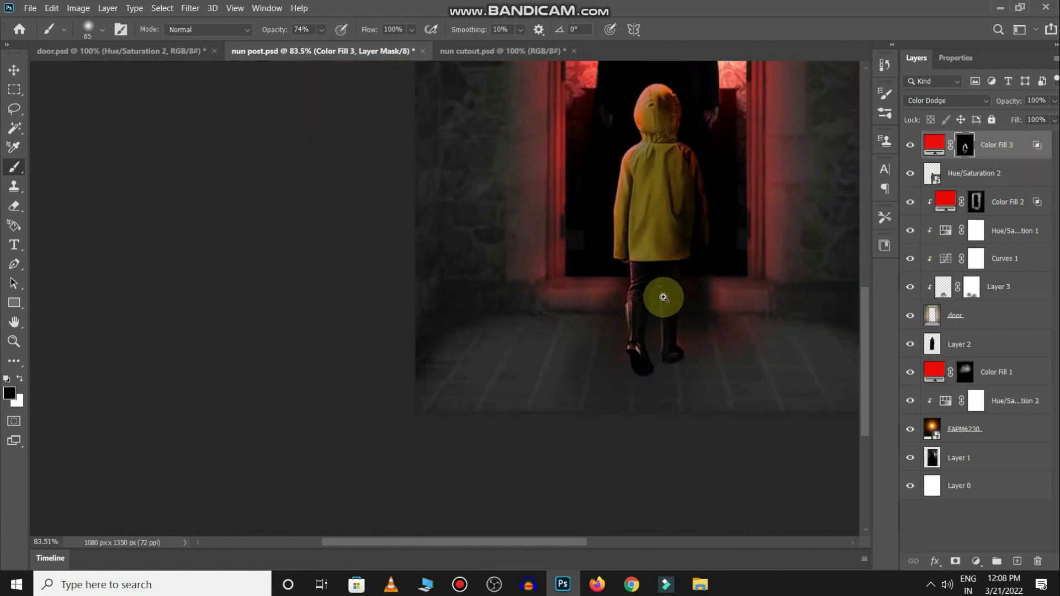
scroll(661, 298, down, 1)
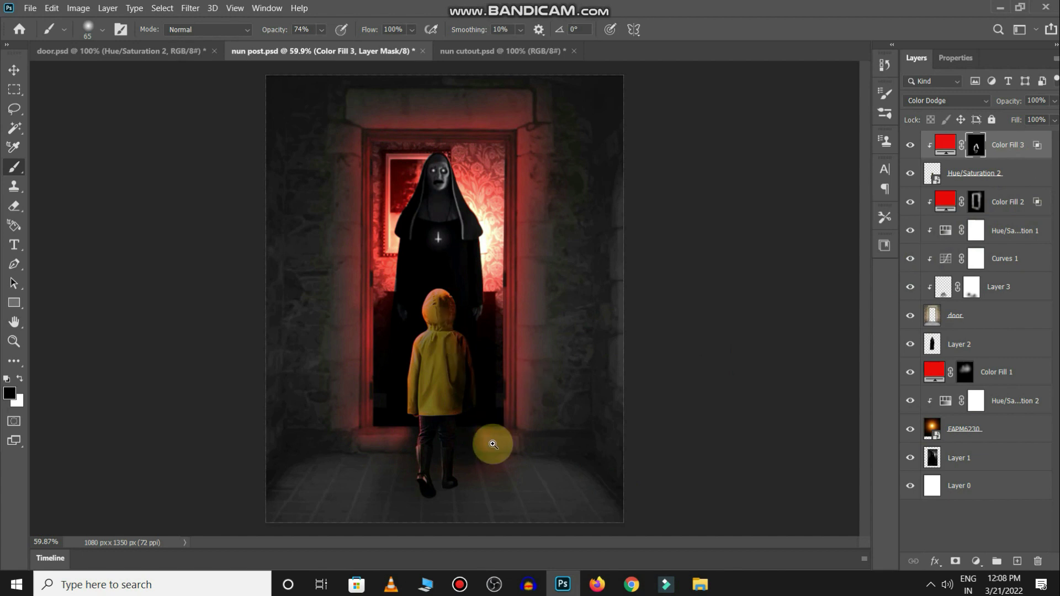
scroll(509, 445, up, 2)
scroll(509, 445, down, 2)
Step: Add an Exposure adjustment at +1.01 with gamma 0.91 and save the document
key(v)
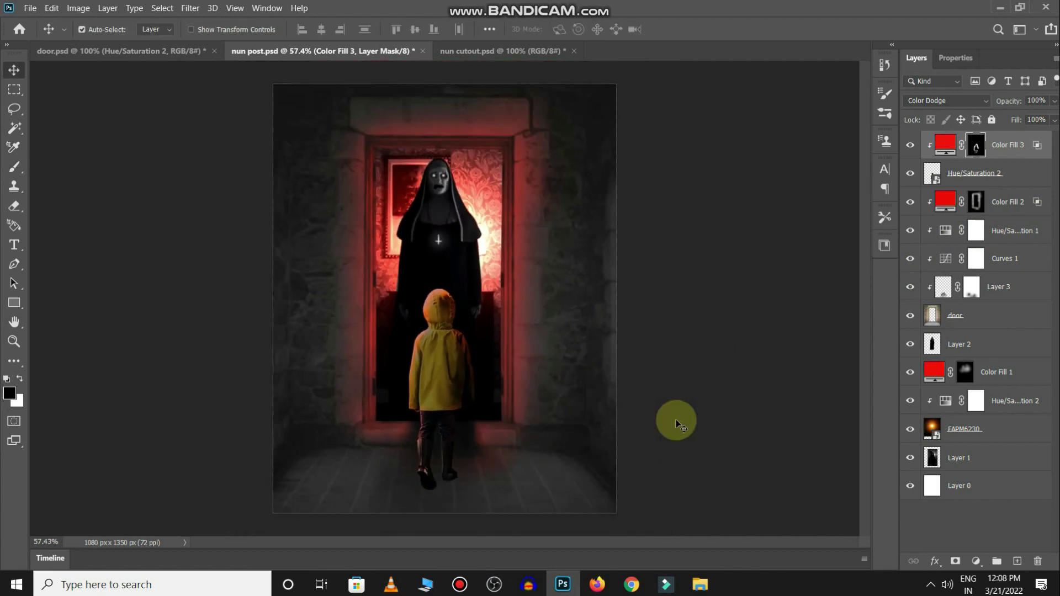
click(933, 520)
click(976, 561)
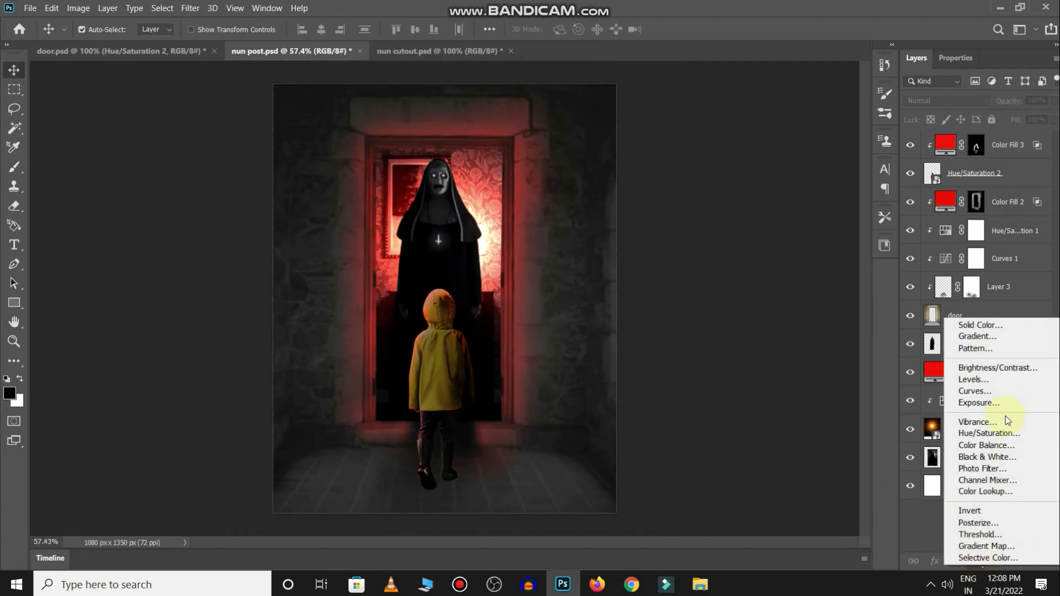
click(989, 403)
mouse_move(976, 141)
mouse_down()
mouse_move(986, 141)
mouse_move(977, 168)
mouse_up()
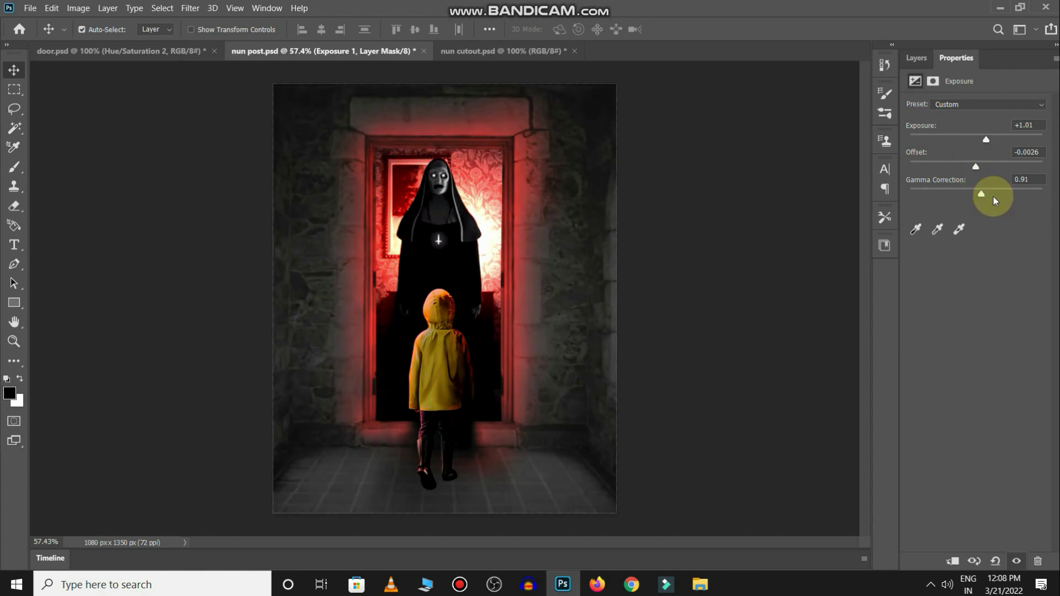
click(917, 57)
key(ctrl+s)
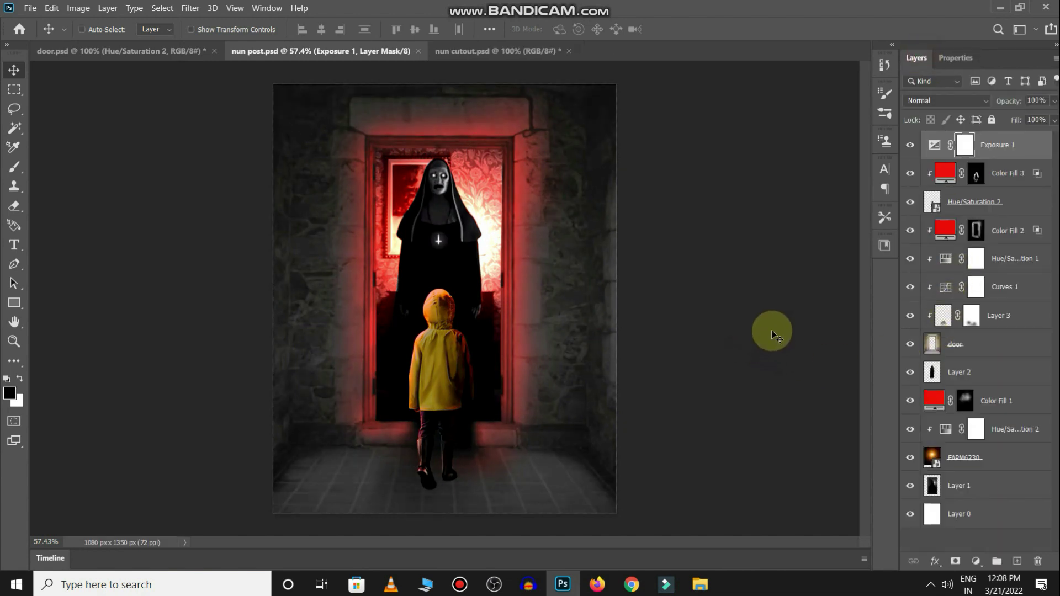
Step: Add a Hue/Saturation layer with Hue +12 and Saturation +17 to turn the glow orange
drag(771, 329, 667, 358)
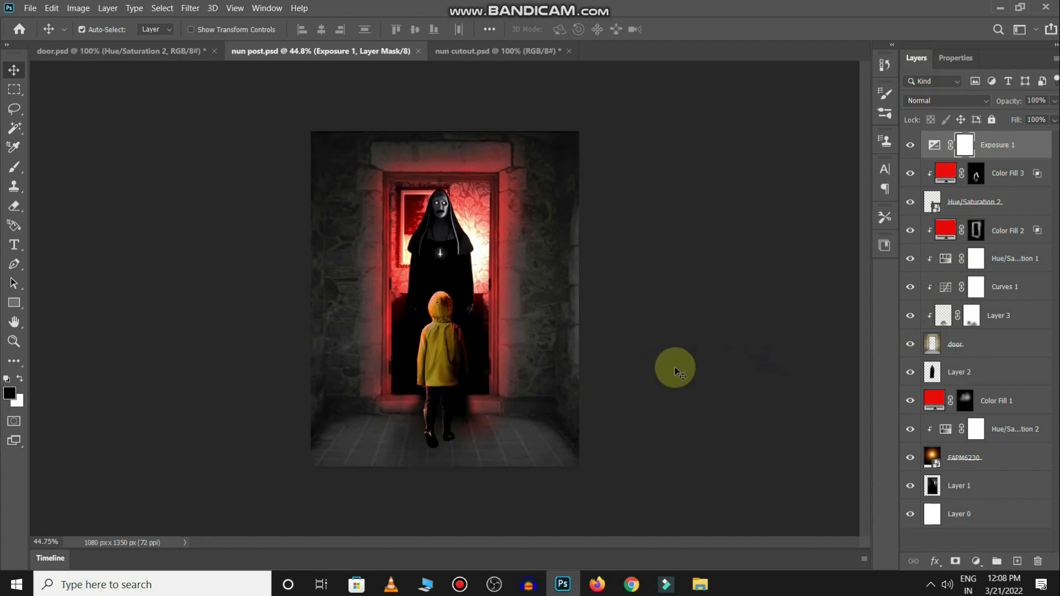
click(976, 561)
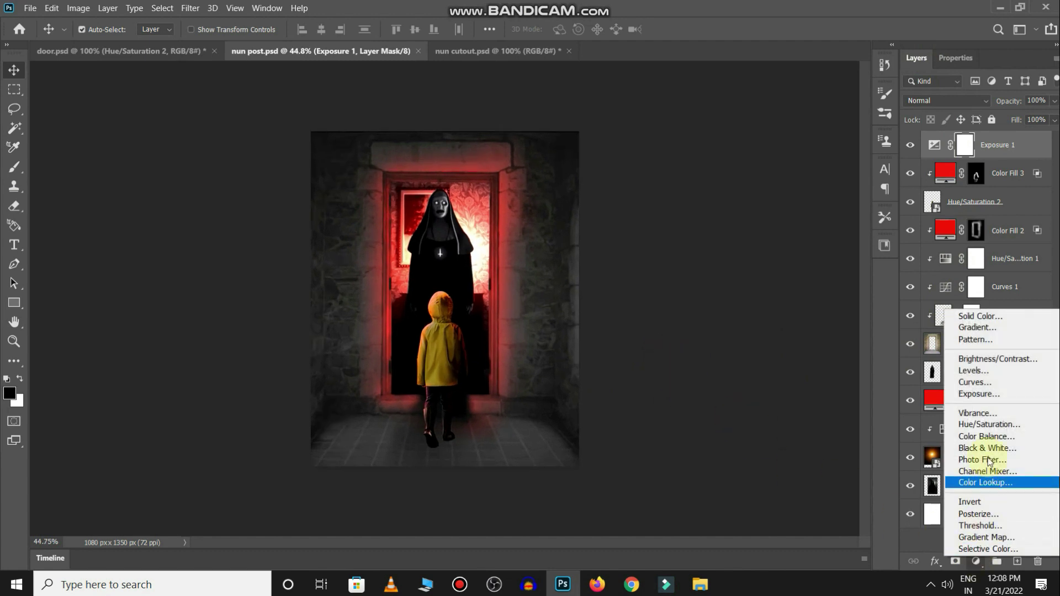
click(975, 424)
drag(975, 161, 976, 189)
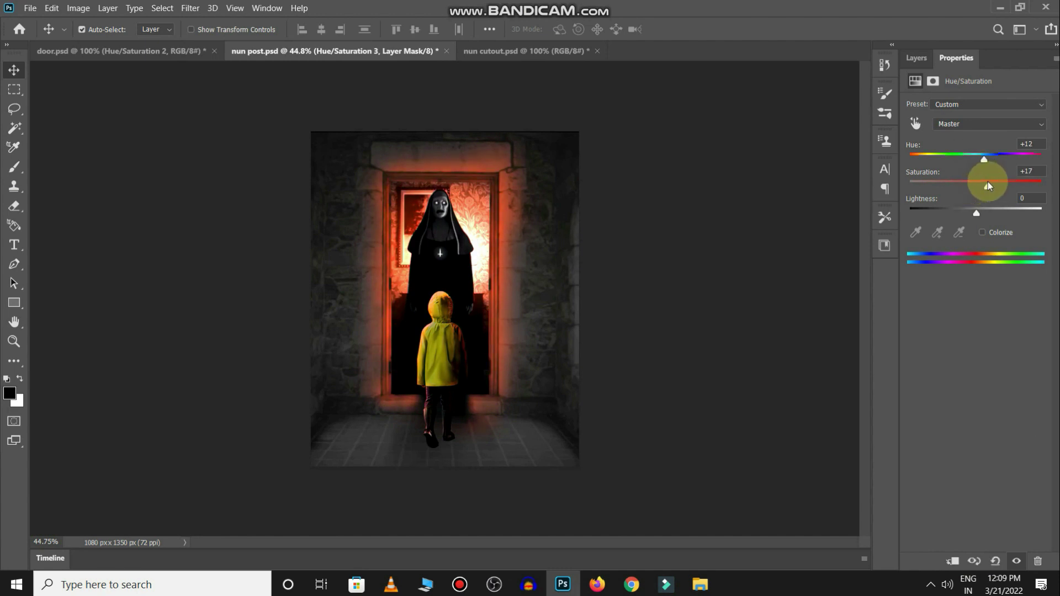
click(921, 59)
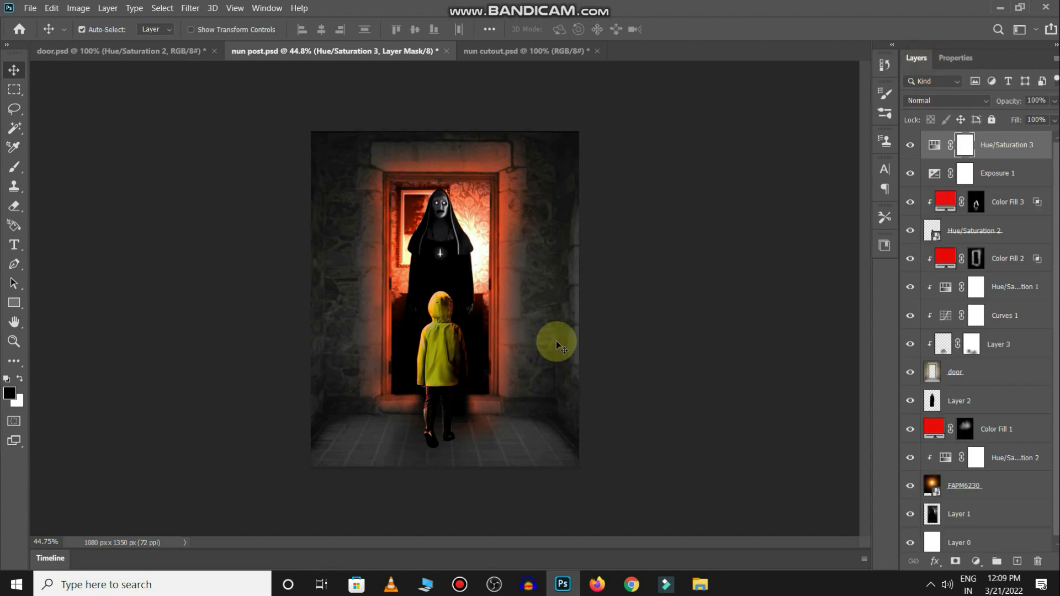
Step: Save the document
key(ctrl+s)
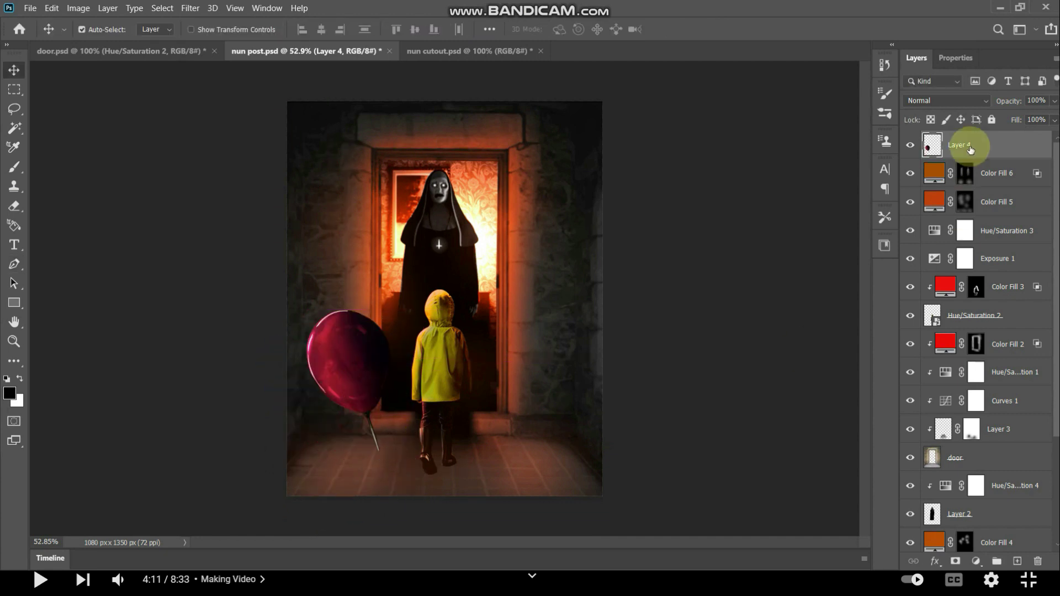
Step: Delete the balloon layer's mask and set up the Eraser with a soft round tip
key(Delete)
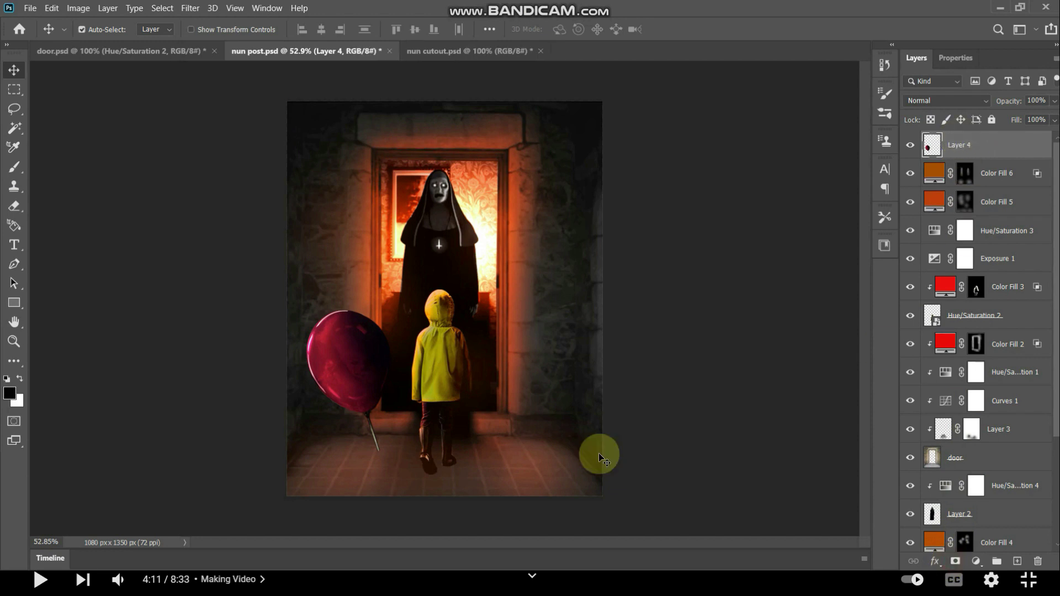
key(e)
key(x)
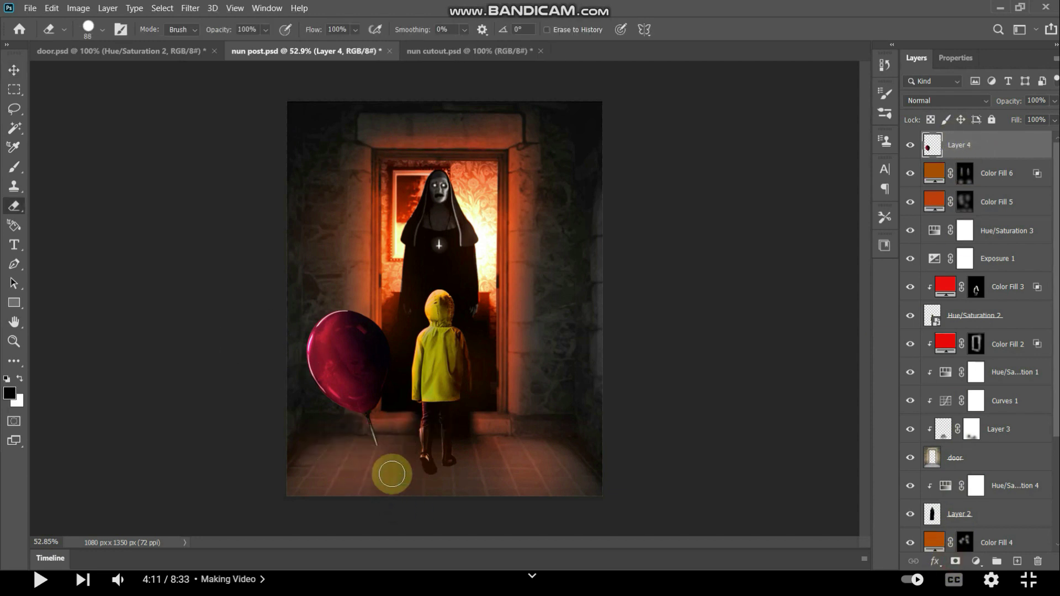
click(82, 28)
click(71, 182)
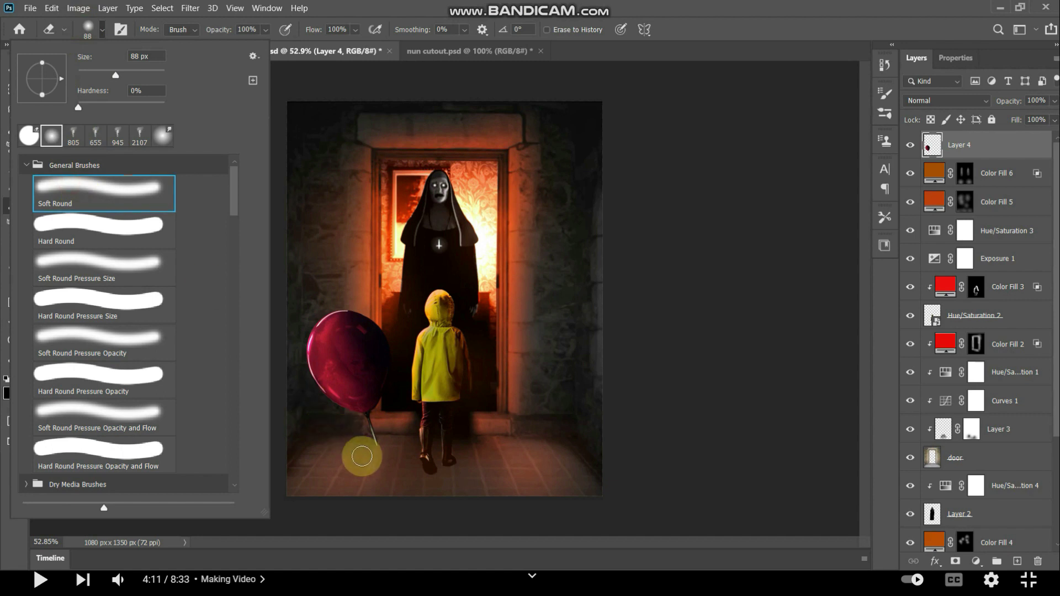
click(386, 460)
Step: Move the balloon down-left and place a rotated, smaller copy right of the child
key(ctrl+t)
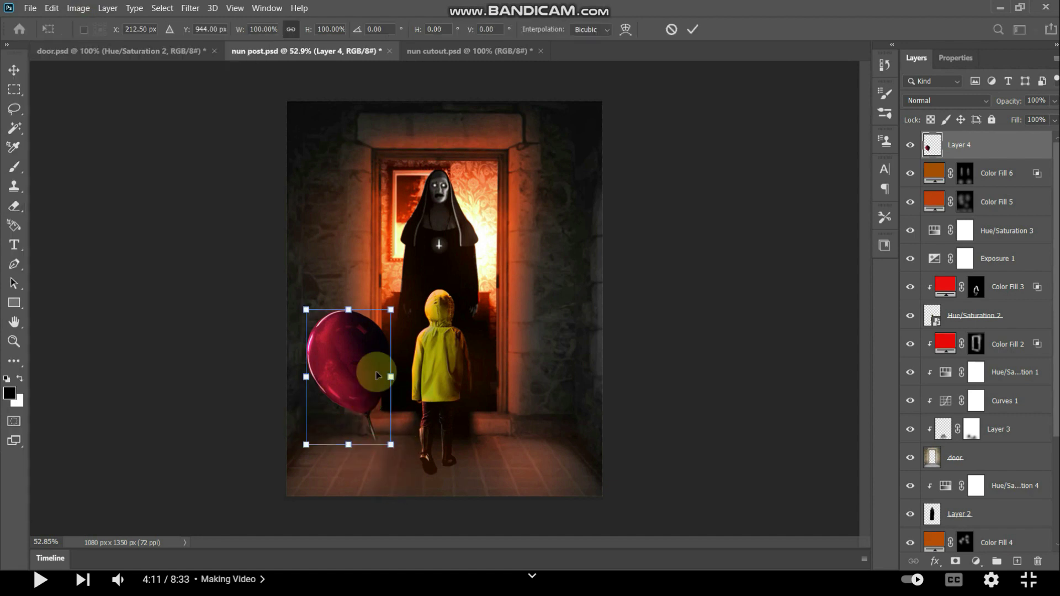
mouse_move(374, 345)
mouse_down()
mouse_move(352, 432)
mouse_move(562, 419)
mouse_move(534, 413)
mouse_up()
key(Return)
key(ctrl+t)
drag(591, 398, 647, 434)
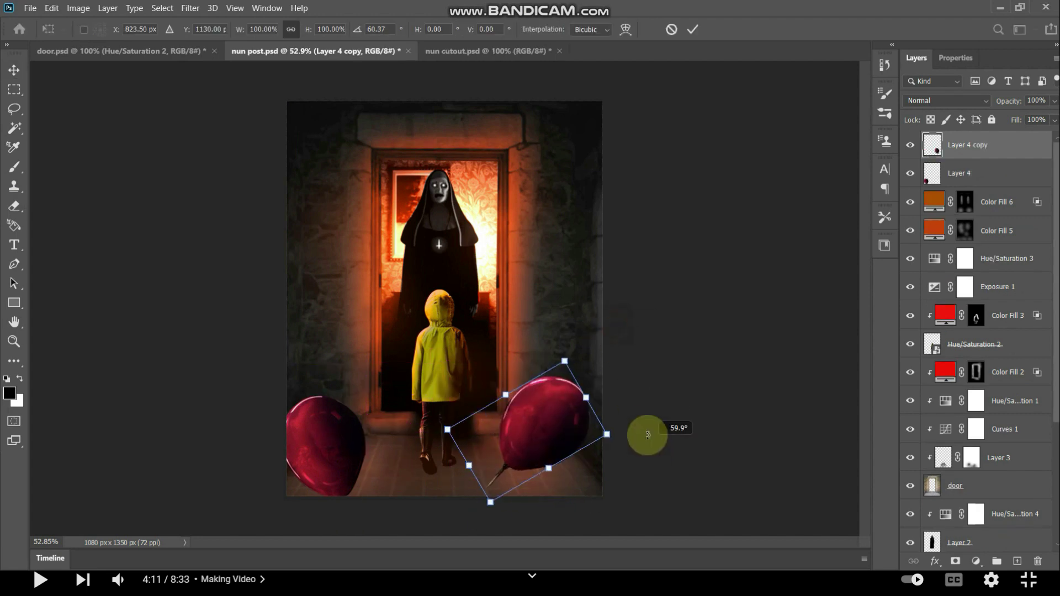
mouse_move(516, 360)
mouse_down()
mouse_move(543, 406)
mouse_move(493, 276)
mouse_move(487, 295)
mouse_up()
key(Return)
Step: Place a smaller balloon copy left of the child and a rotated copy near the nun
key(ctrl+t)
drag(512, 322, 362, 311)
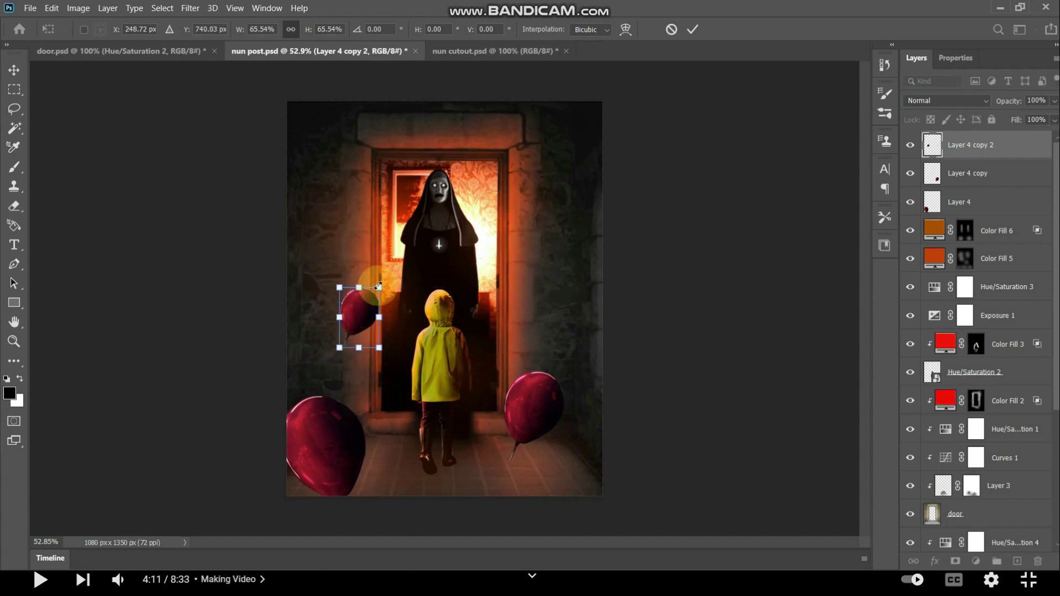
key(Return)
drag(361, 317, 375, 232)
key(ctrl+t)
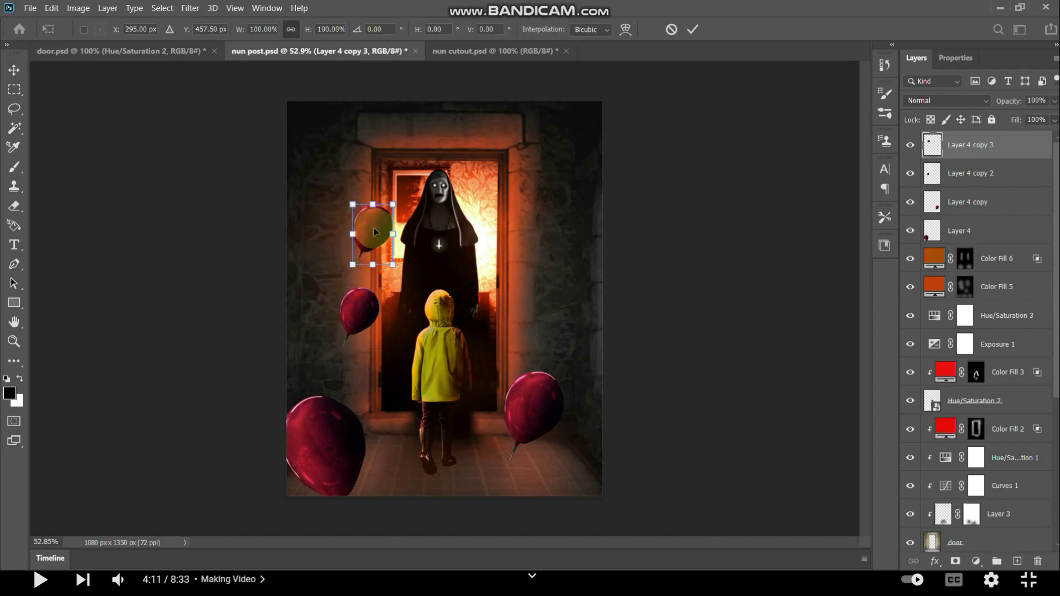
mouse_move(374, 232)
mouse_down()
mouse_move(378, 215)
mouse_move(390, 235)
mouse_move(508, 291)
mouse_up()
key(Return)
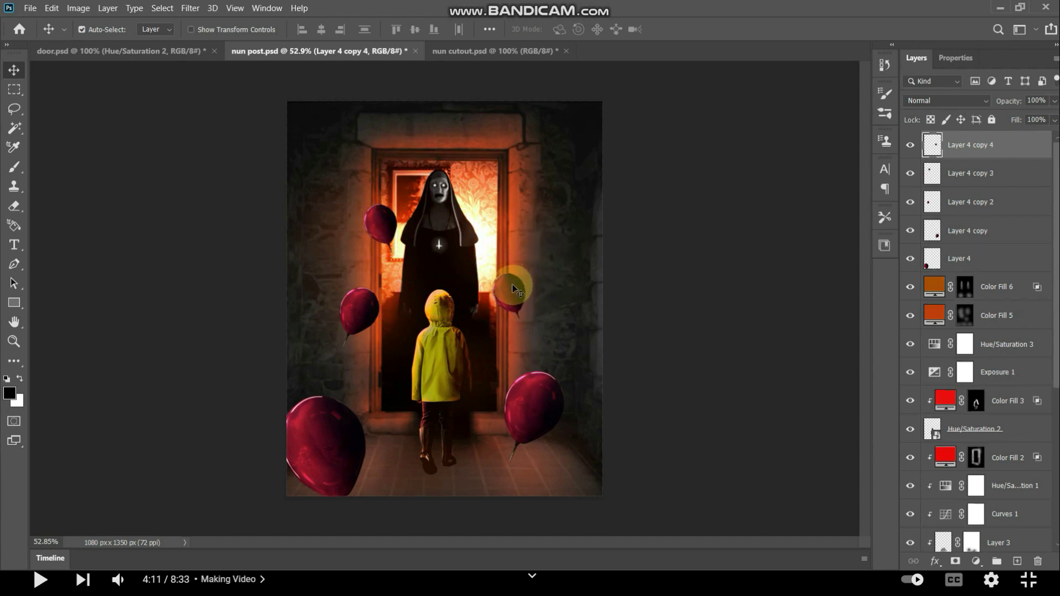
Step: Move the upper-left balloon beside the nun's doorway and shrink it slightly
drag(364, 225, 380, 228)
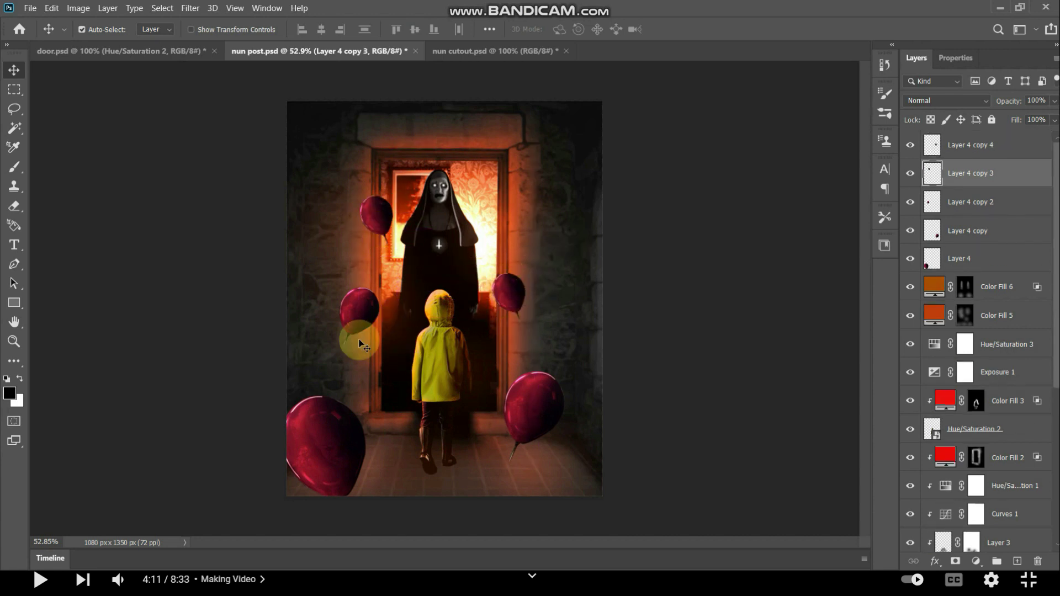
key(ctrl+t)
drag(355, 195, 358, 199)
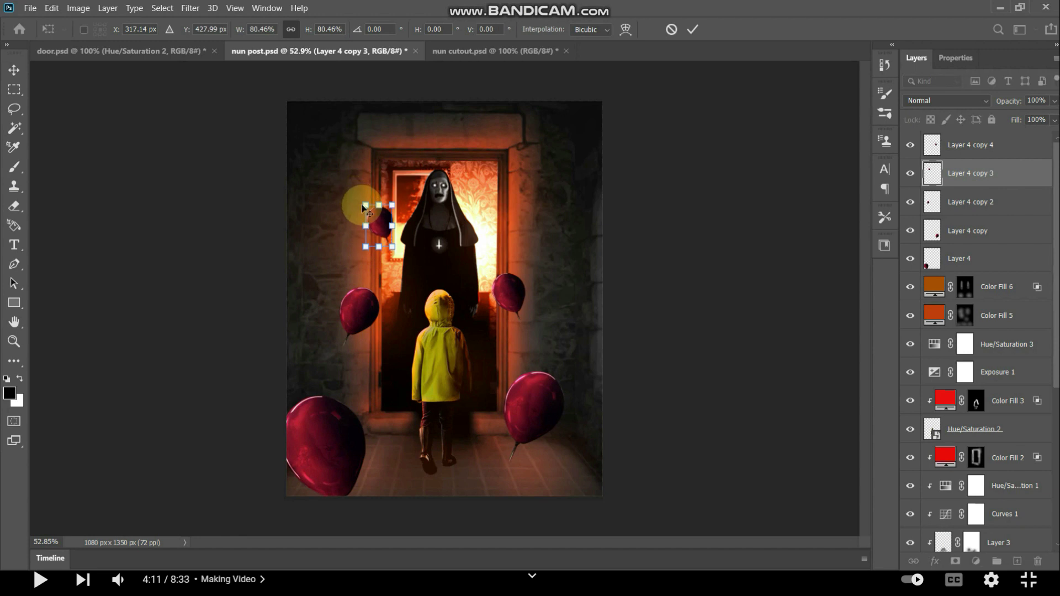
key(Return)
scroll(436, 232, up, 4)
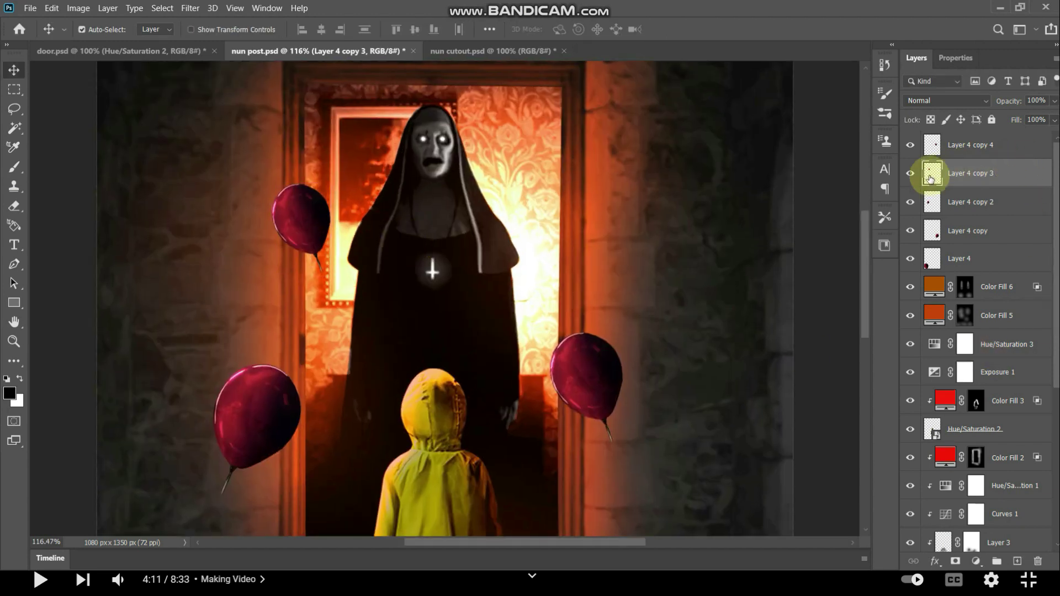
drag(1023, 183, 967, 530)
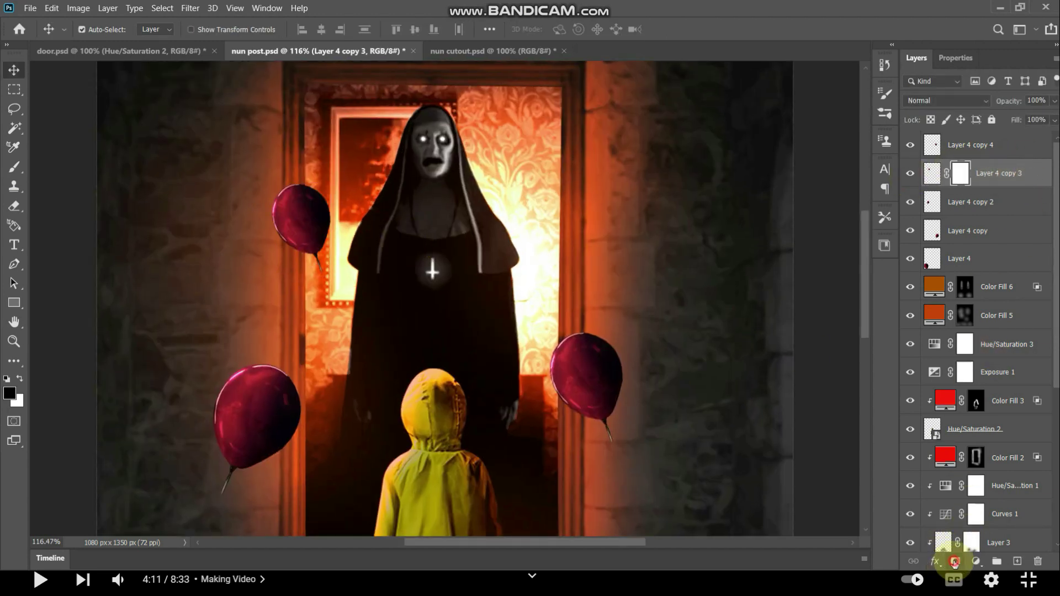
Step: Mask the upper-left balloon so the part left of the door frame is hidden
click(963, 173)
click(14, 89)
drag(241, 138, 303, 286)
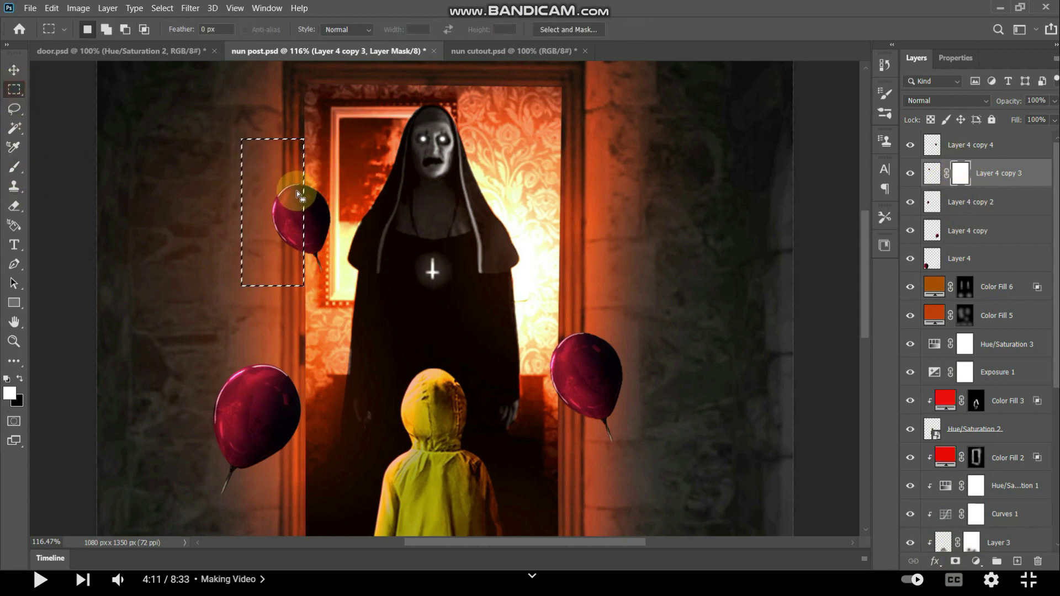
key(b)
key(x)
drag(274, 30, 423, 23)
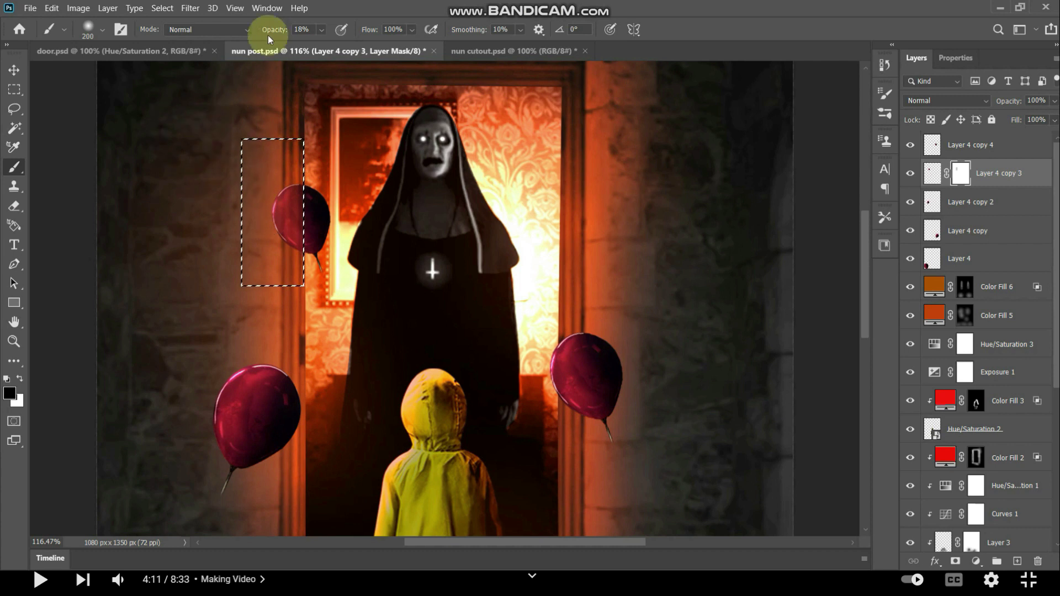
drag(279, 177, 276, 208)
key(ctrl+d)
scroll(332, 281, down, 5)
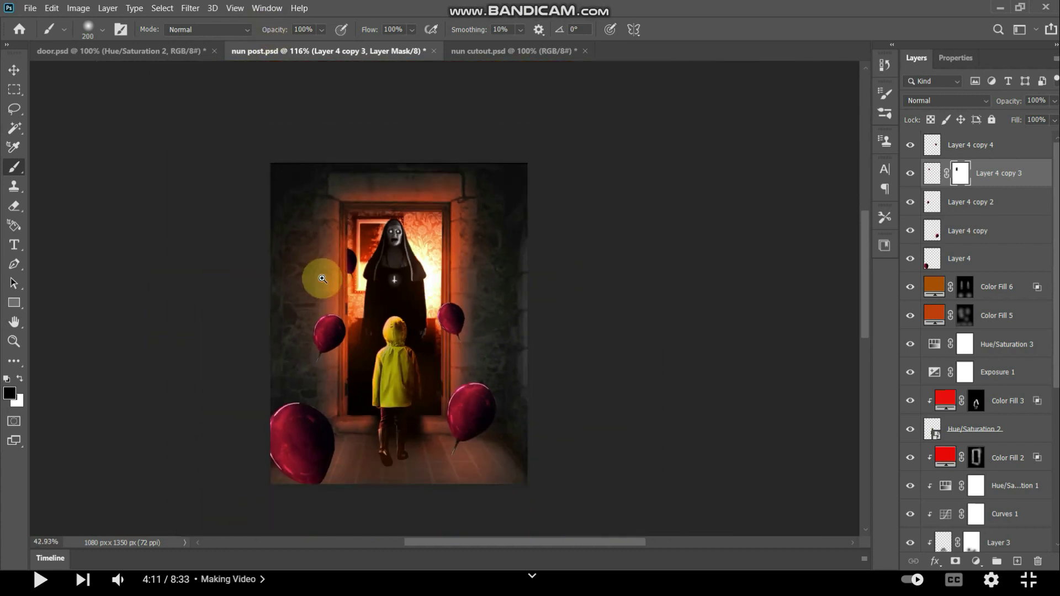
Step: Group the five balloon layers into Group 1, trying then discarding a colour overlay style
key(v)
click(972, 145)
shift+click(967, 258)
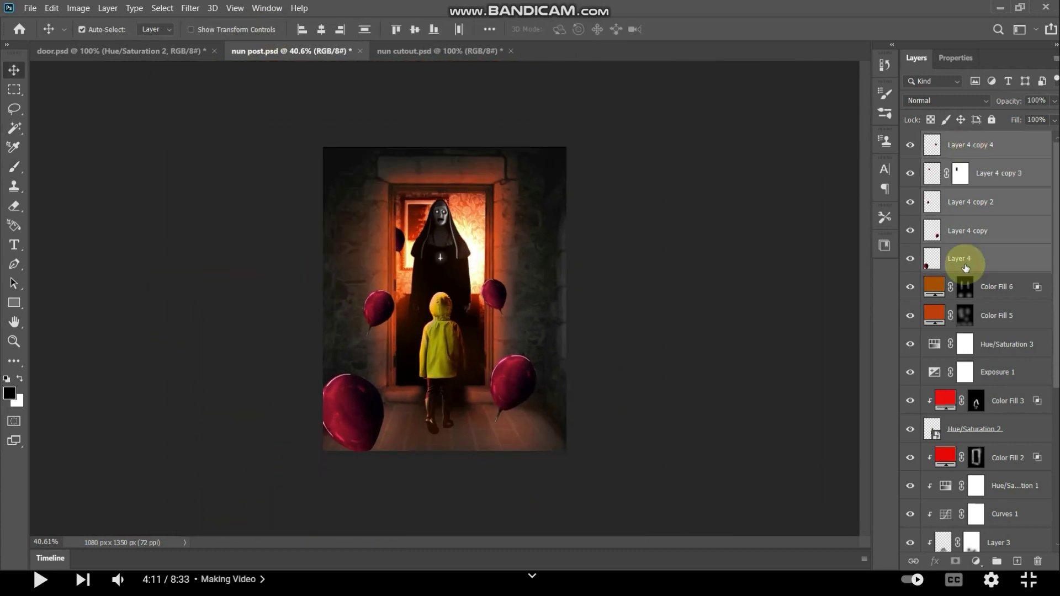
key(ctrl+g)
double_click(967, 139)
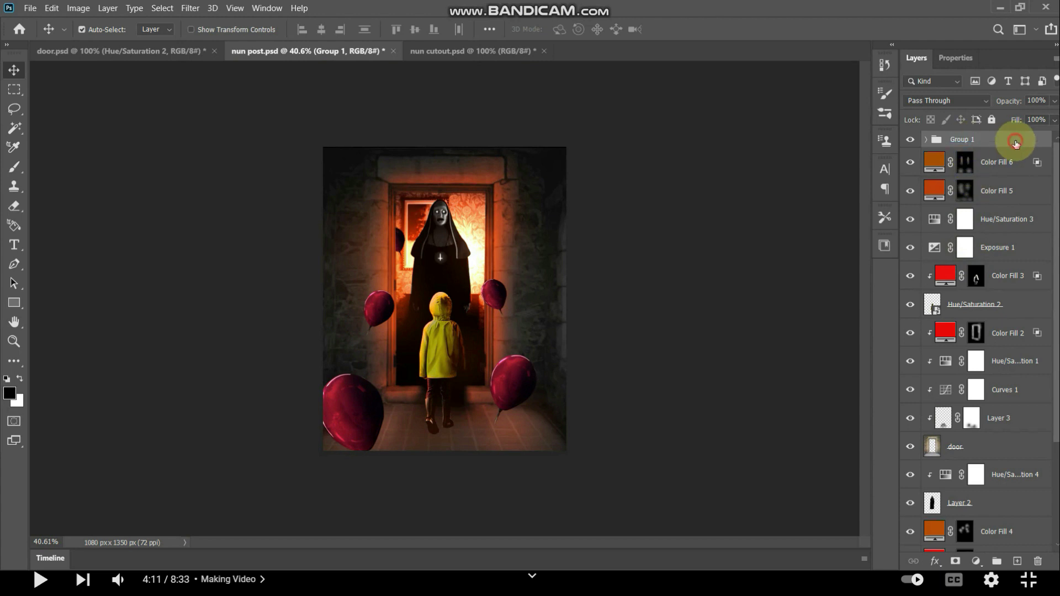
double_click(1016, 143)
click(553, 260)
drag(834, 75, 918, 73)
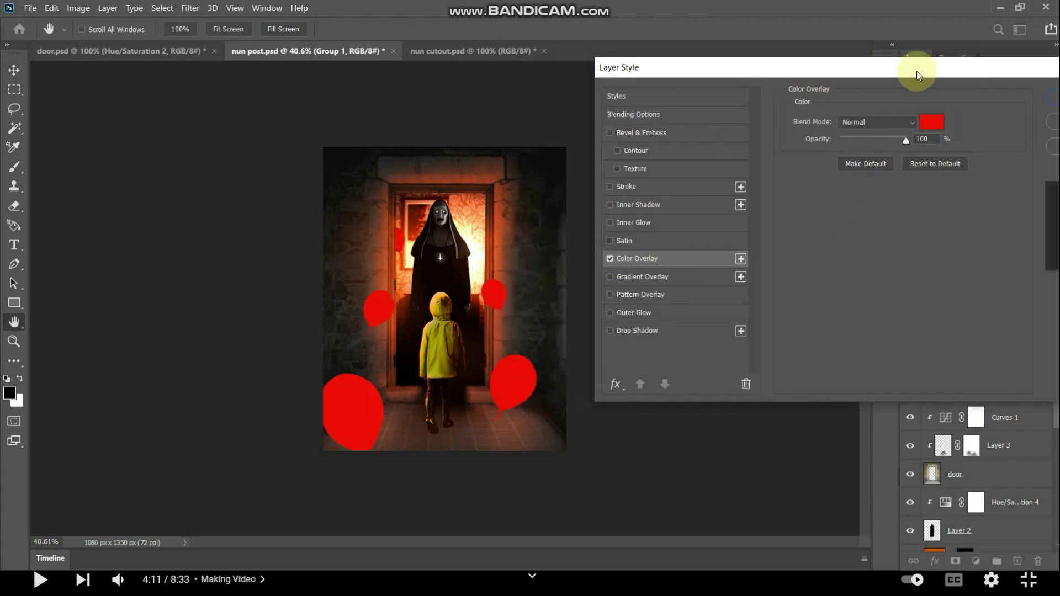
key(Escape)
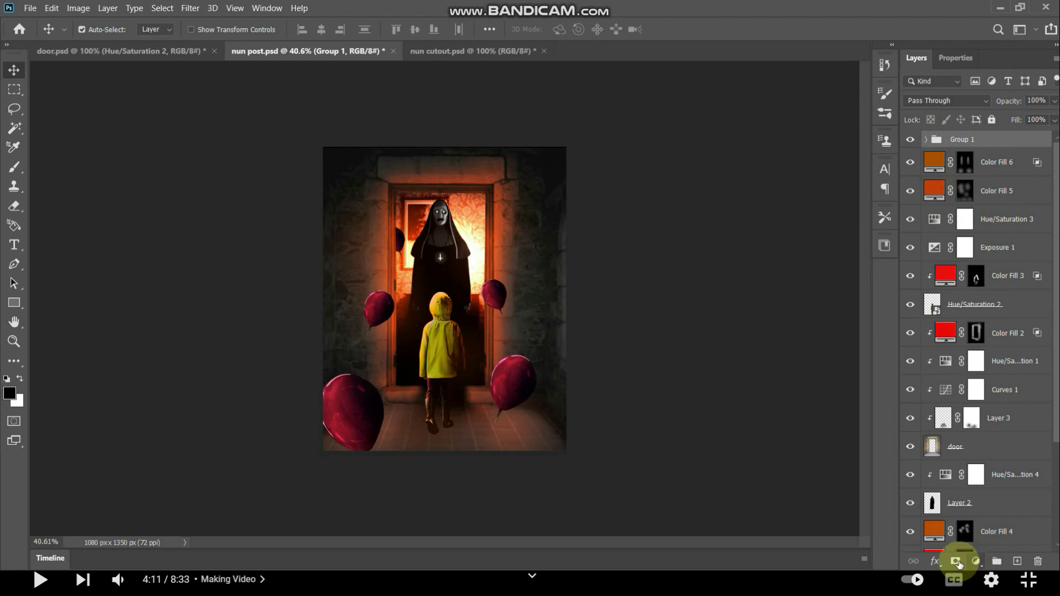
Step: Recolour the balloons with a Hue/Saturation layer (Hue +24, slightly darker) and stamp merged Layer 5
click(976, 561)
click(963, 359)
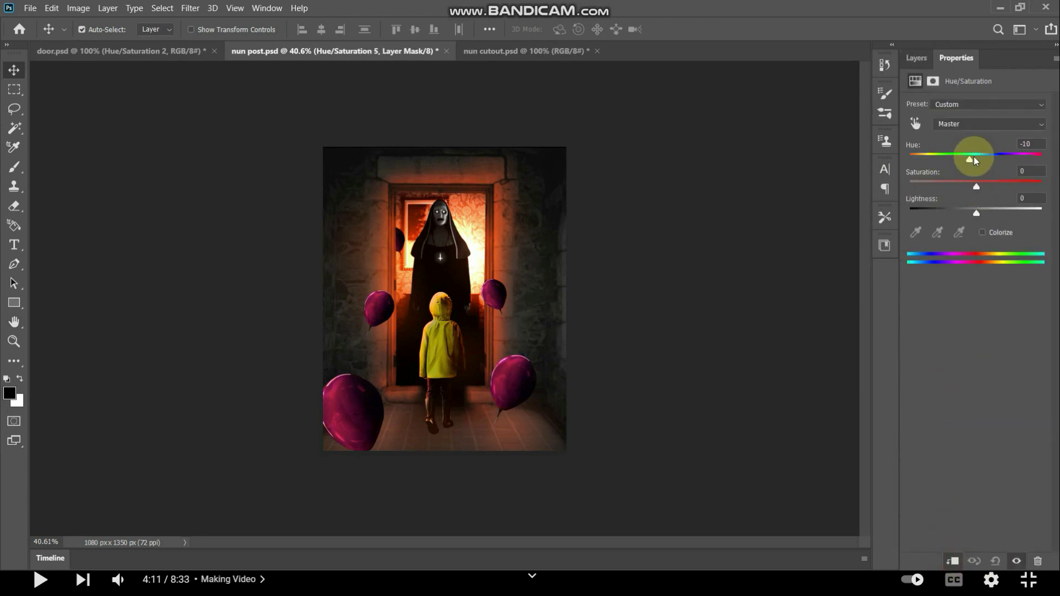
drag(977, 159, 993, 158)
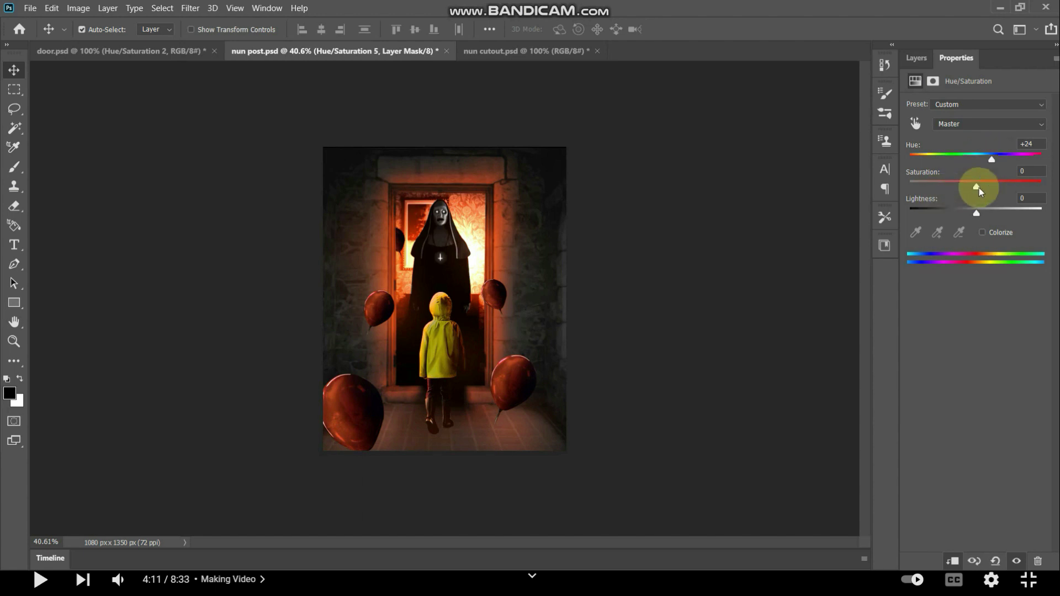
drag(977, 213, 981, 217)
click(917, 58)
key(ctrl+s)
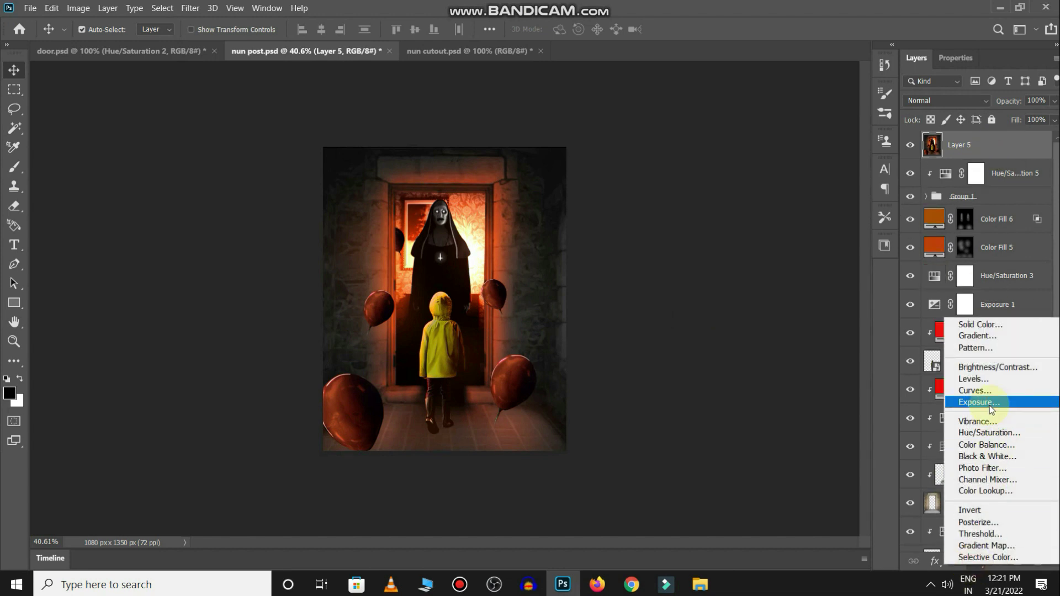
Step: Add an Exposure adjustment at +0.52 and a Hue/Saturation adjustment at Hue -6
click(990, 409)
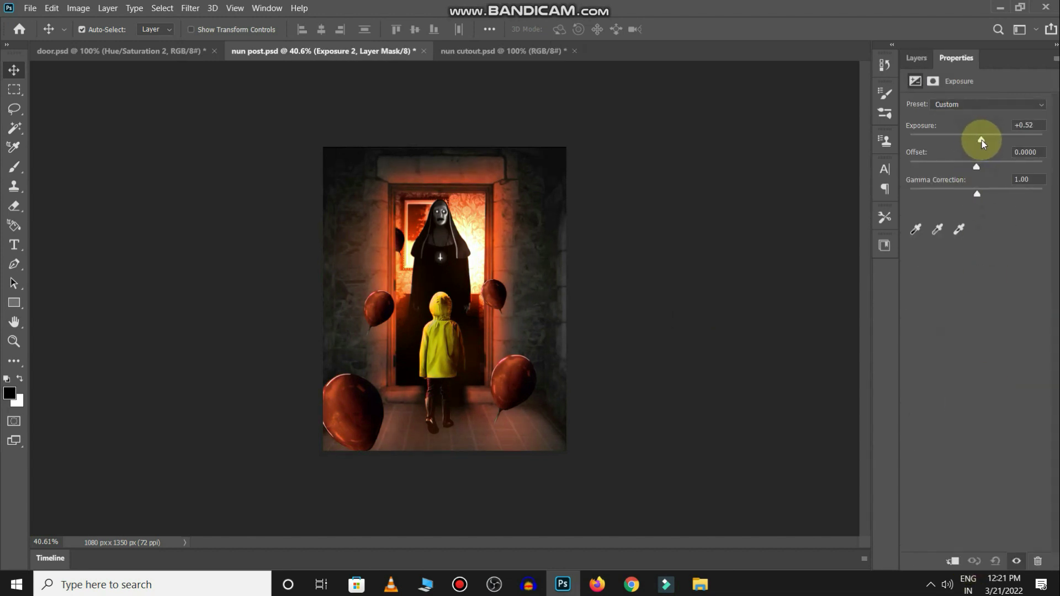
click(917, 58)
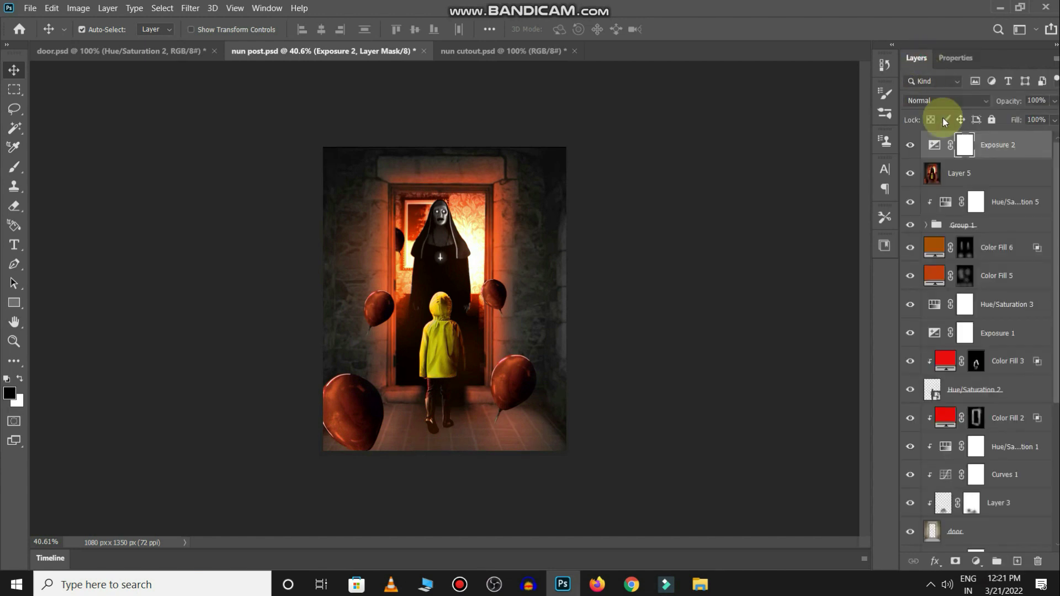
click(976, 562)
click(992, 439)
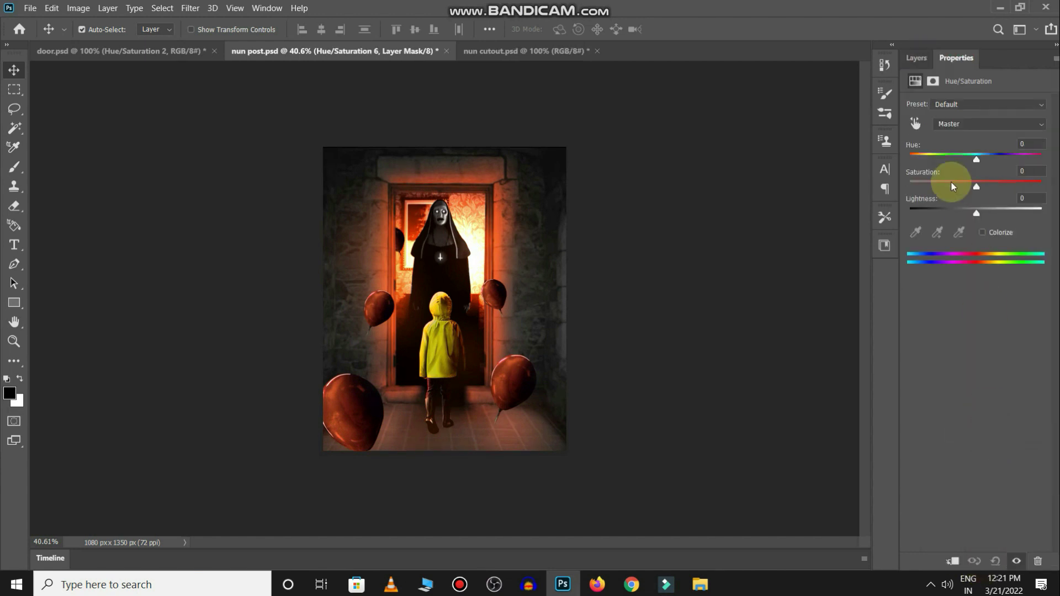
drag(976, 158, 973, 158)
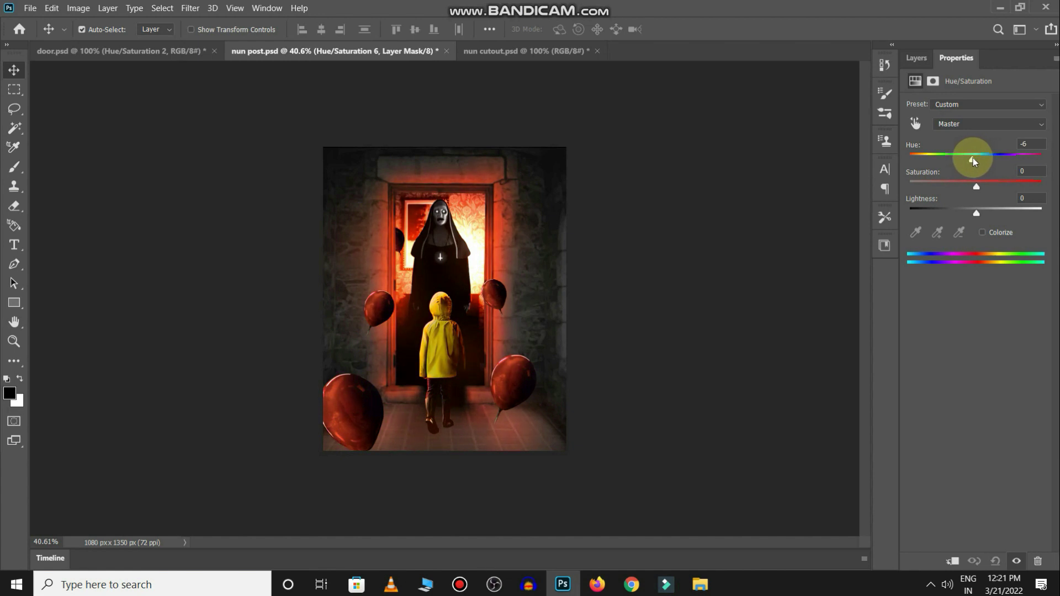
click(920, 62)
Step: Convert Layer 5 and both new adjustments into one smart object
shift+click(1013, 202)
right_click(1013, 201)
click(915, 179)
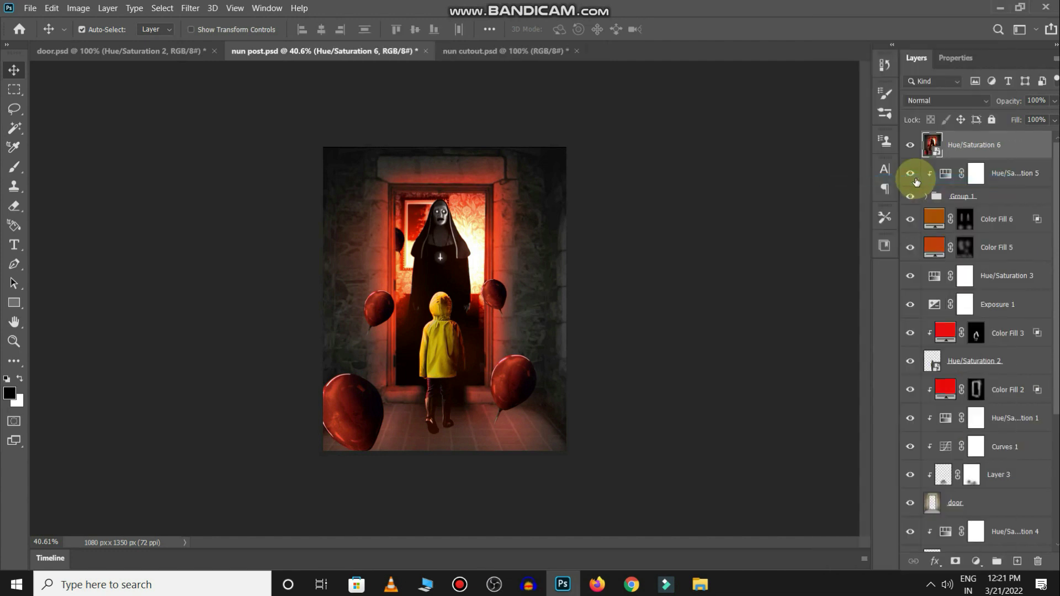
Step: Grade the smart object in Camera Raw: Temperature +12, Contrast +21, Highlights +2, Clarity +8
click(190, 8)
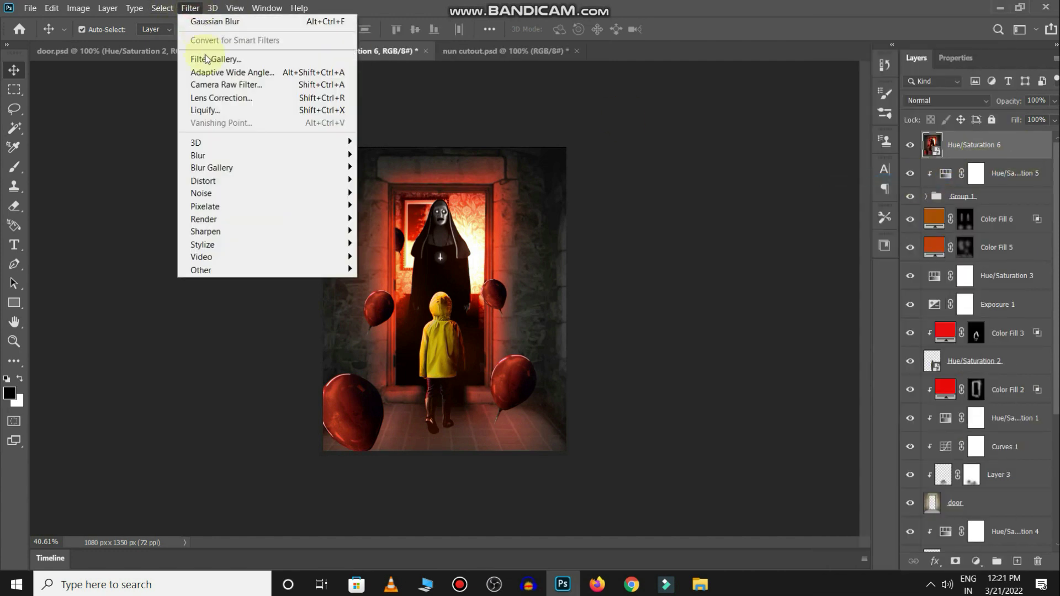
click(205, 110)
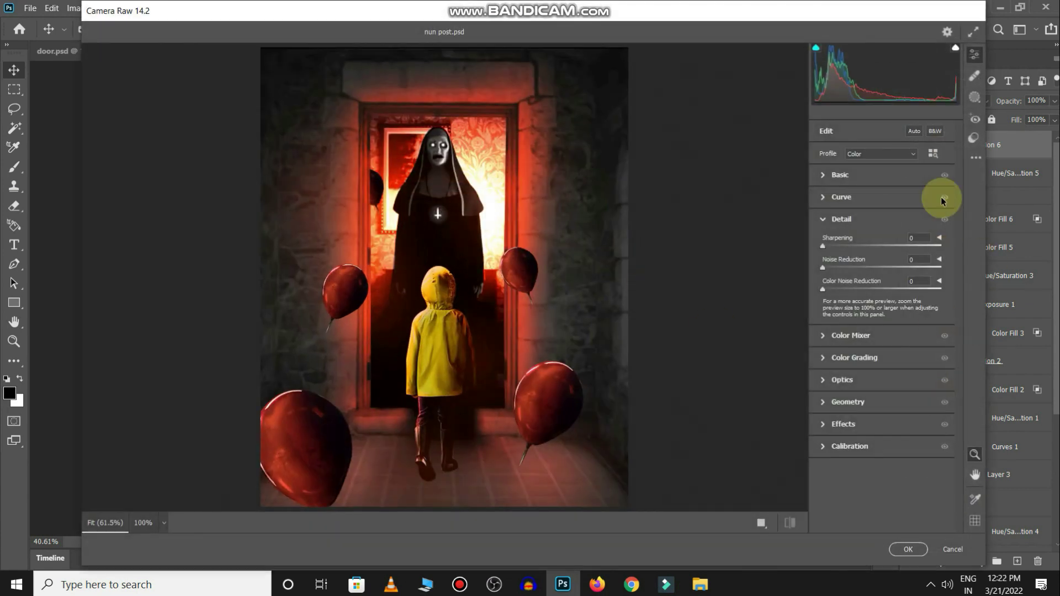
click(878, 176)
drag(879, 222, 877, 276)
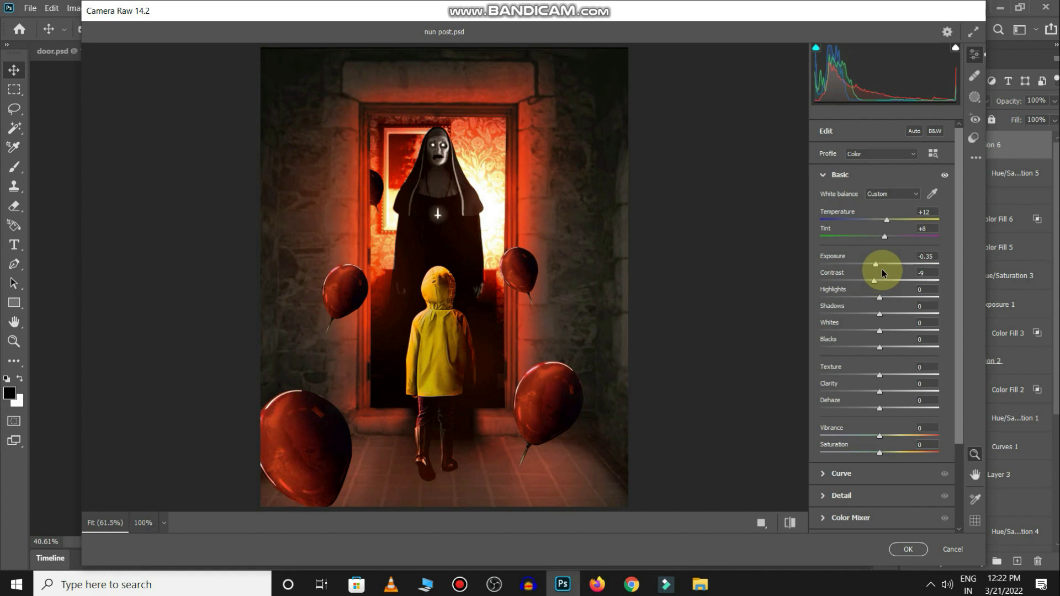
click(883, 282)
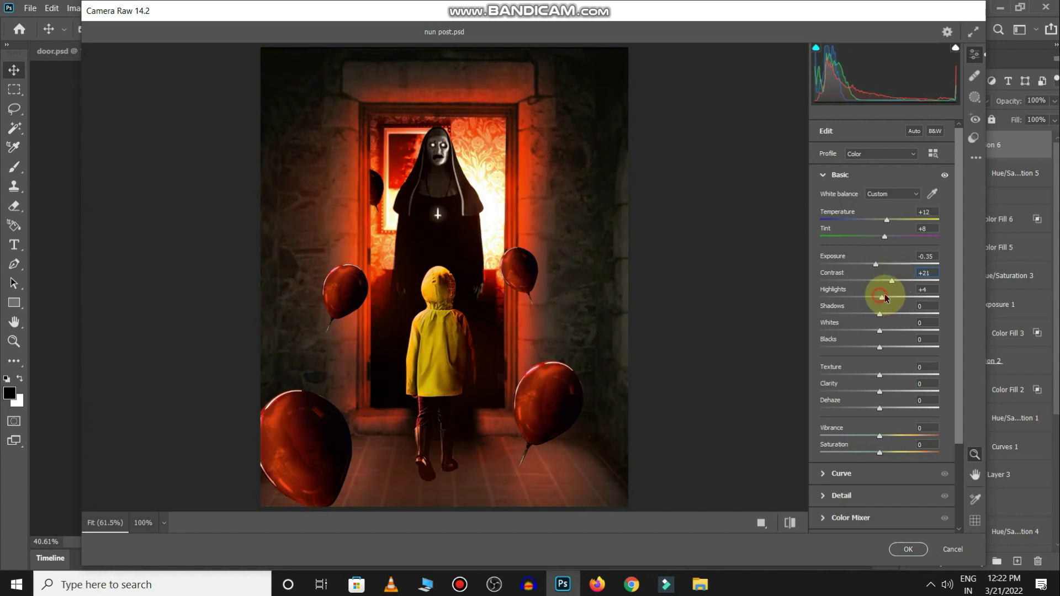
drag(885, 298, 880, 303)
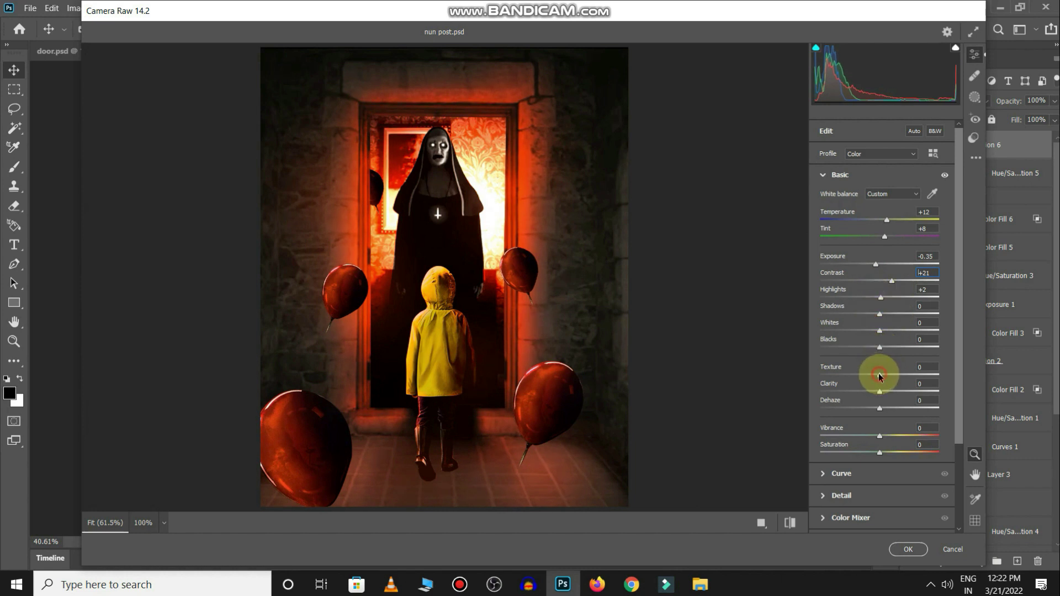
drag(879, 392, 884, 391)
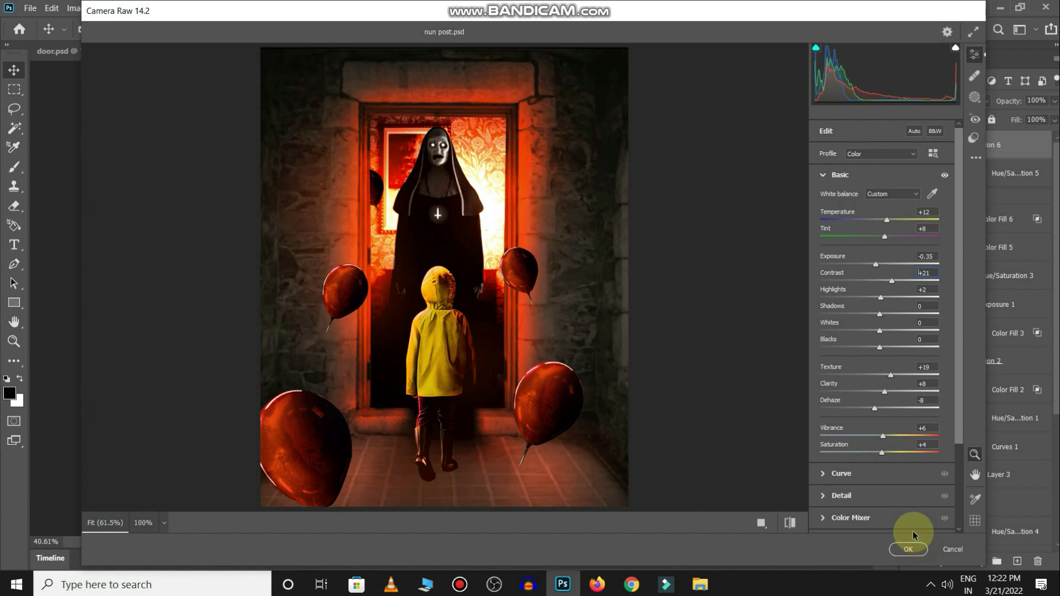
click(901, 548)
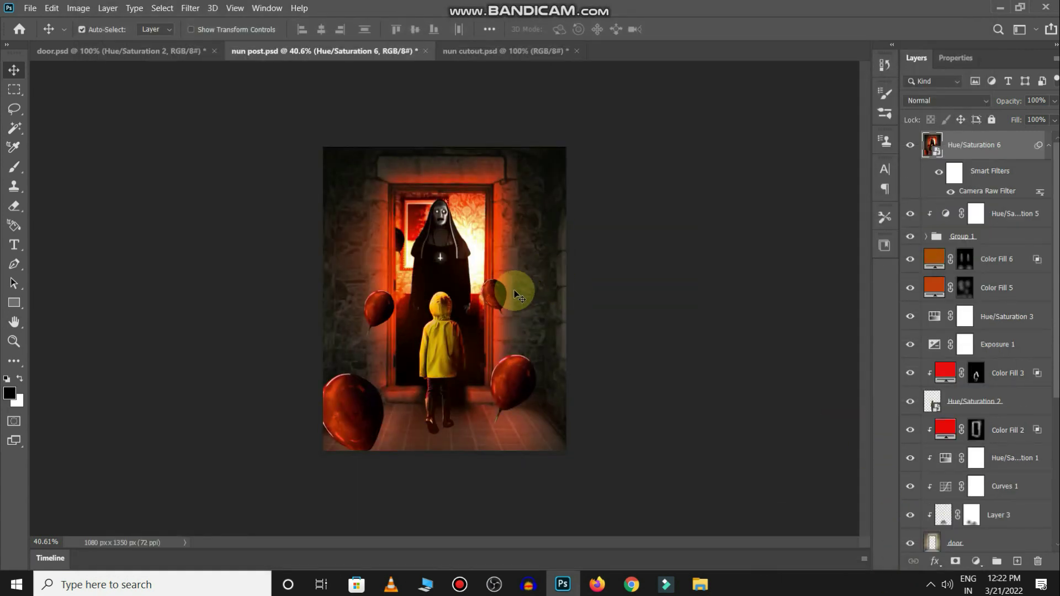
Step: Add an Exposure 2 adjustment at +1.85 and invert its mask to hide it
scroll(574, 325, down, 3)
click(594, 321)
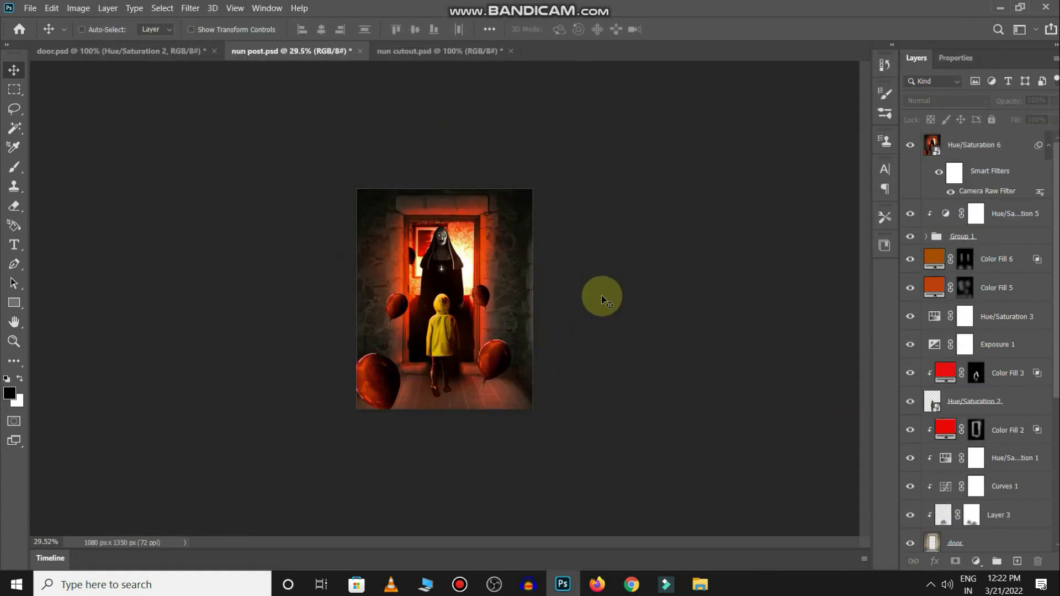
click(976, 561)
click(972, 399)
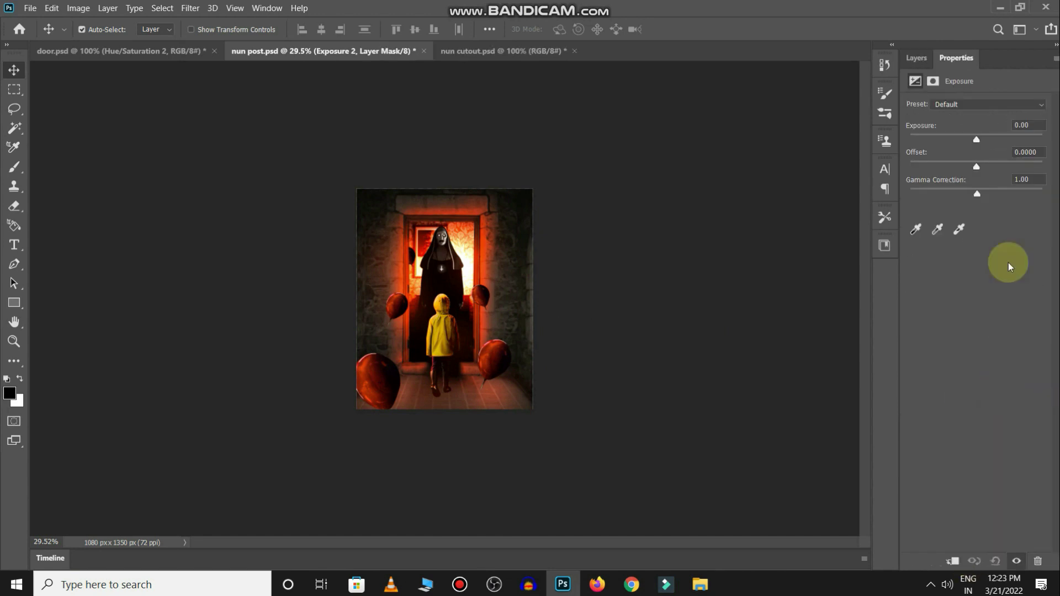
drag(980, 140, 995, 140)
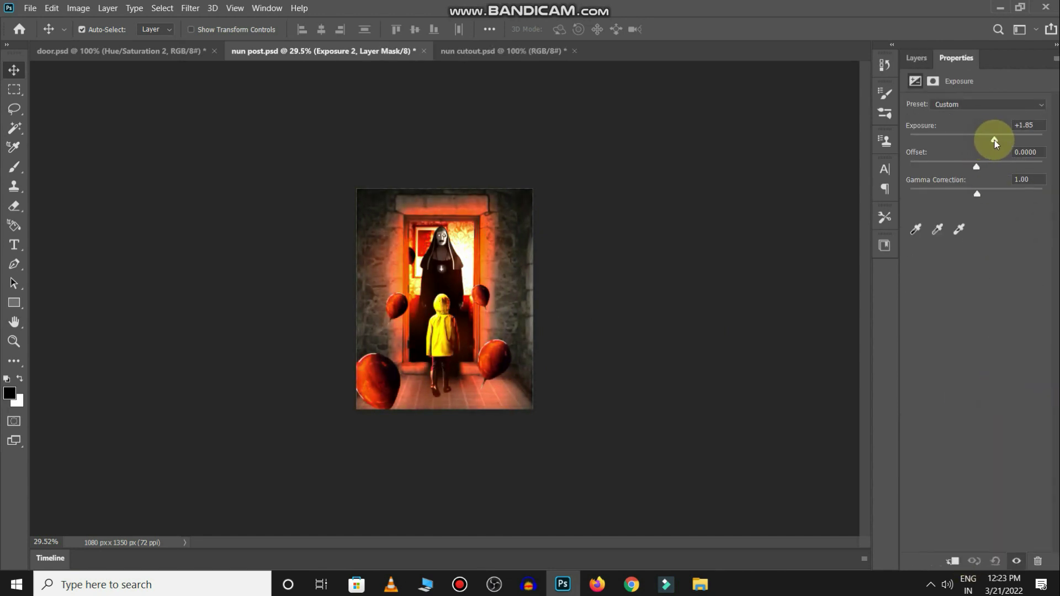
click(912, 65)
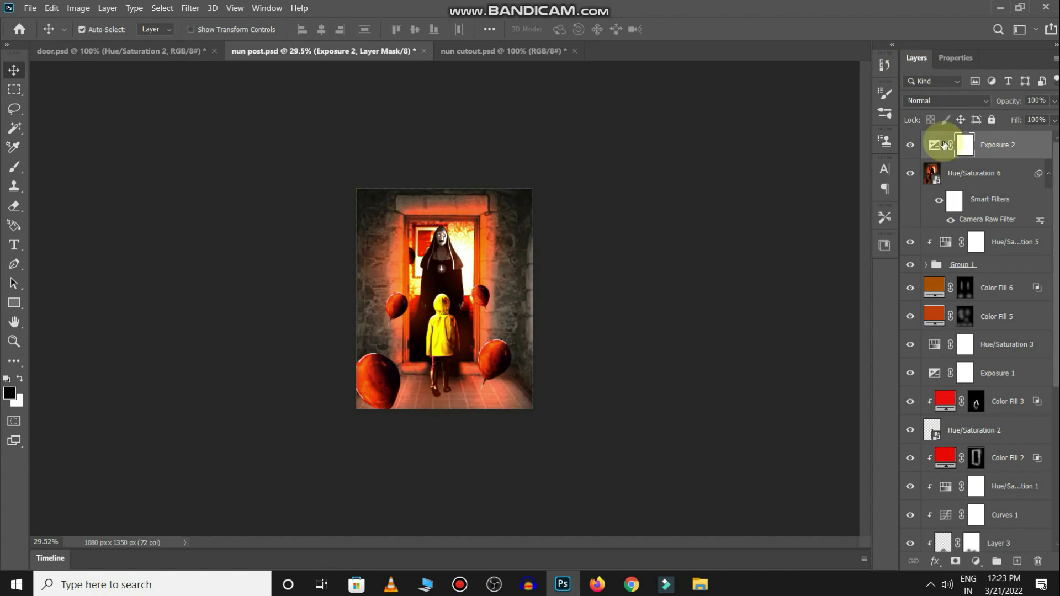
key(ctrl+i)
Step: Paint white on the Exposure 2 mask to brighten the lower-left, lower-right and upper-right balloons
scroll(379, 355, up, 3)
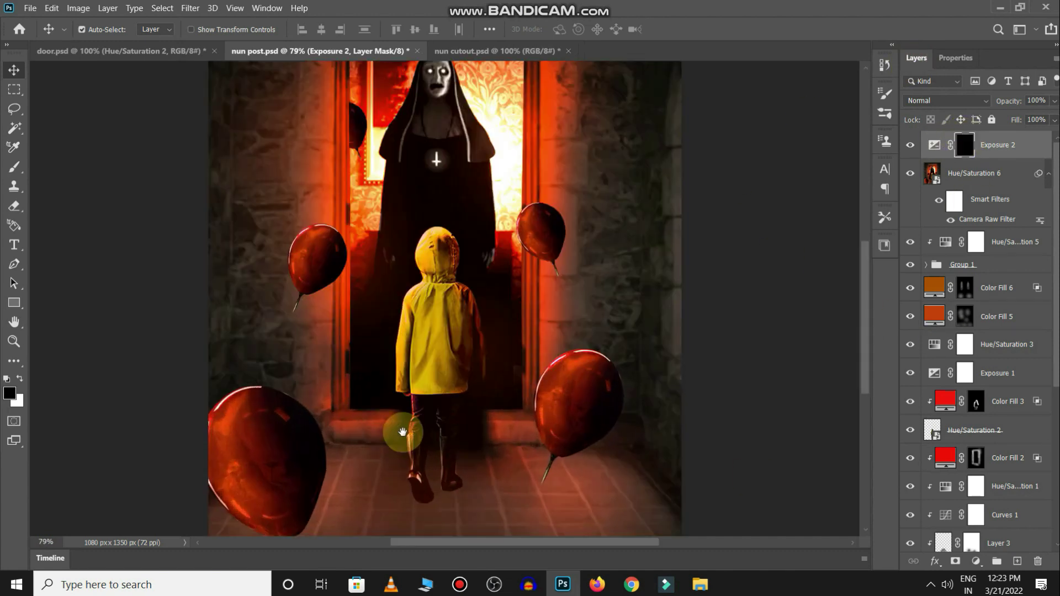
scroll(403, 433, up, 3)
key(b)
key(x)
drag(303, 315, 332, 379)
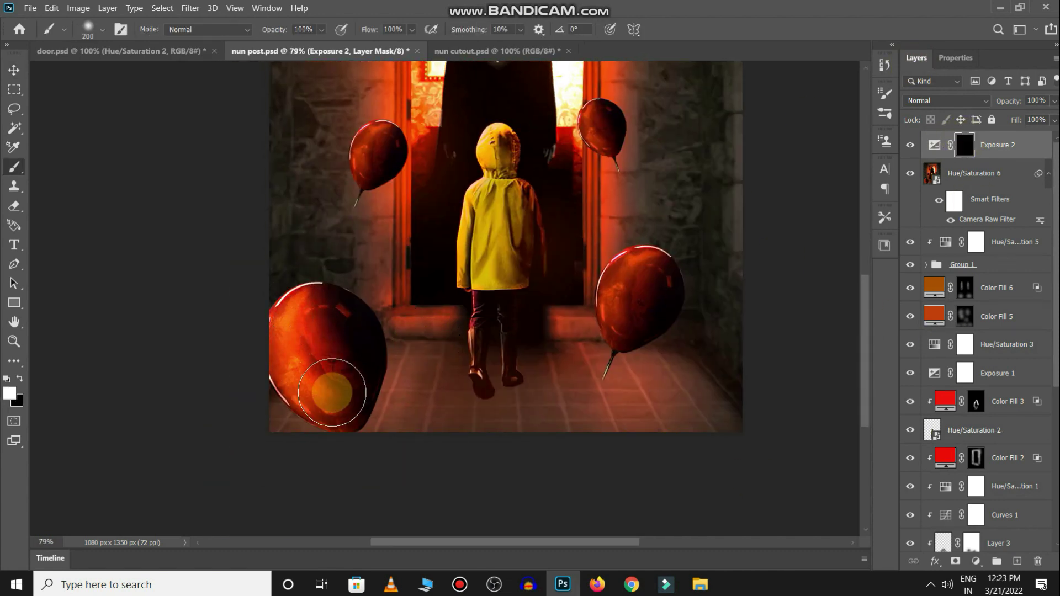
click(647, 272)
click(602, 132)
click(351, 125)
Step: Shrink the brush and set black as the painting colour before returning to the Move tool
mouse_move(386, 135)
mouse_down()
mouse_move(374, 135)
mouse_move(384, 142)
mouse_up()
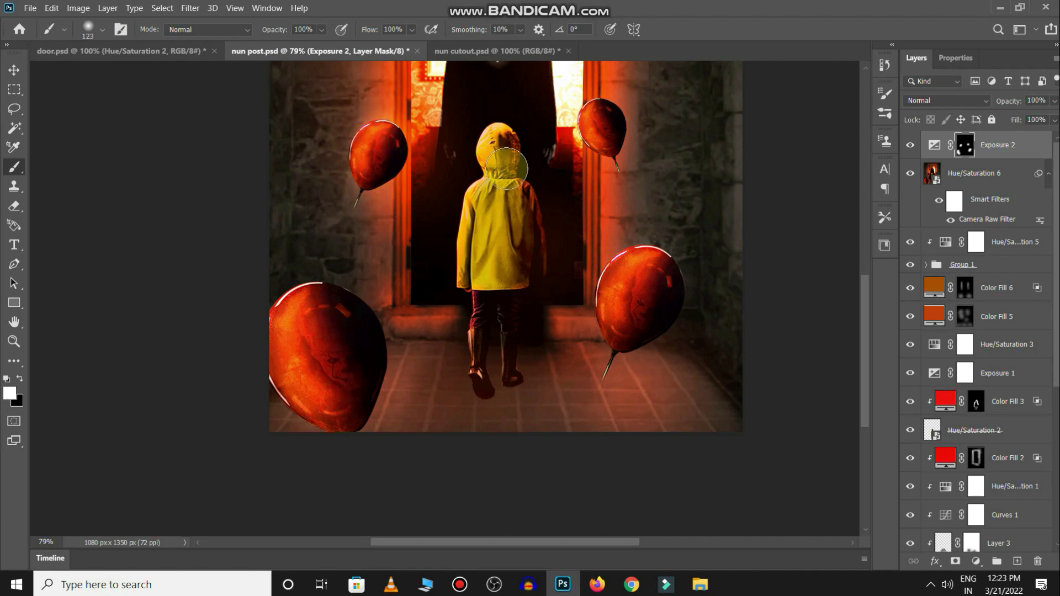
scroll(397, 246, up, 5)
scroll(415, 251, up, 3)
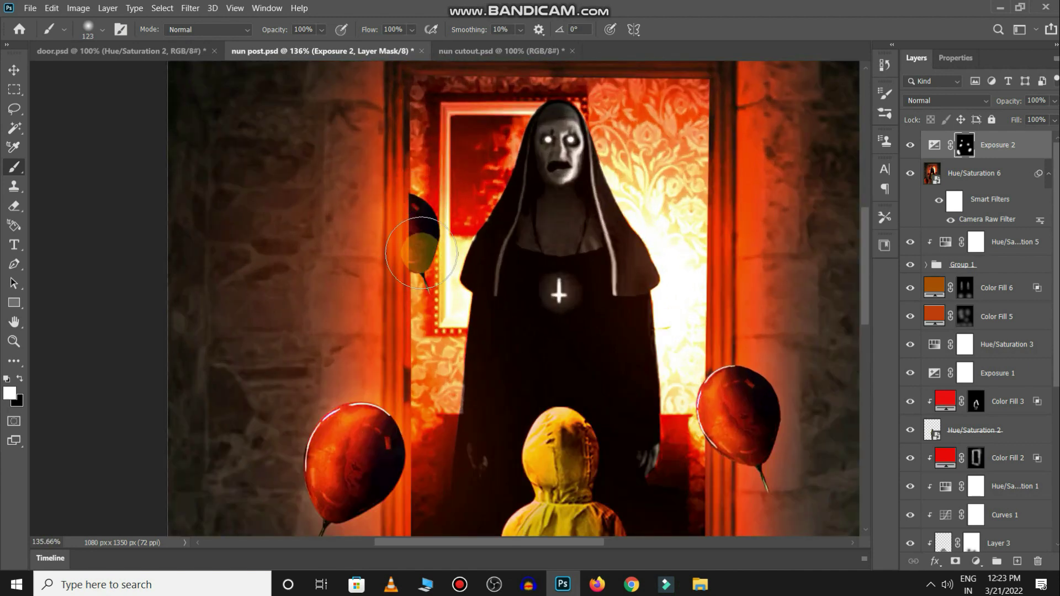
scroll(441, 243, down, 3)
scroll(454, 236, down, 2)
key(x)
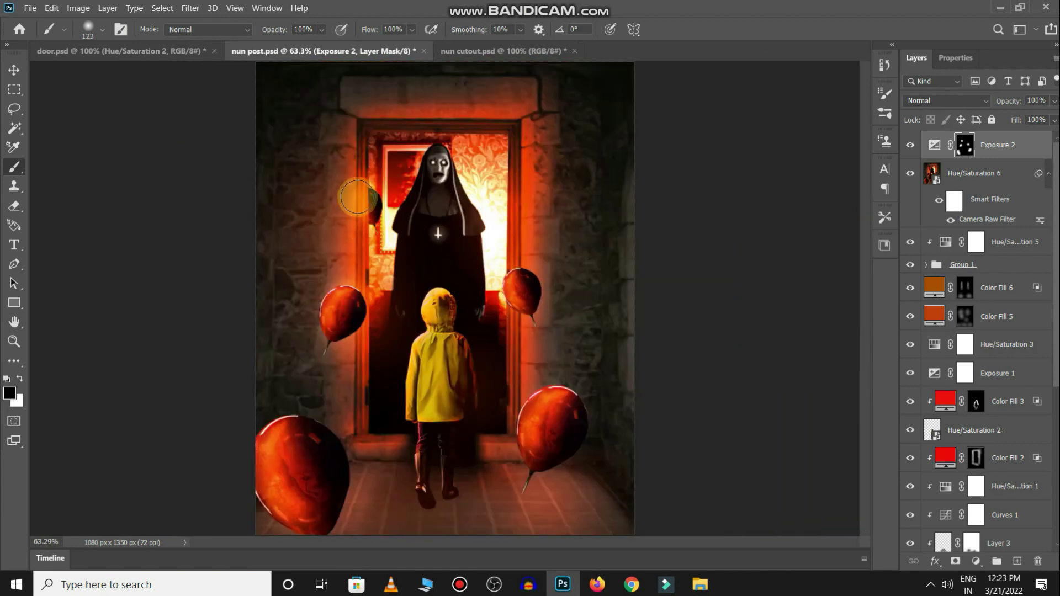
scroll(538, 296, down, 4)
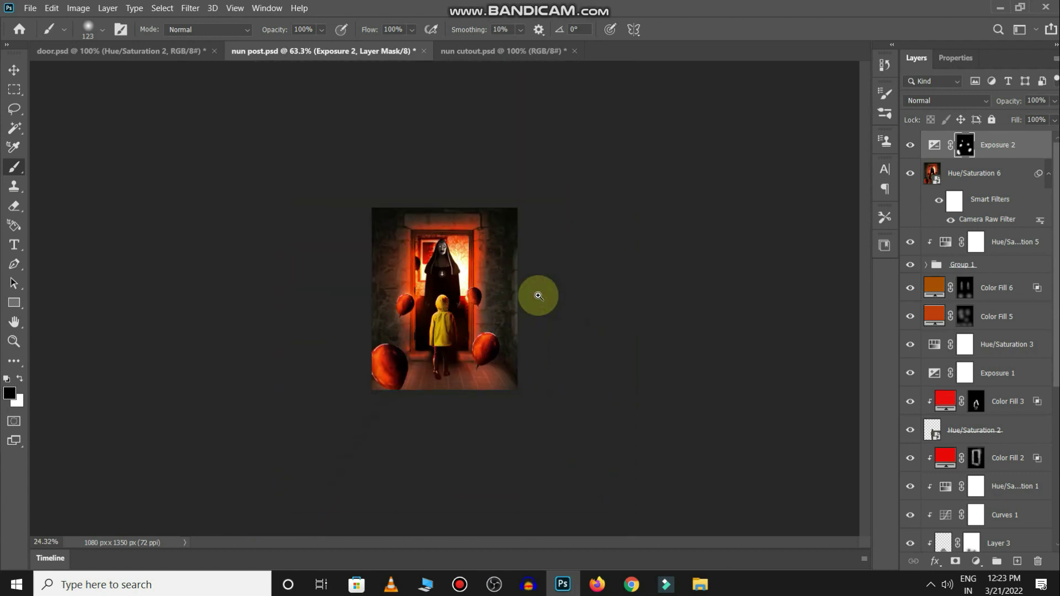
key(v)
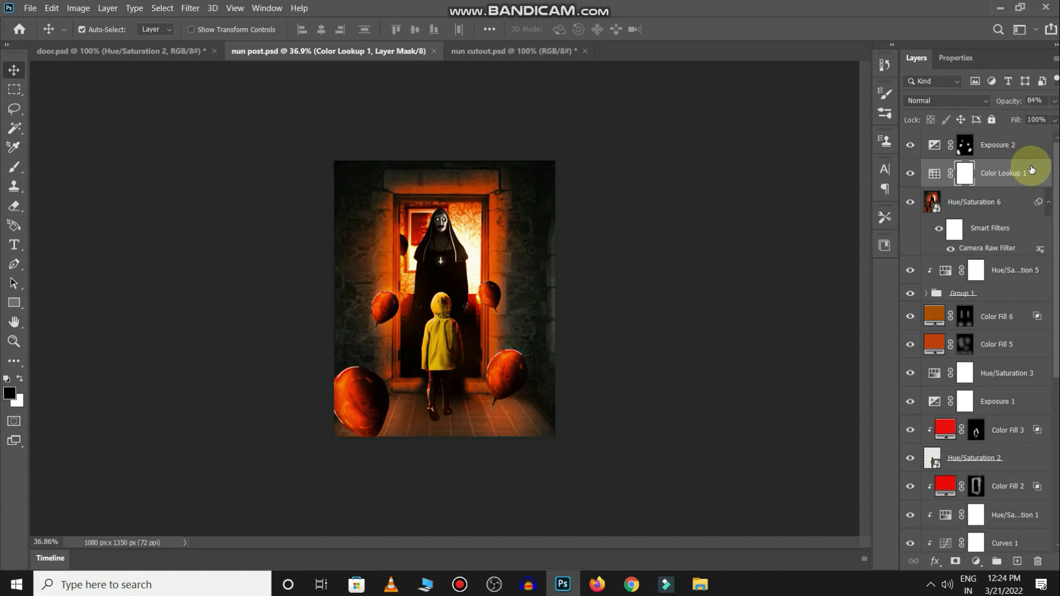
Step: Merge Exposure 2, Color Lookup 1 and Hue/Saturation 6 into one smart object
shift+click(1021, 144)
shift+click(1016, 203)
right_click(1013, 206)
click(881, 138)
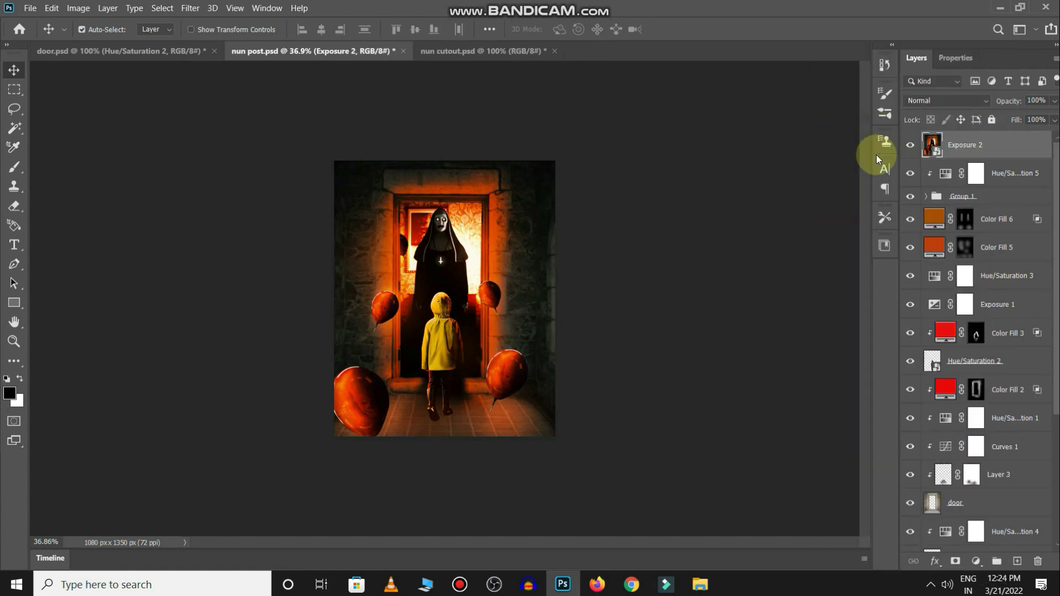
Step: Apply an 11 px Iris Blur, shaping the sharp ellipse around the child
click(189, 8)
mouse_move(198, 155)
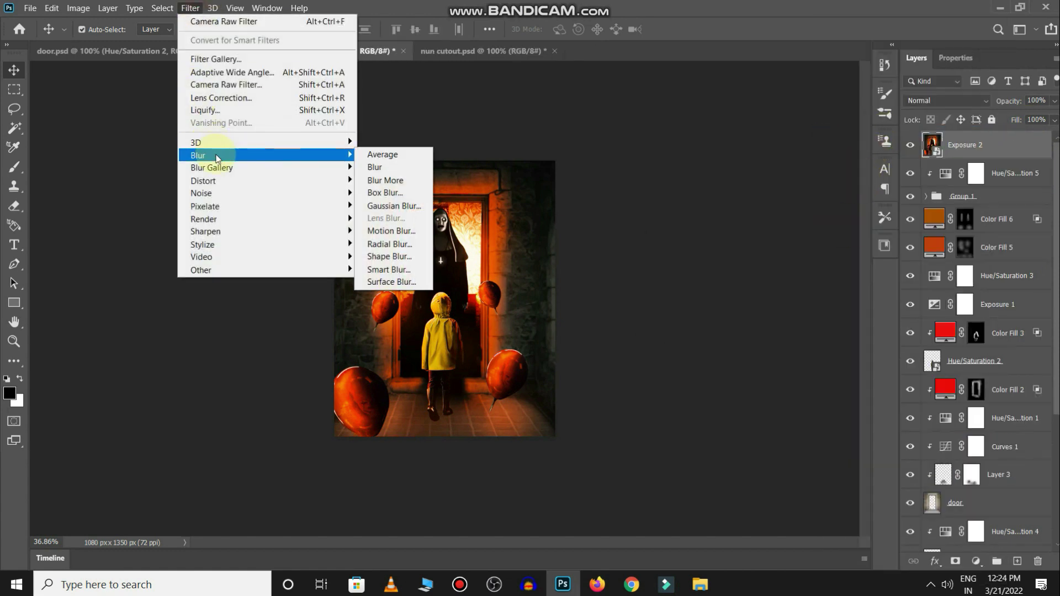
click(379, 181)
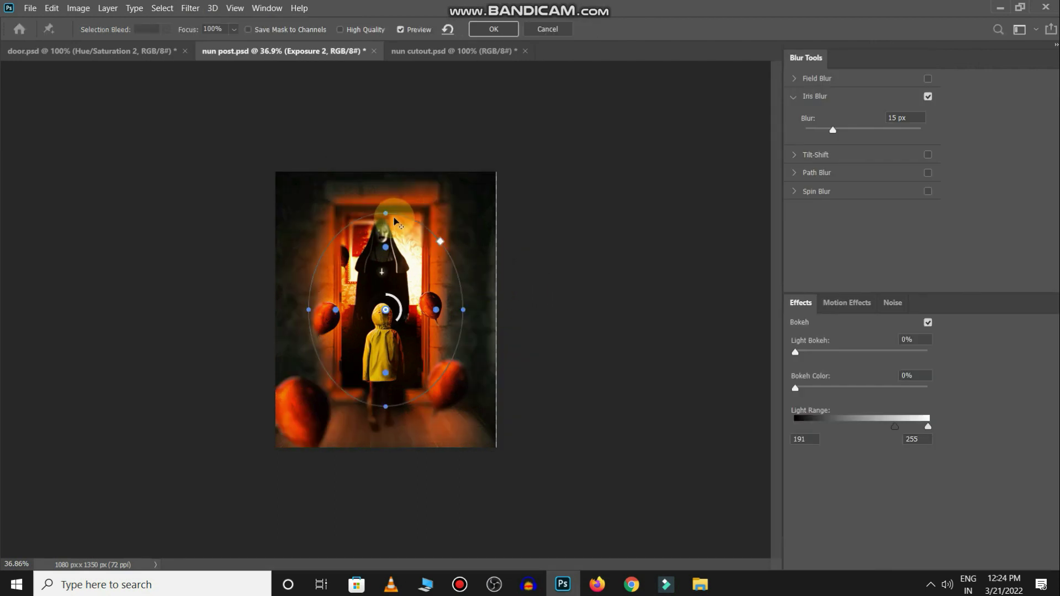
drag(386, 214, 382, 177)
drag(463, 310, 499, 307)
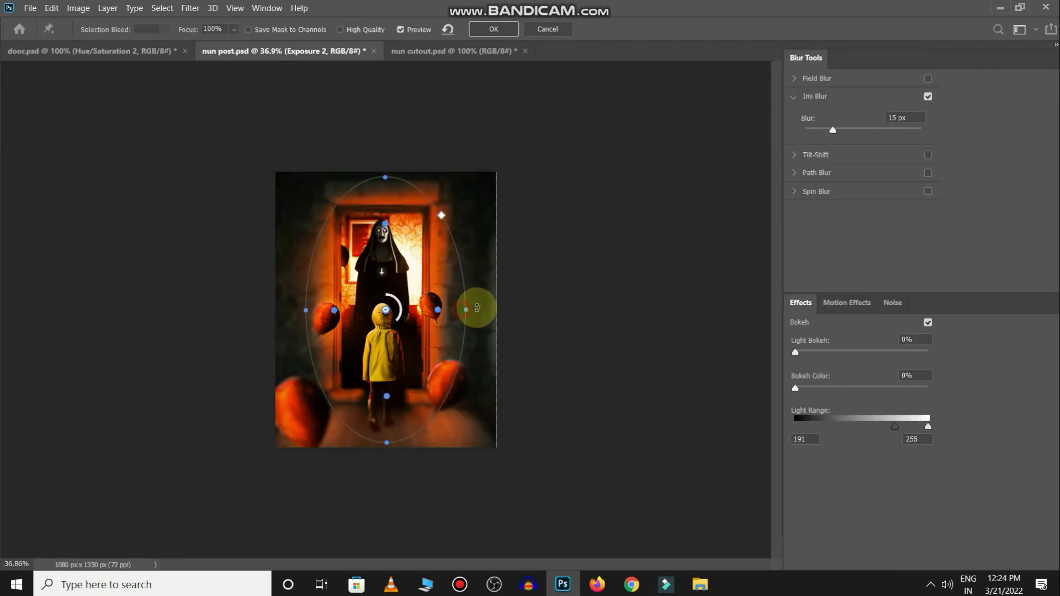
drag(456, 419, 426, 433)
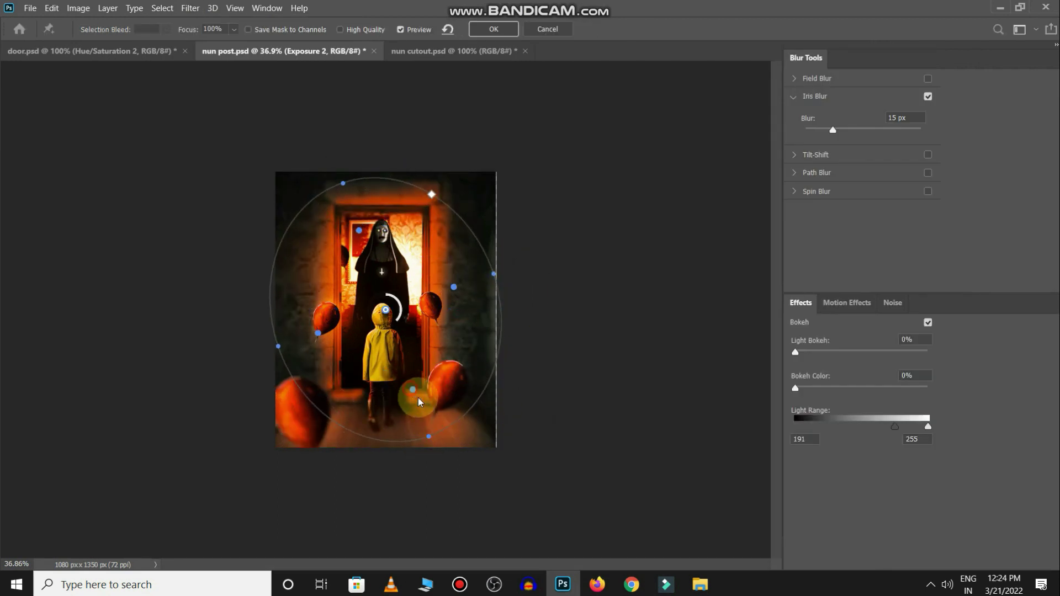
drag(342, 183, 338, 180)
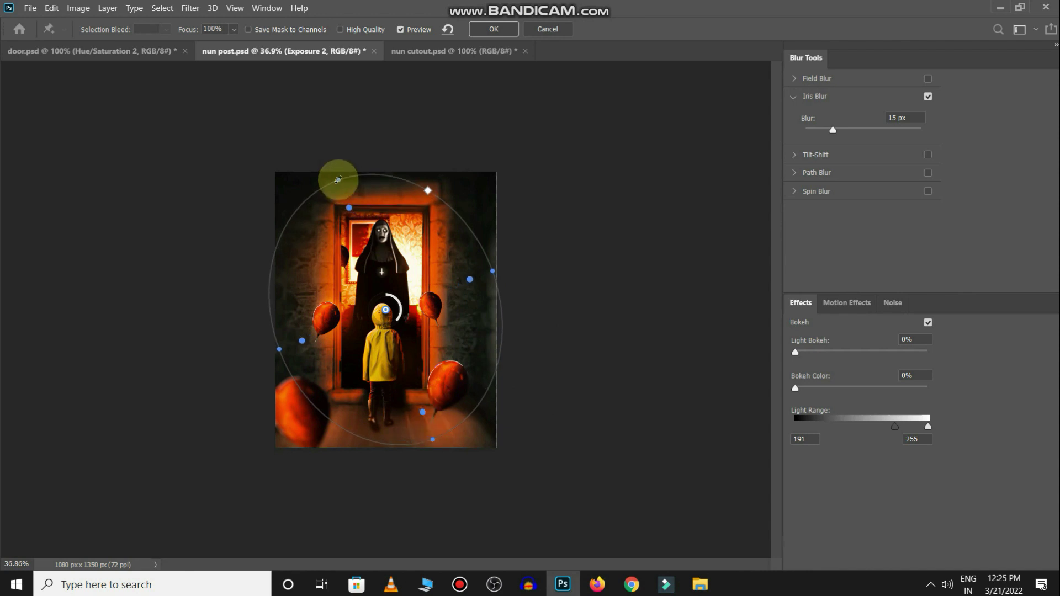
drag(280, 349, 265, 351)
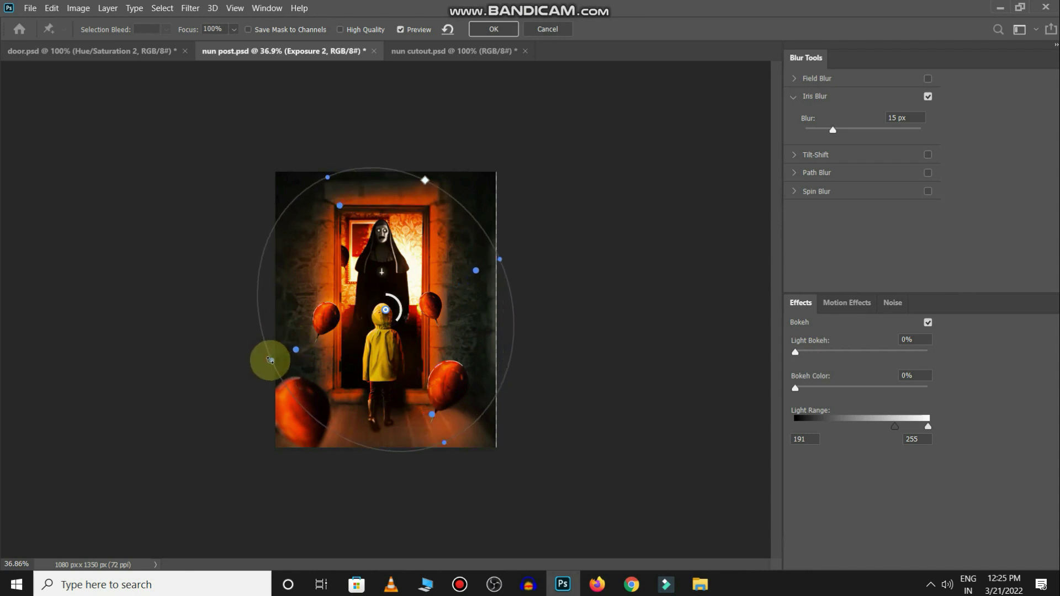
drag(506, 269, 497, 275)
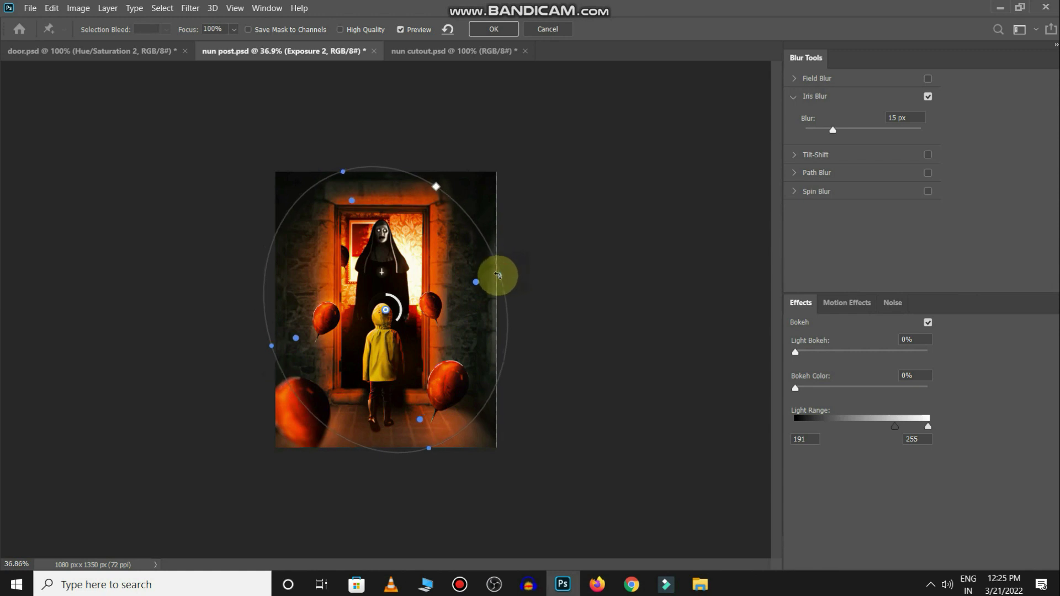
drag(402, 324, 393, 327)
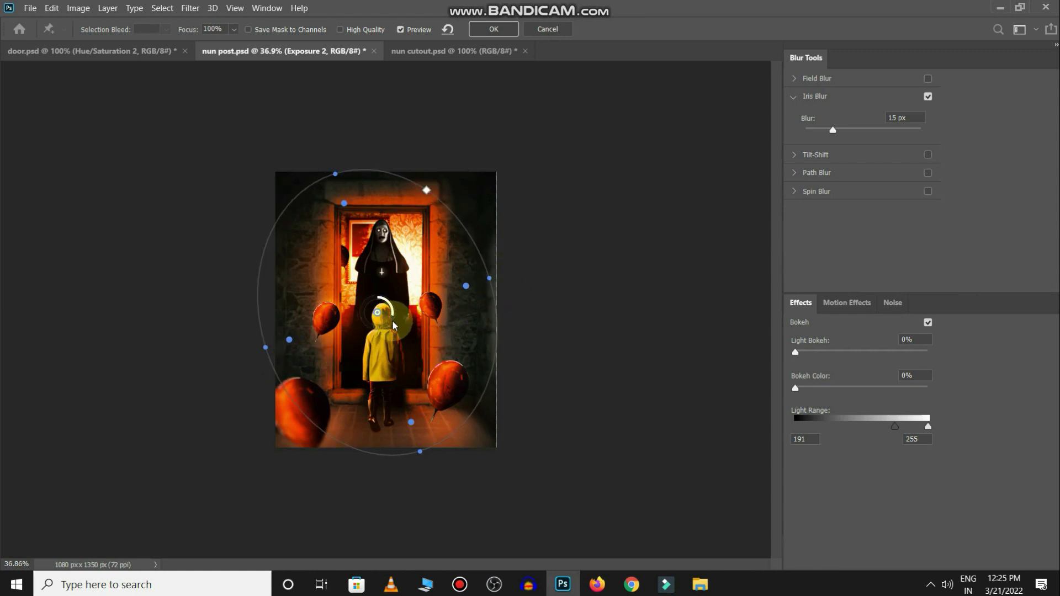
drag(480, 390, 441, 365)
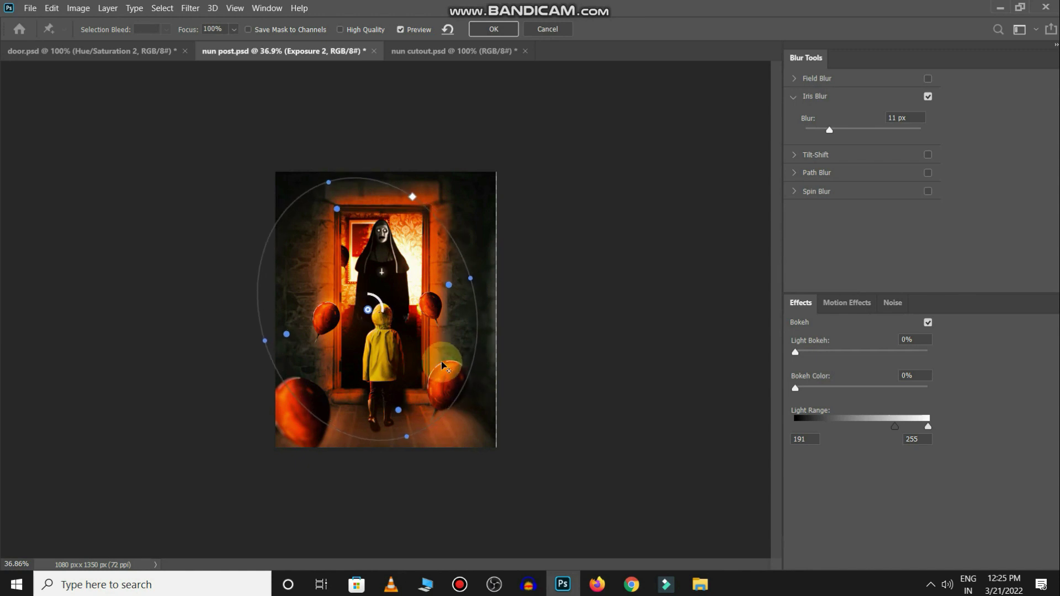
key(Return)
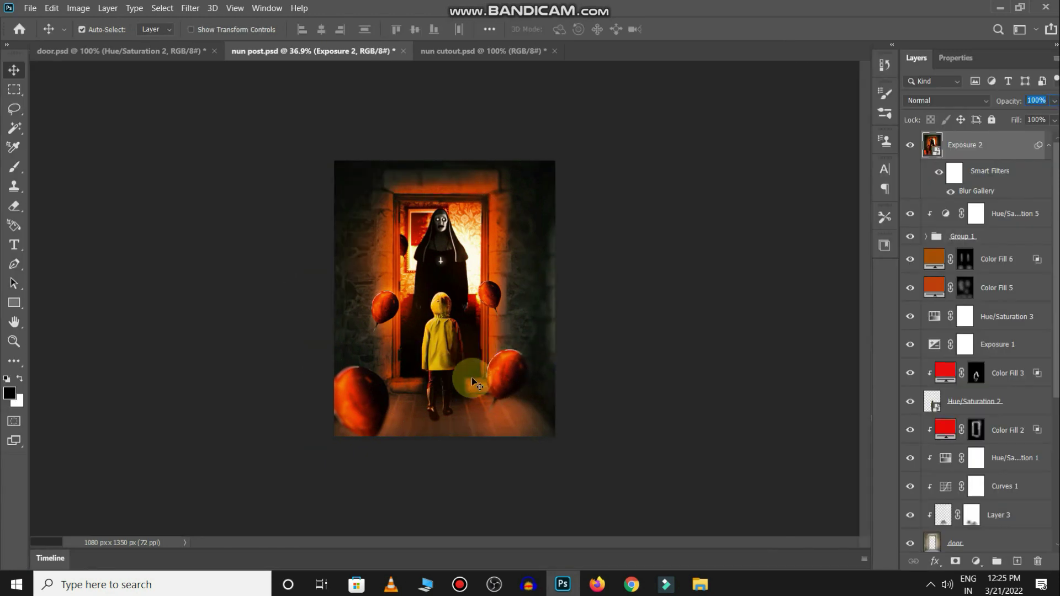
Step: Save the finished composite as nun post.psd
mouse_move(599, 391)
mouse_down()
mouse_move(623, 393)
mouse_move(602, 391)
mouse_up()
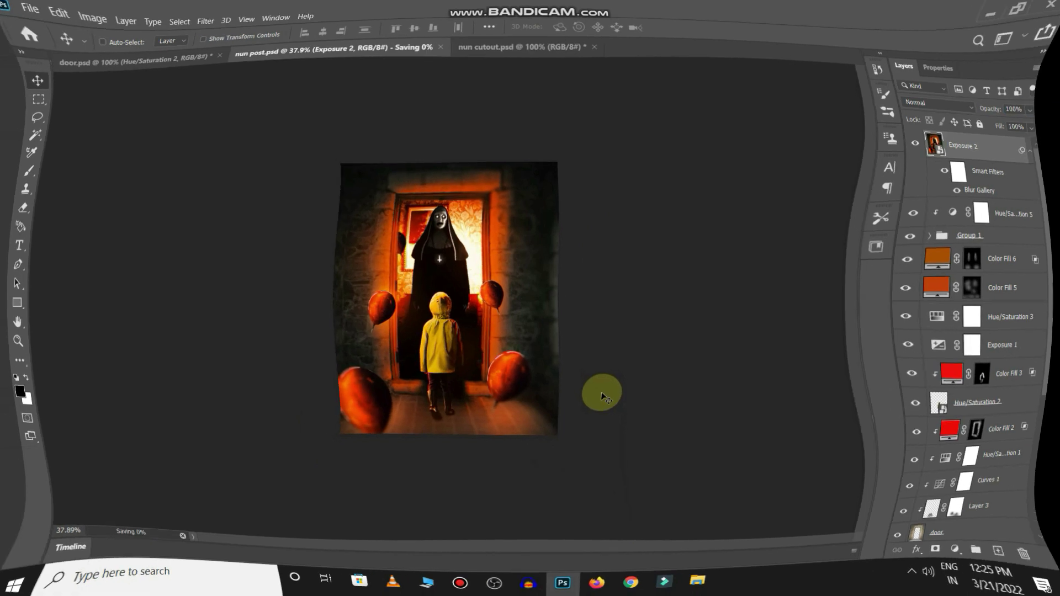